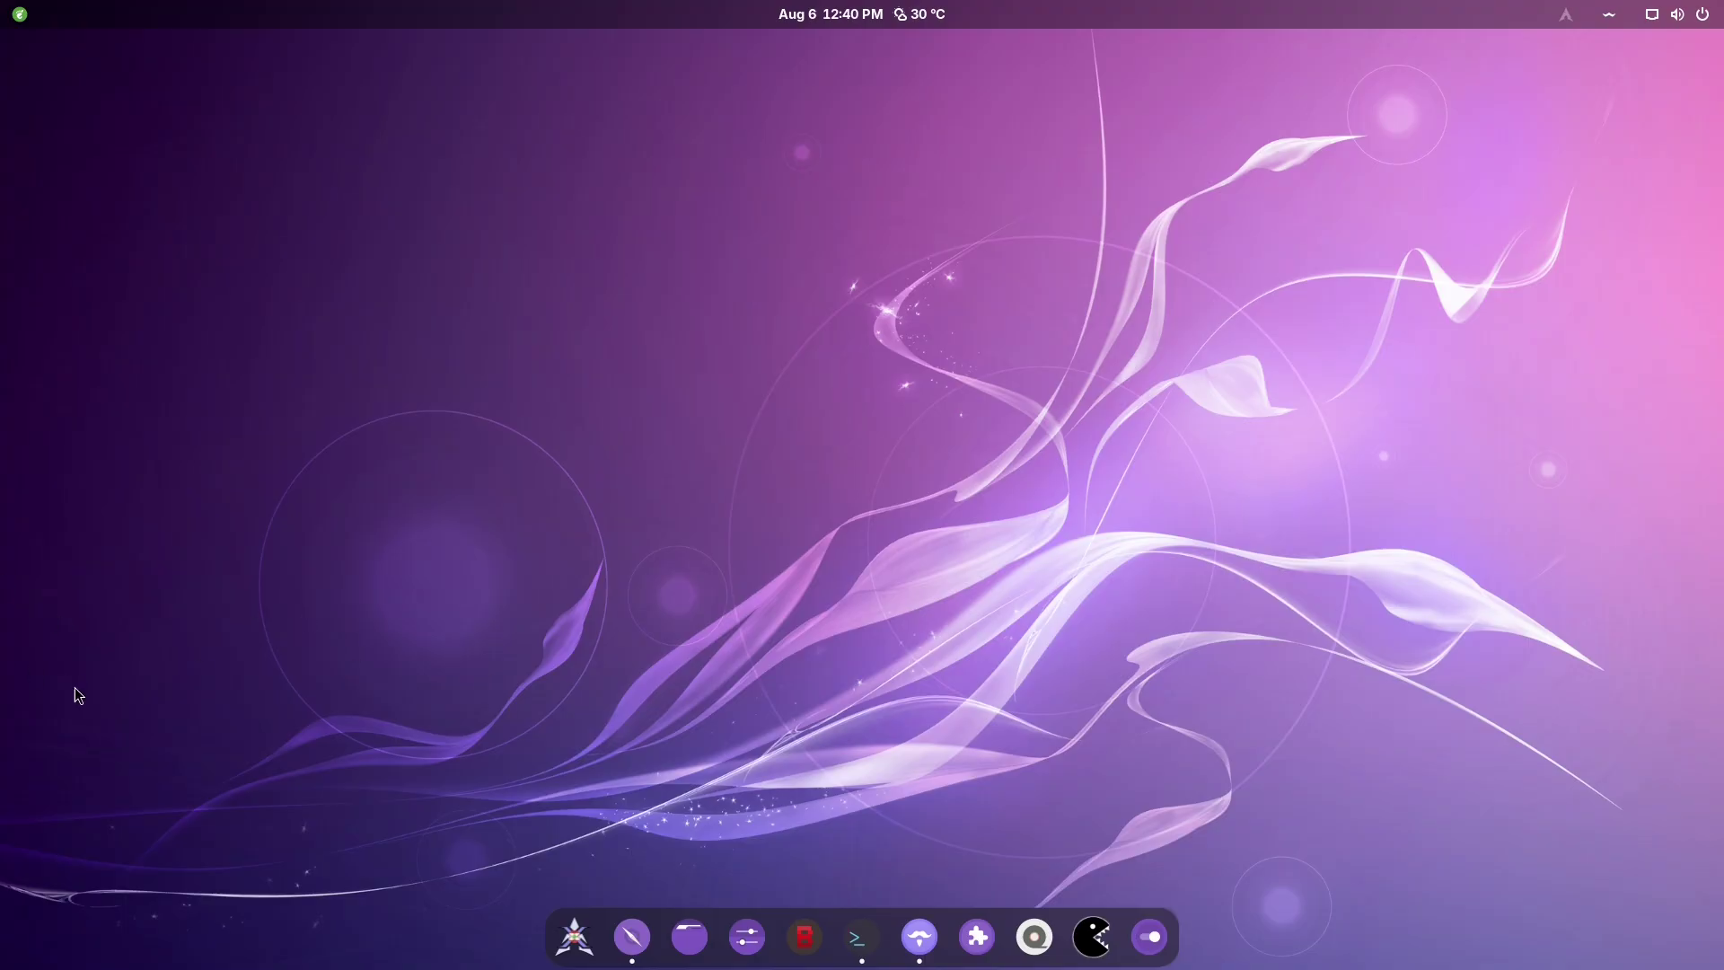
- Switch to the browser and review Ferdium's Flathub page, including its publisher link and manual install commands
click(632, 936)
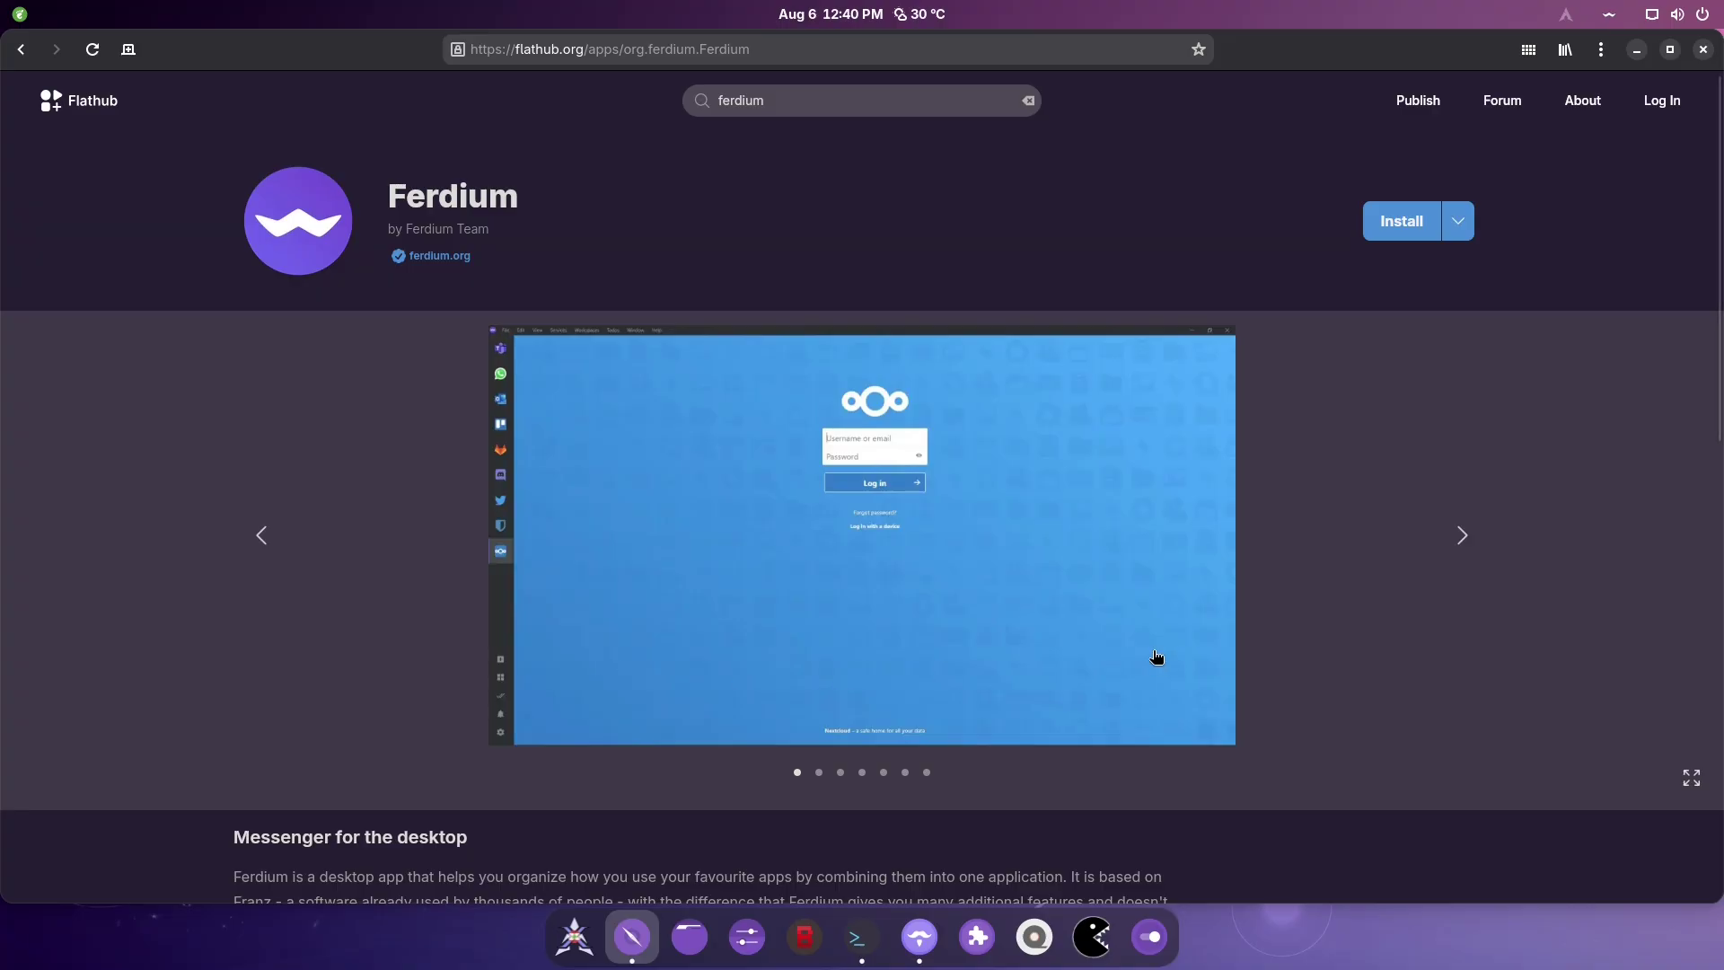
scroll(1156, 658, down, 2)
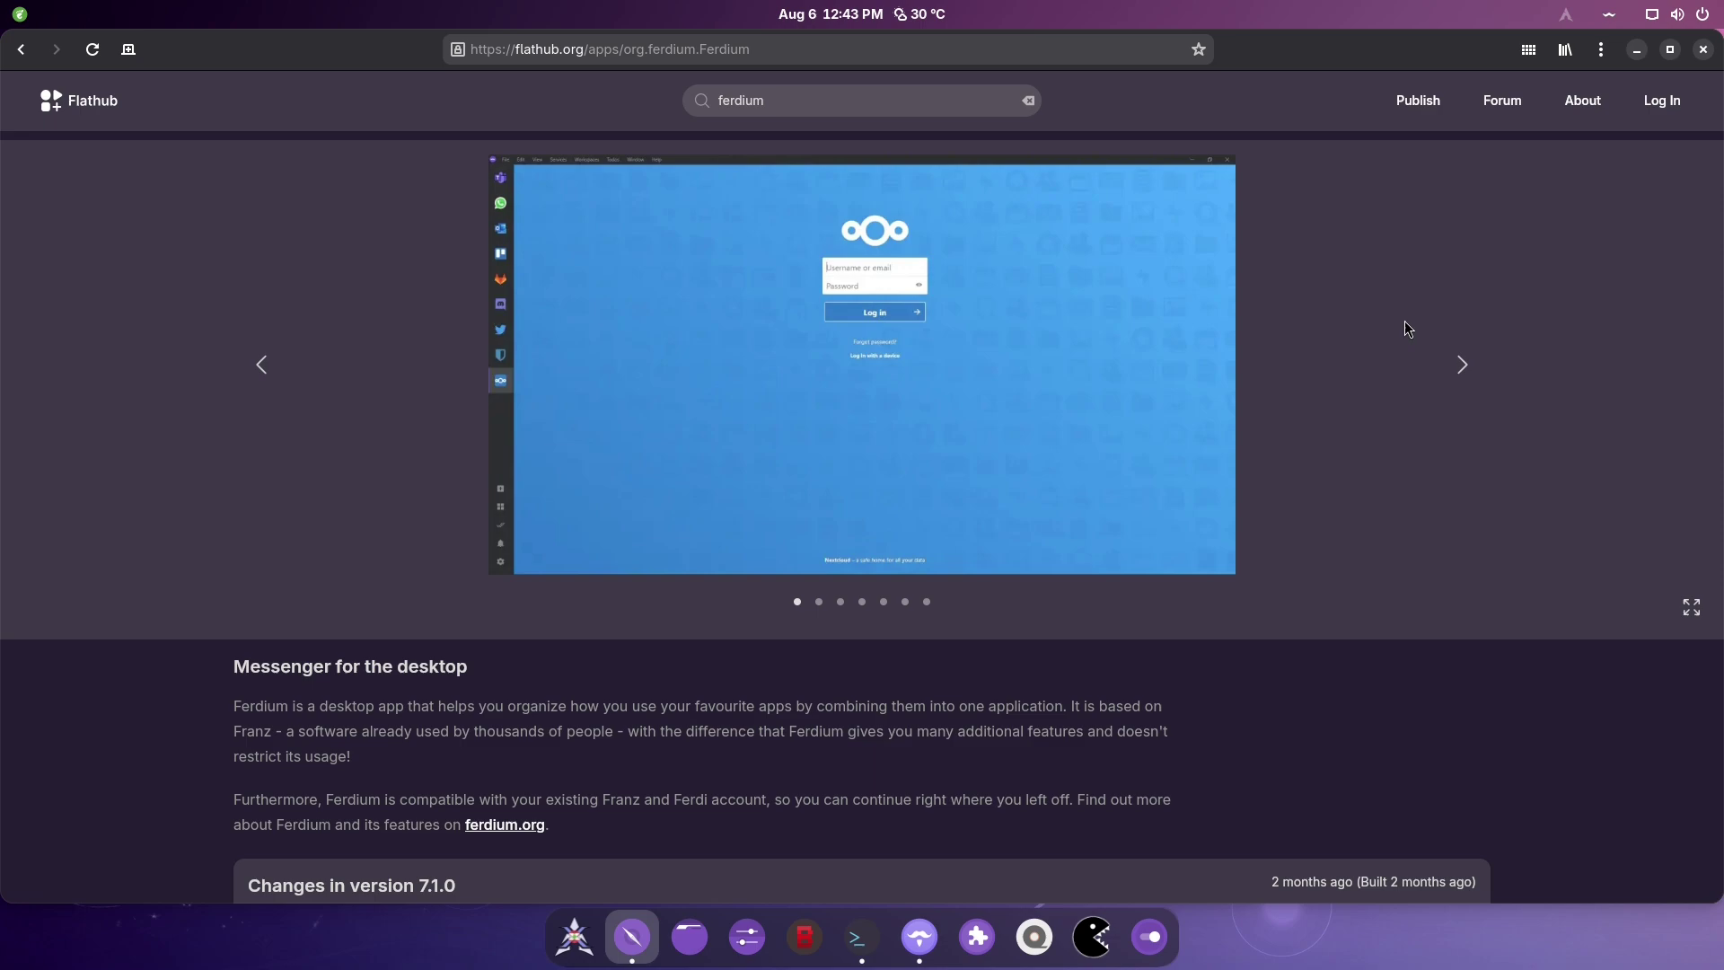
scroll(1417, 279, up, 2)
mouse_move(411, 267)
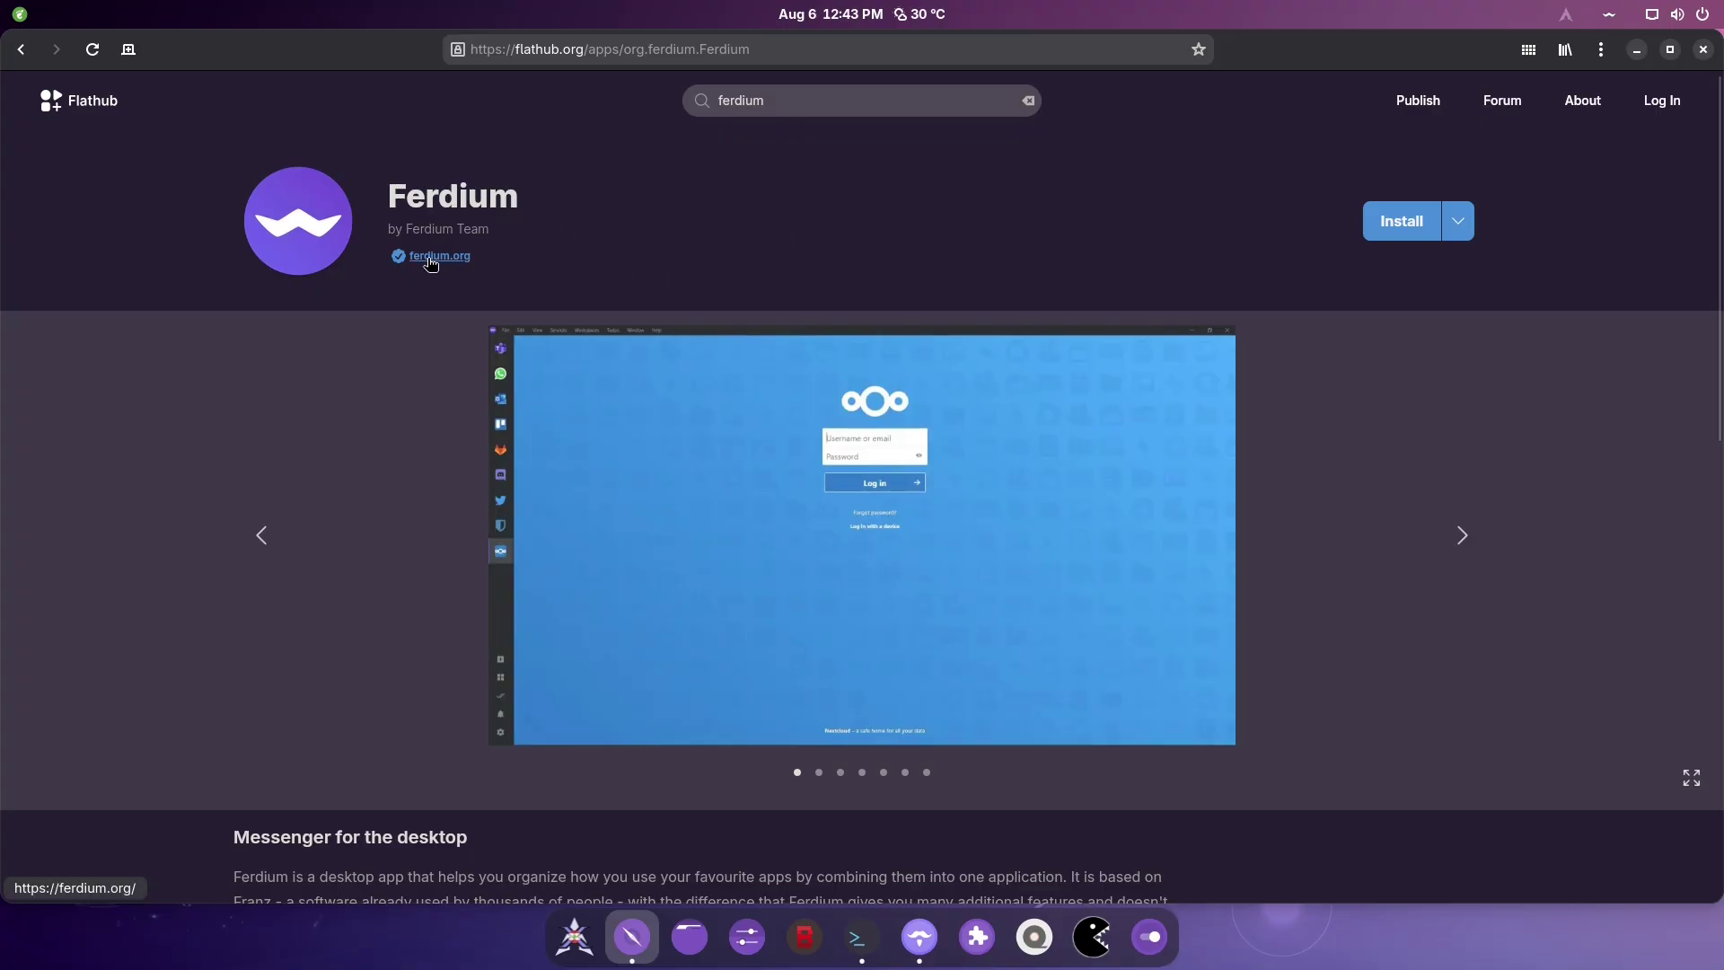
mouse_move(442, 256)
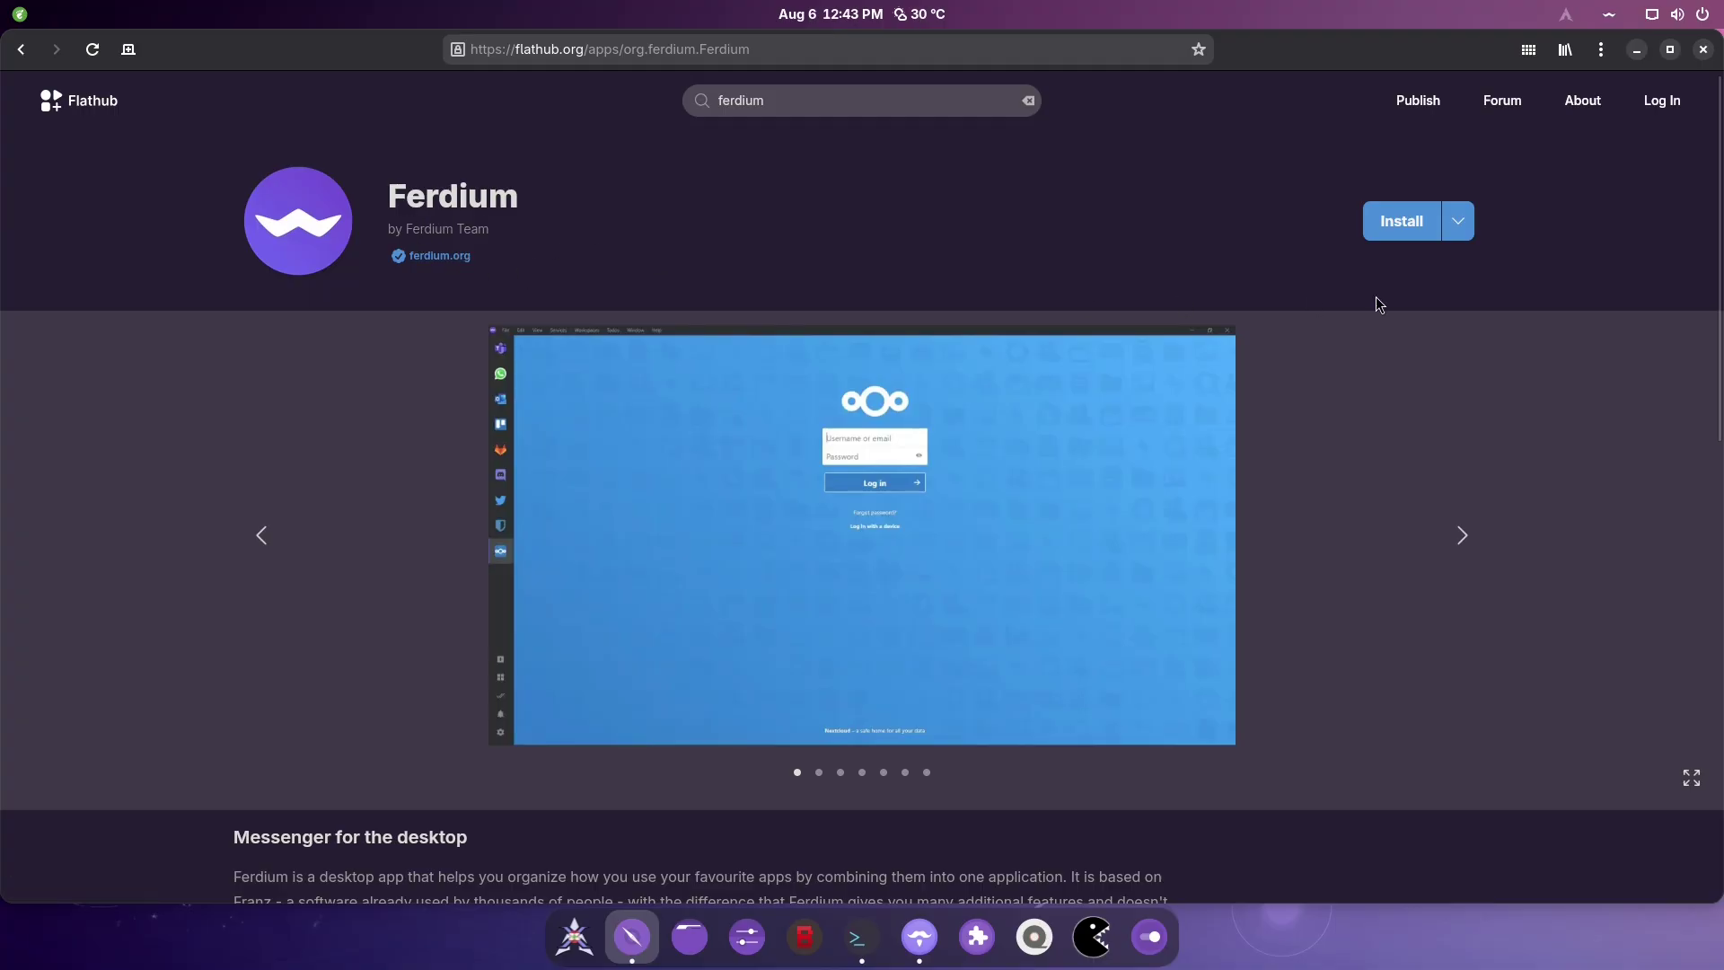
click(1457, 221)
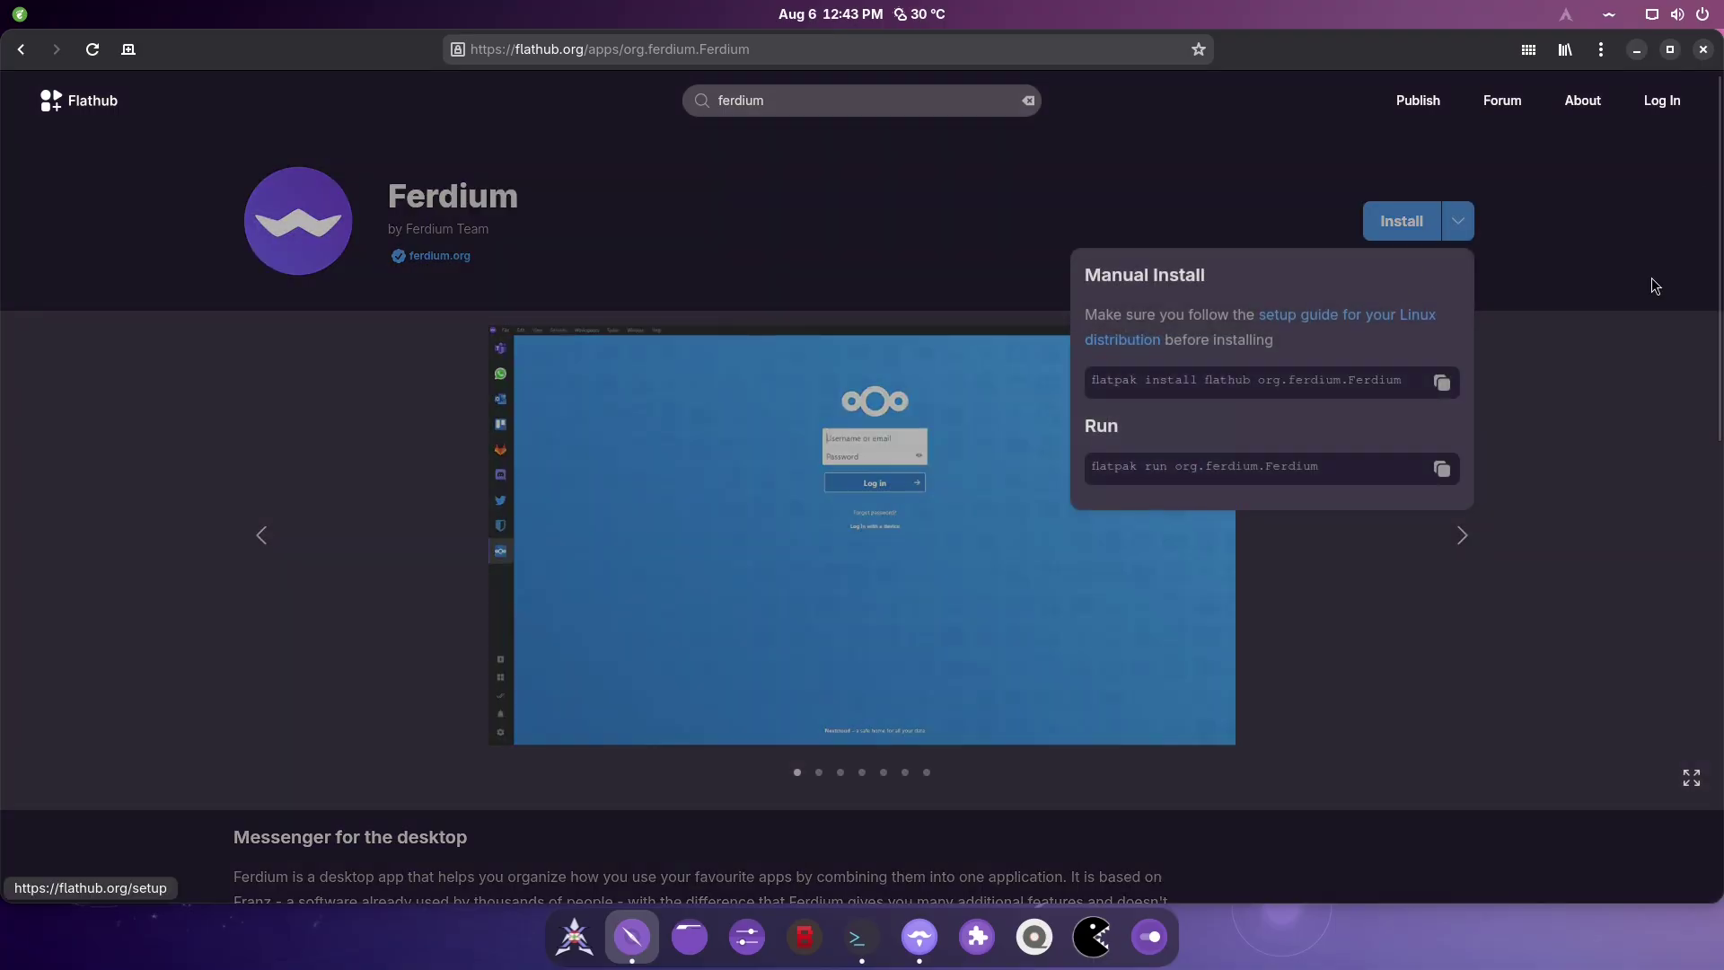
- Switch to the terminal, write the command "flatpak install -y Ferdium" at the prompt, and hide the terminal
click(1636, 49)
click(860, 938)
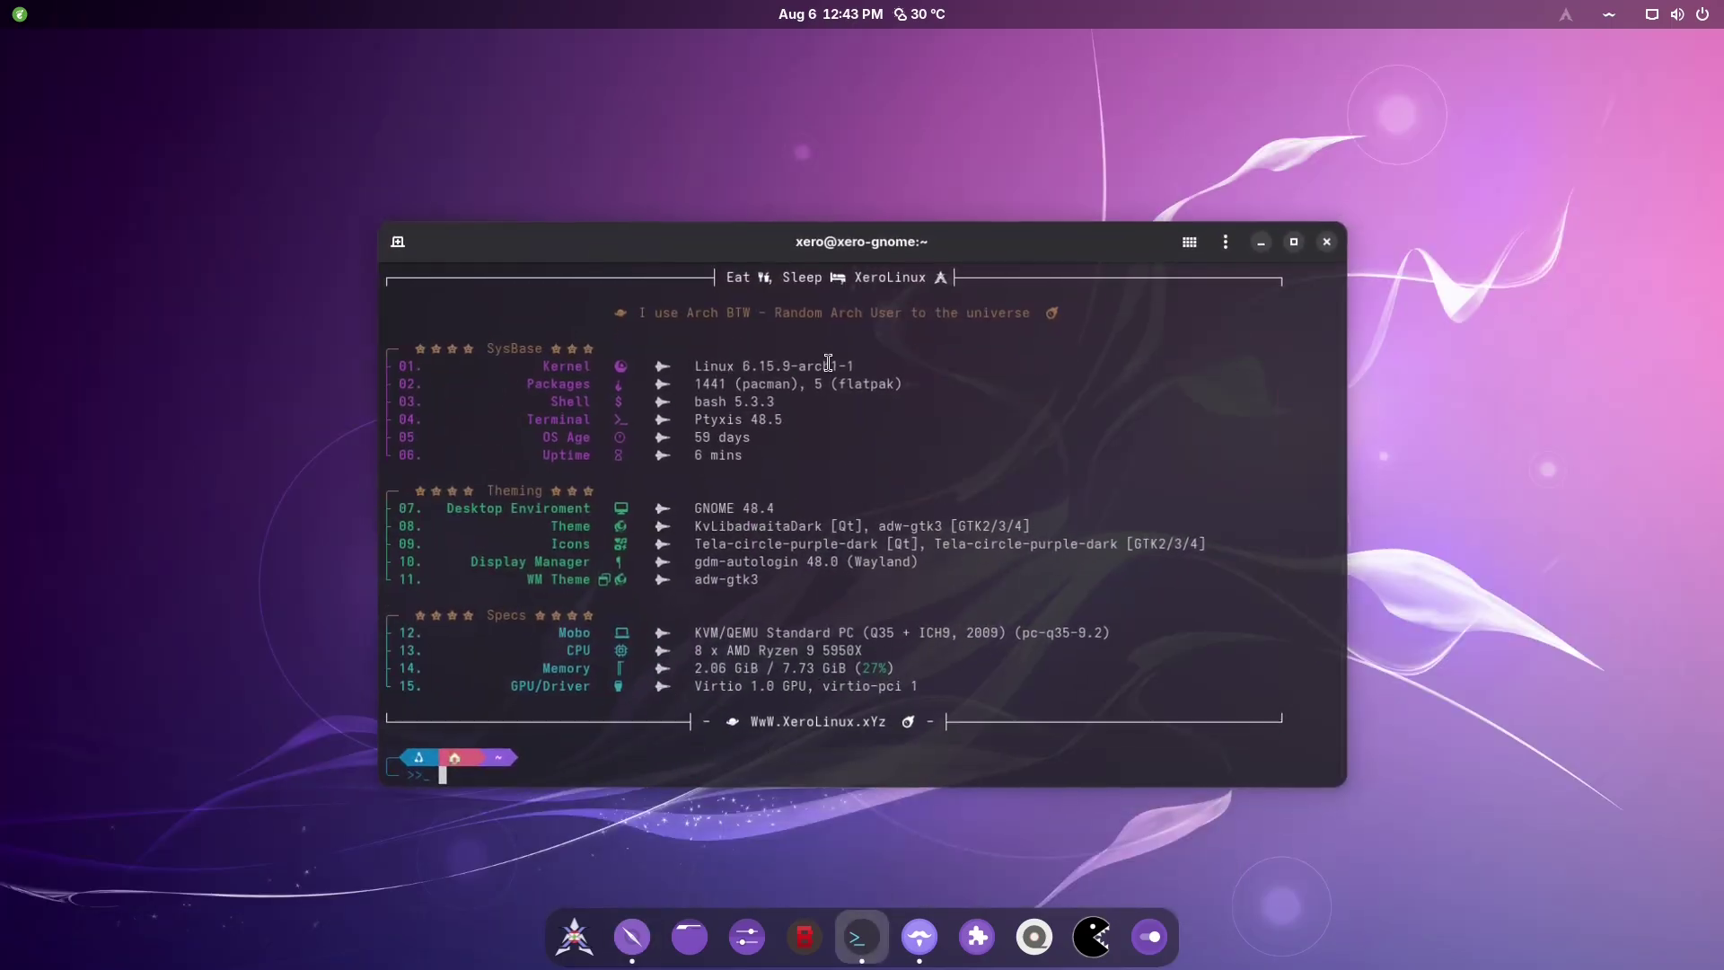
text(flatpak install -y Ferdium)
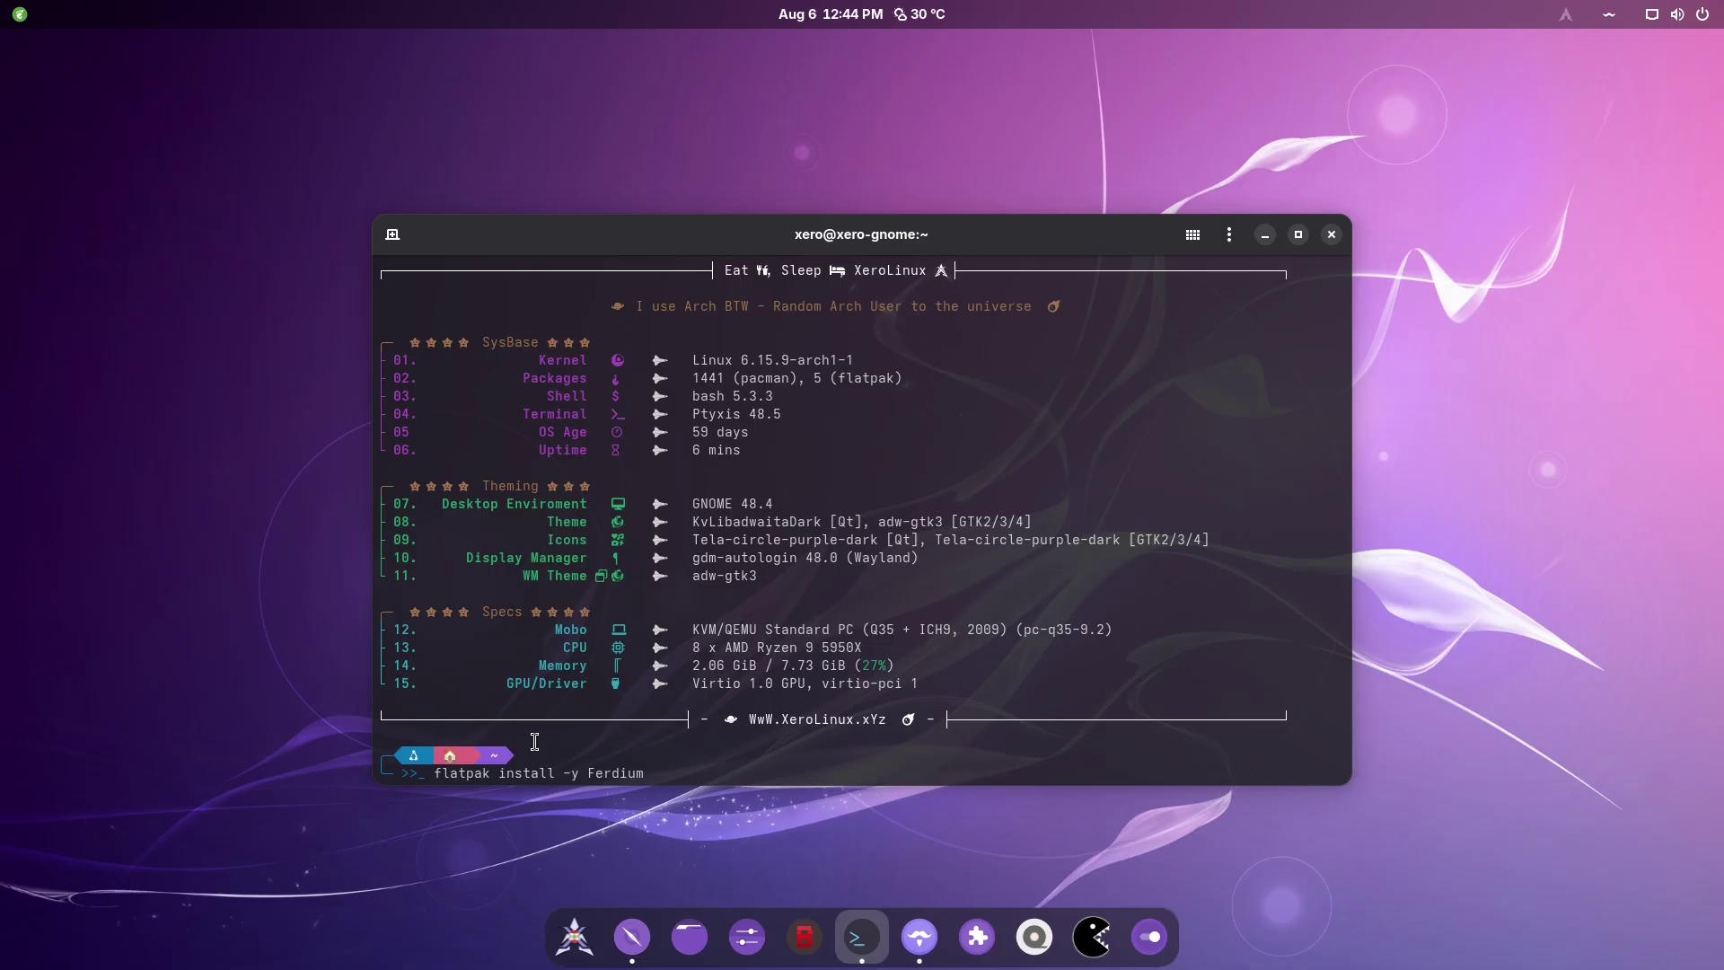
key(super+h)
- Switch to Ferdium and get started without an account
click(918, 924)
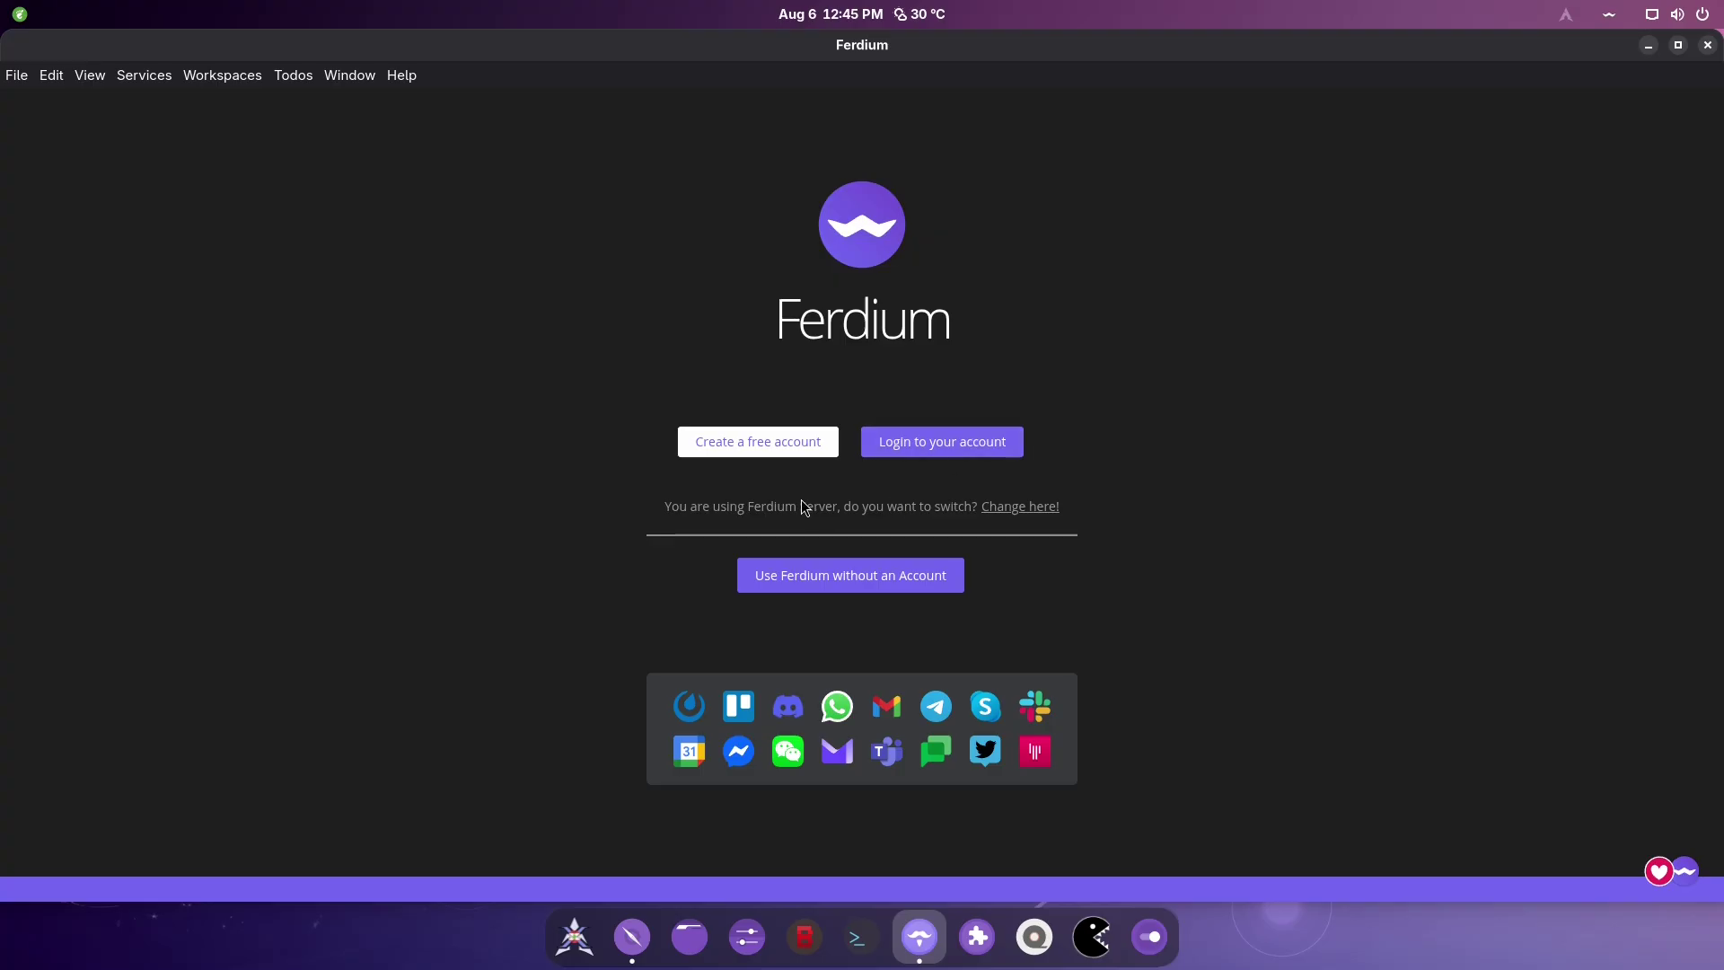
click(786, 586)
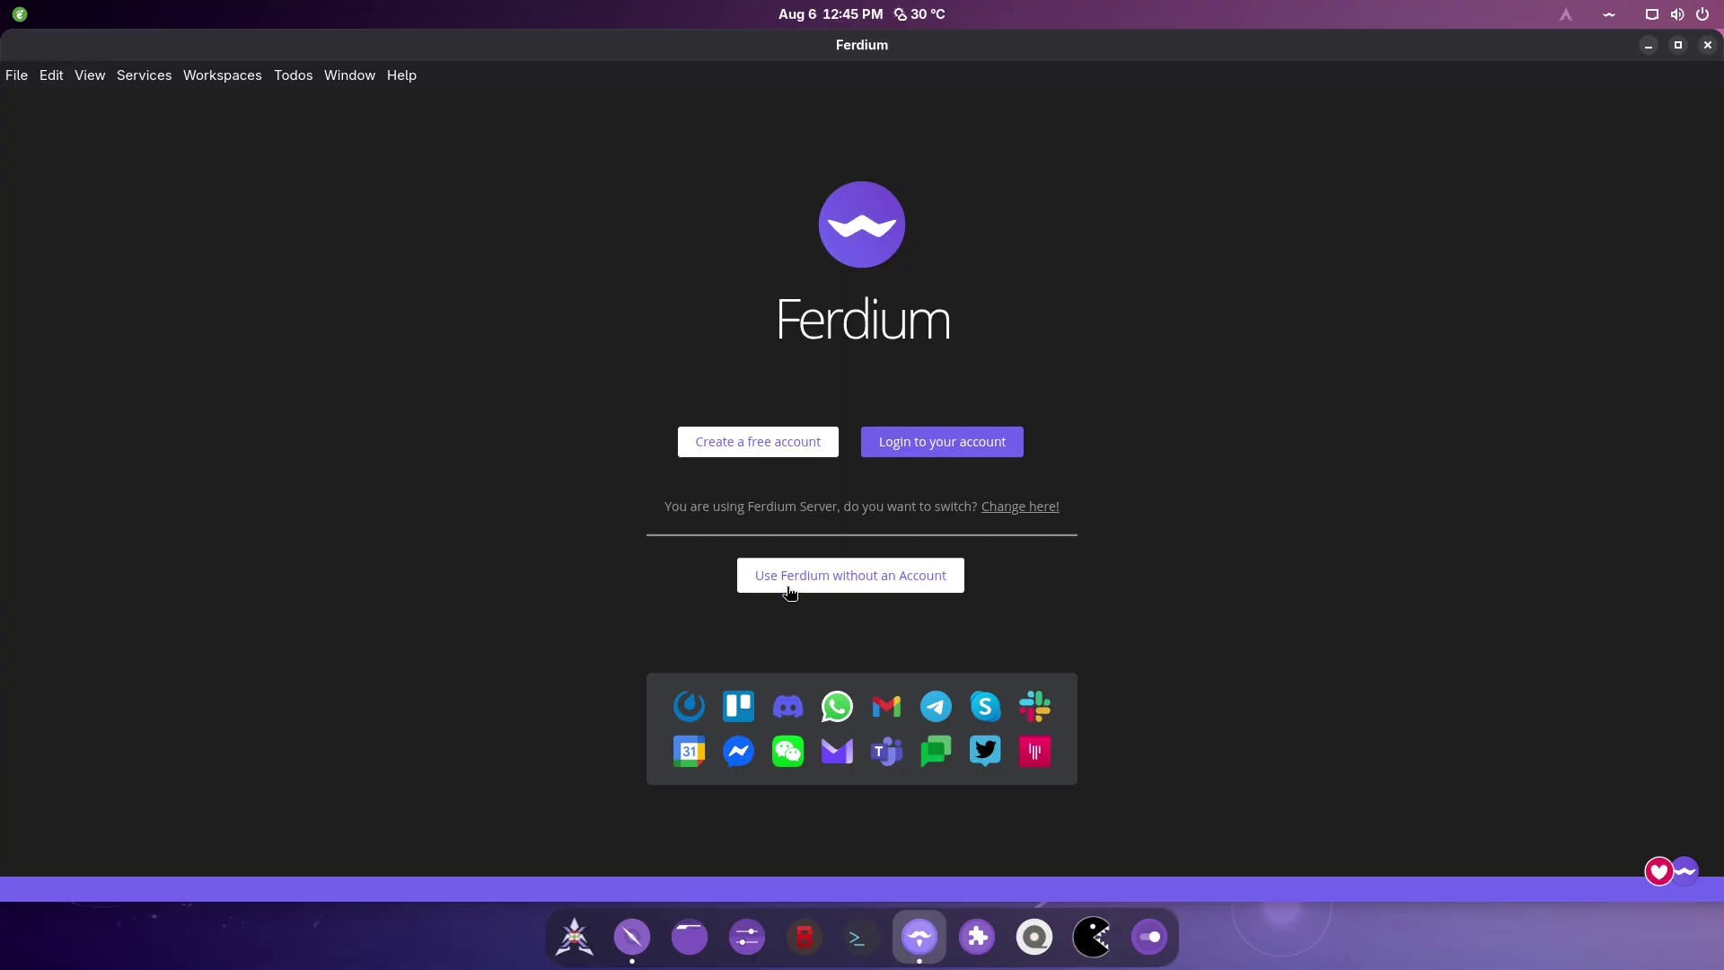
click(789, 585)
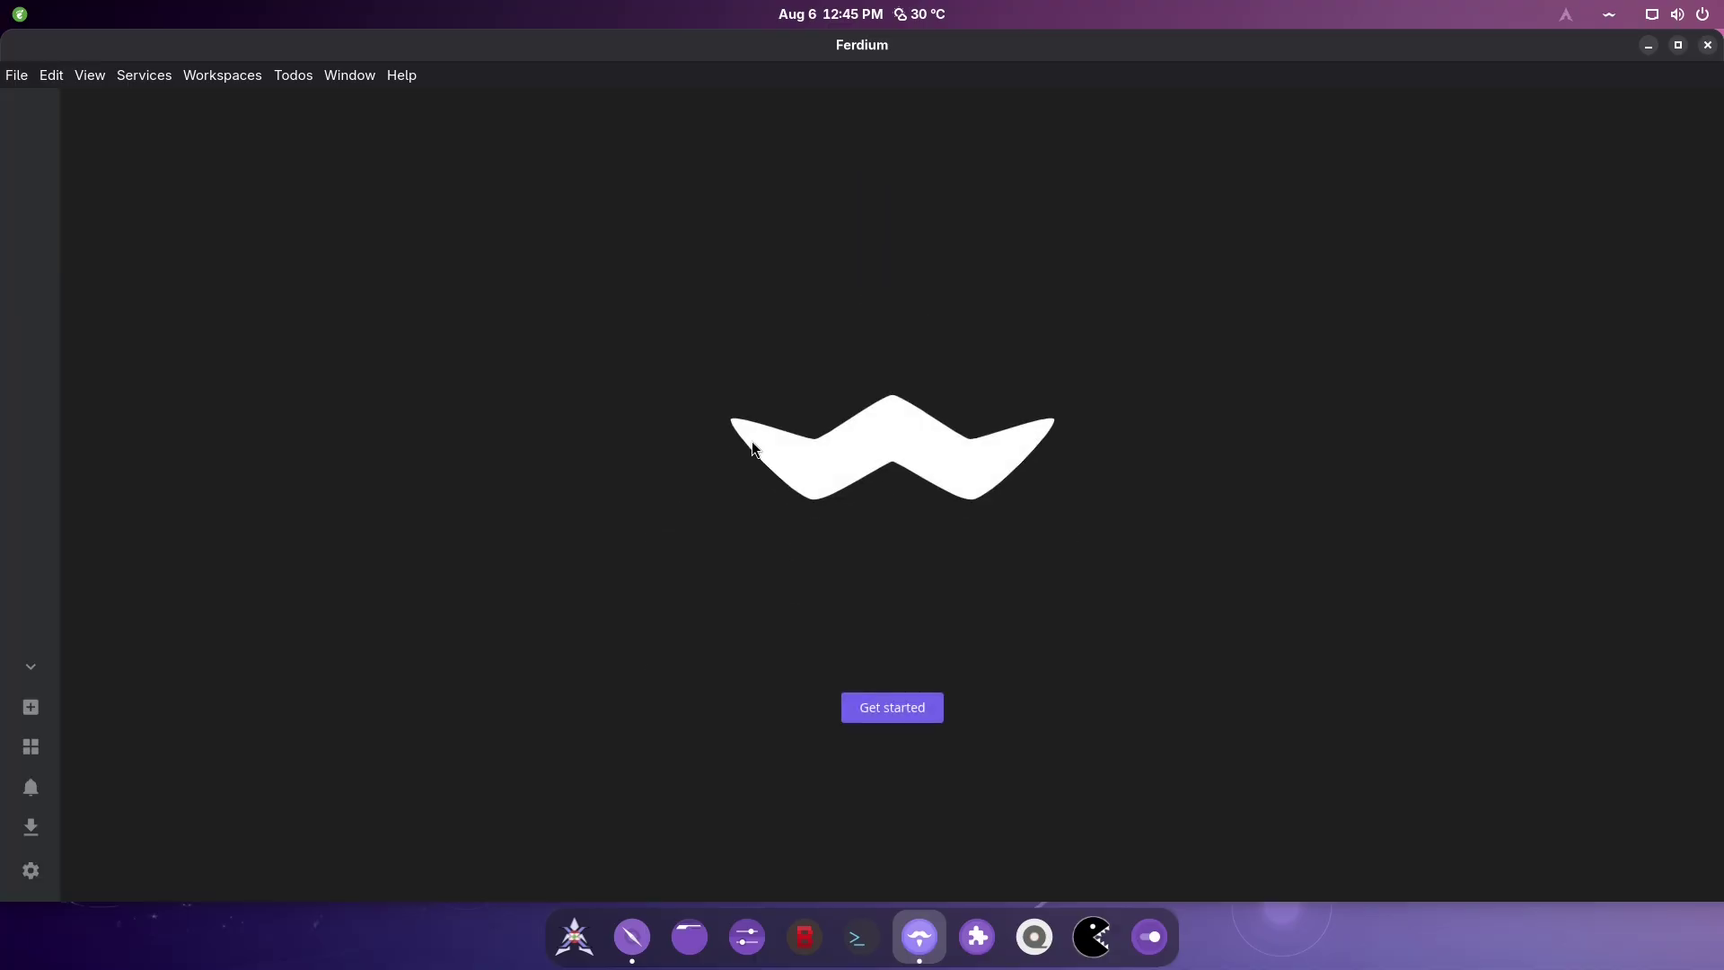
click(907, 710)
- List all available services and look through the whole catalogue
click(858, 321)
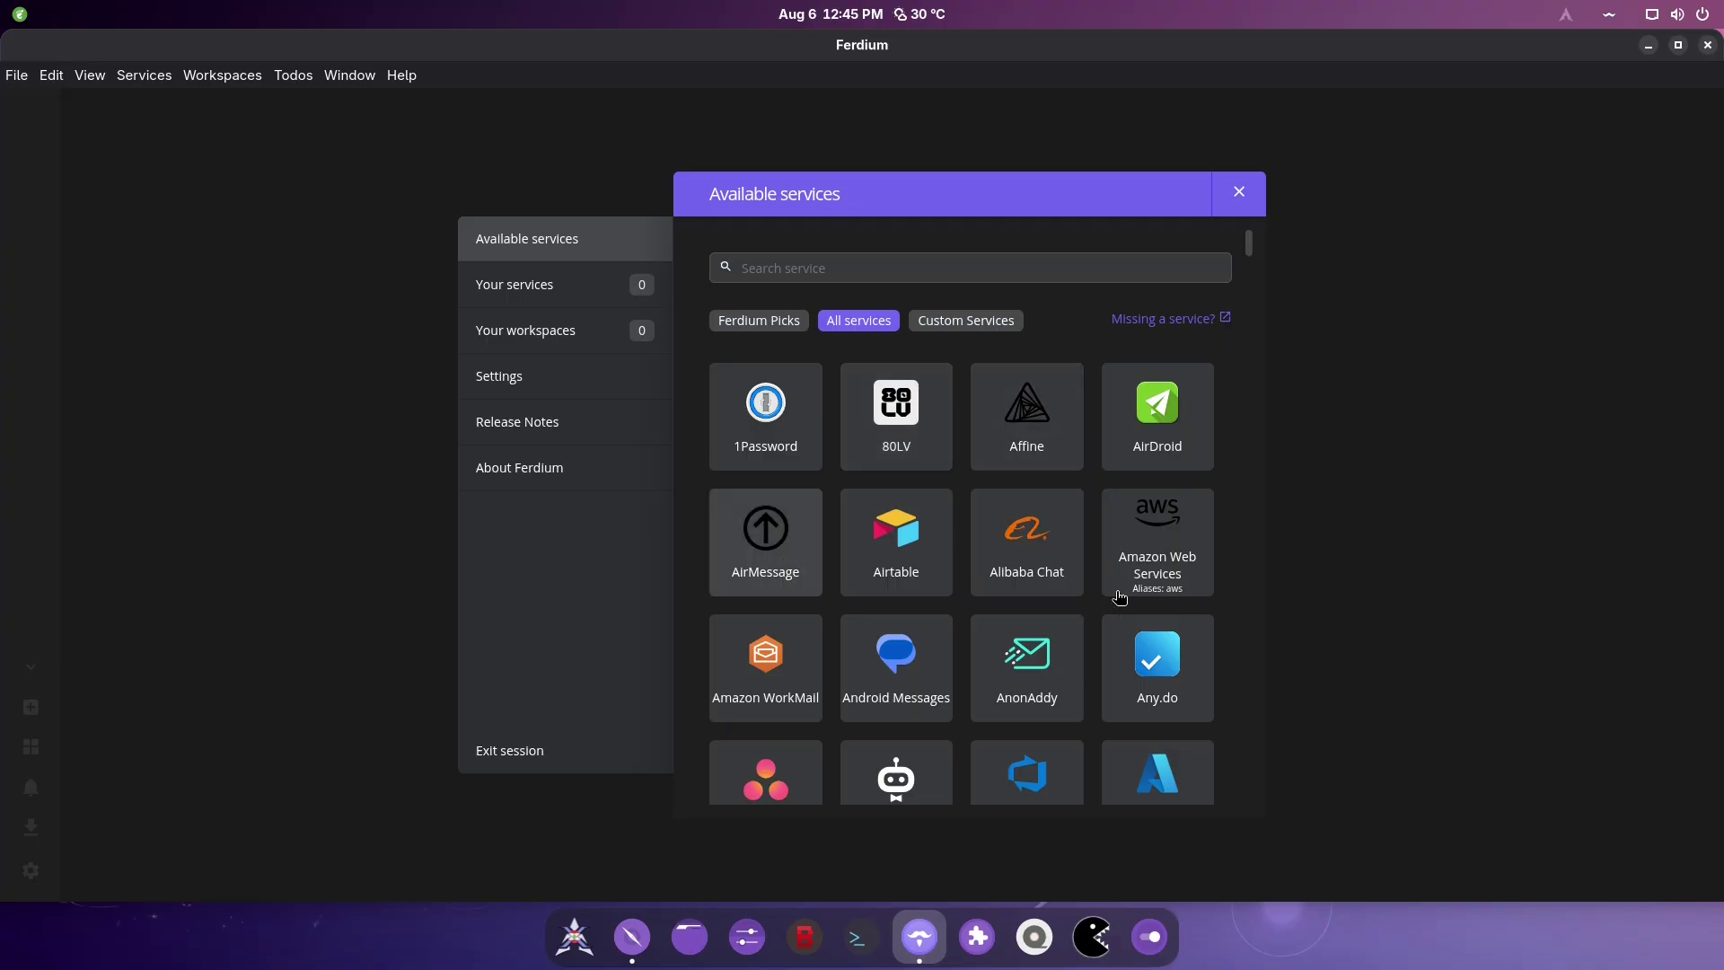
scroll(1161, 512, down, 5)
scroll(1162, 511, down, 2)
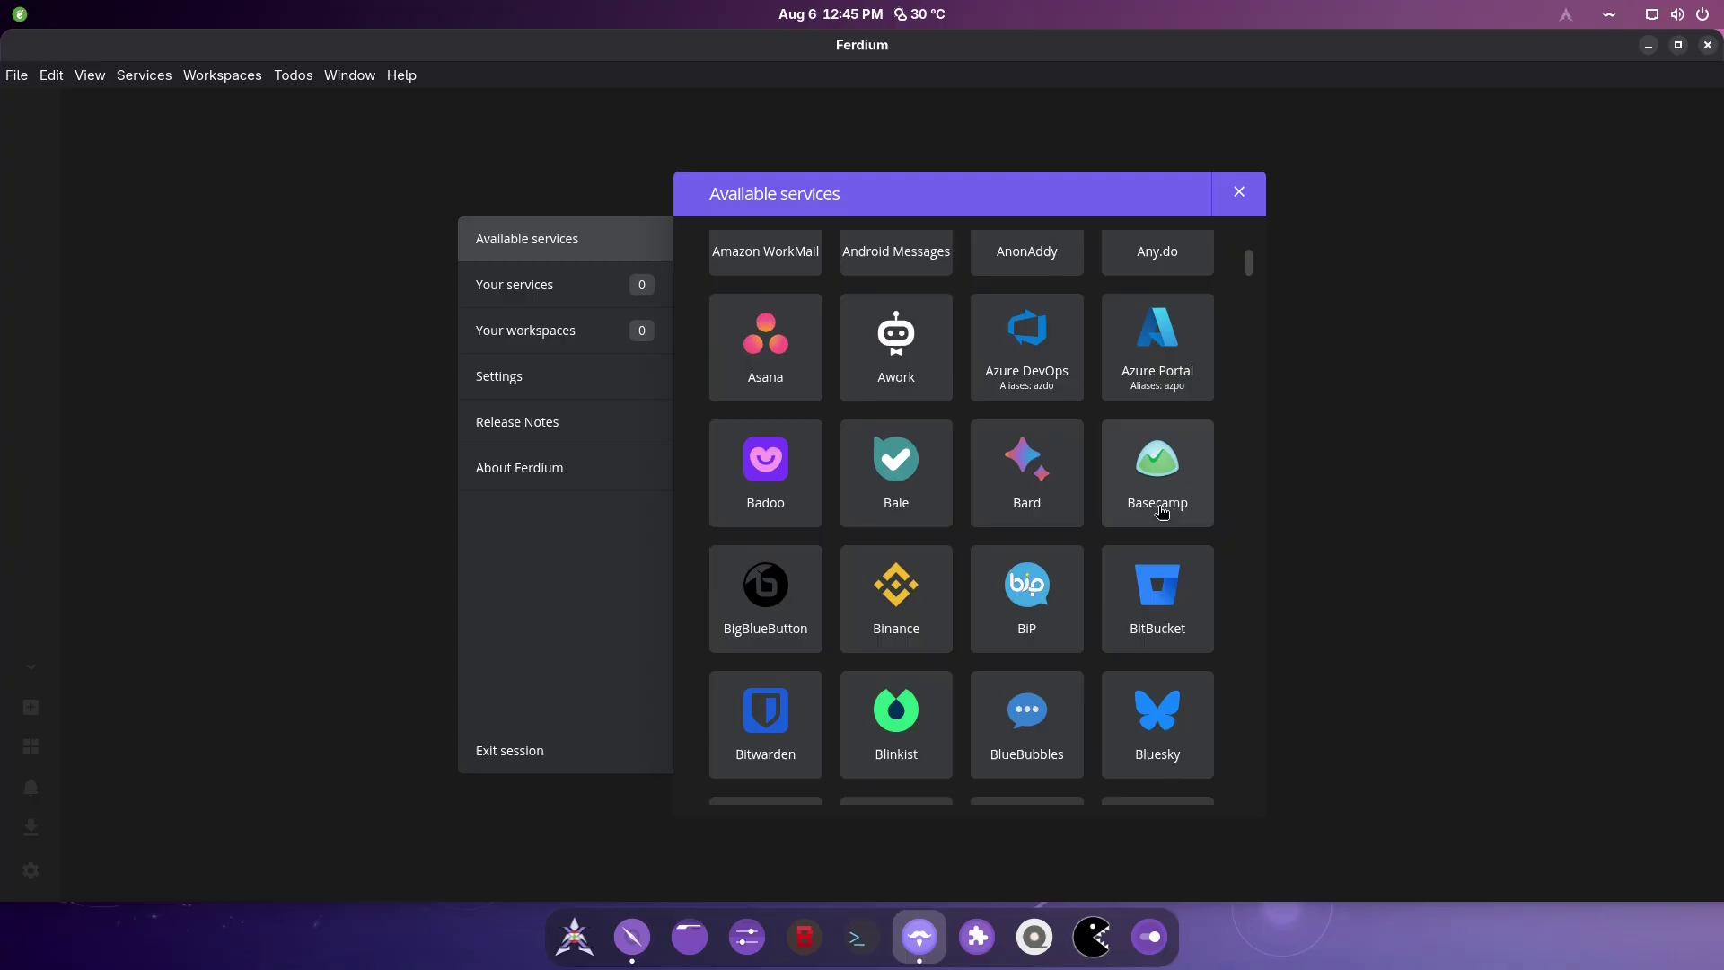
scroll(1099, 435, down, 20)
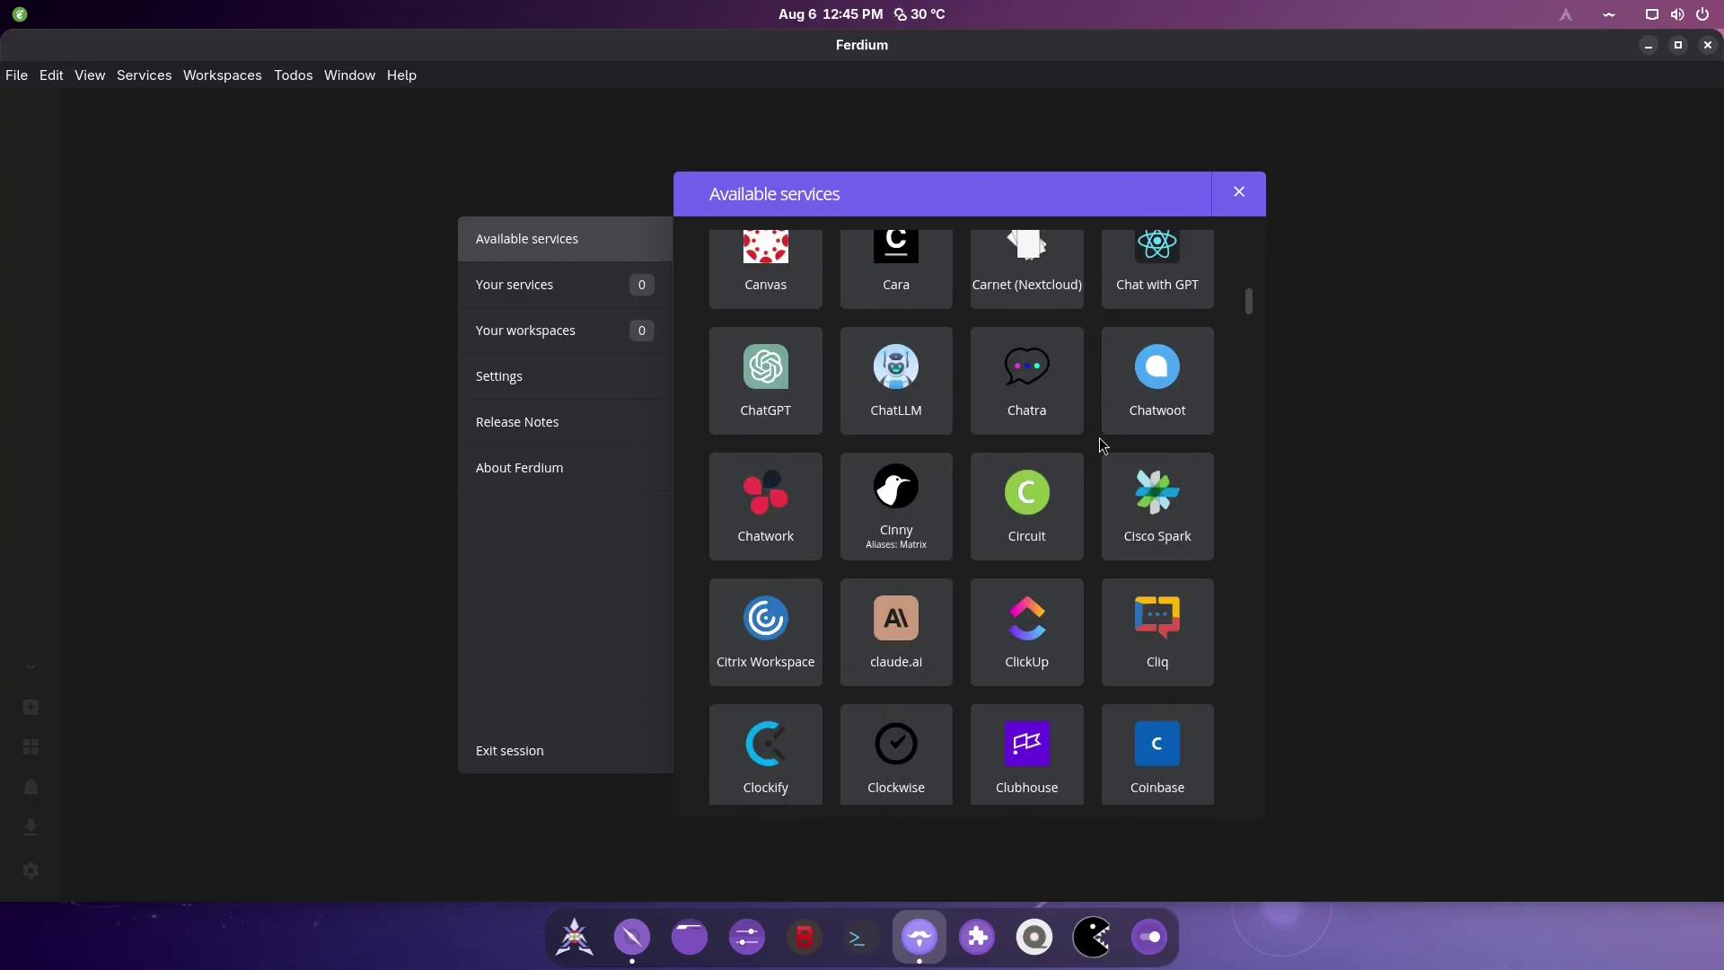
scroll(1098, 438, down, 20)
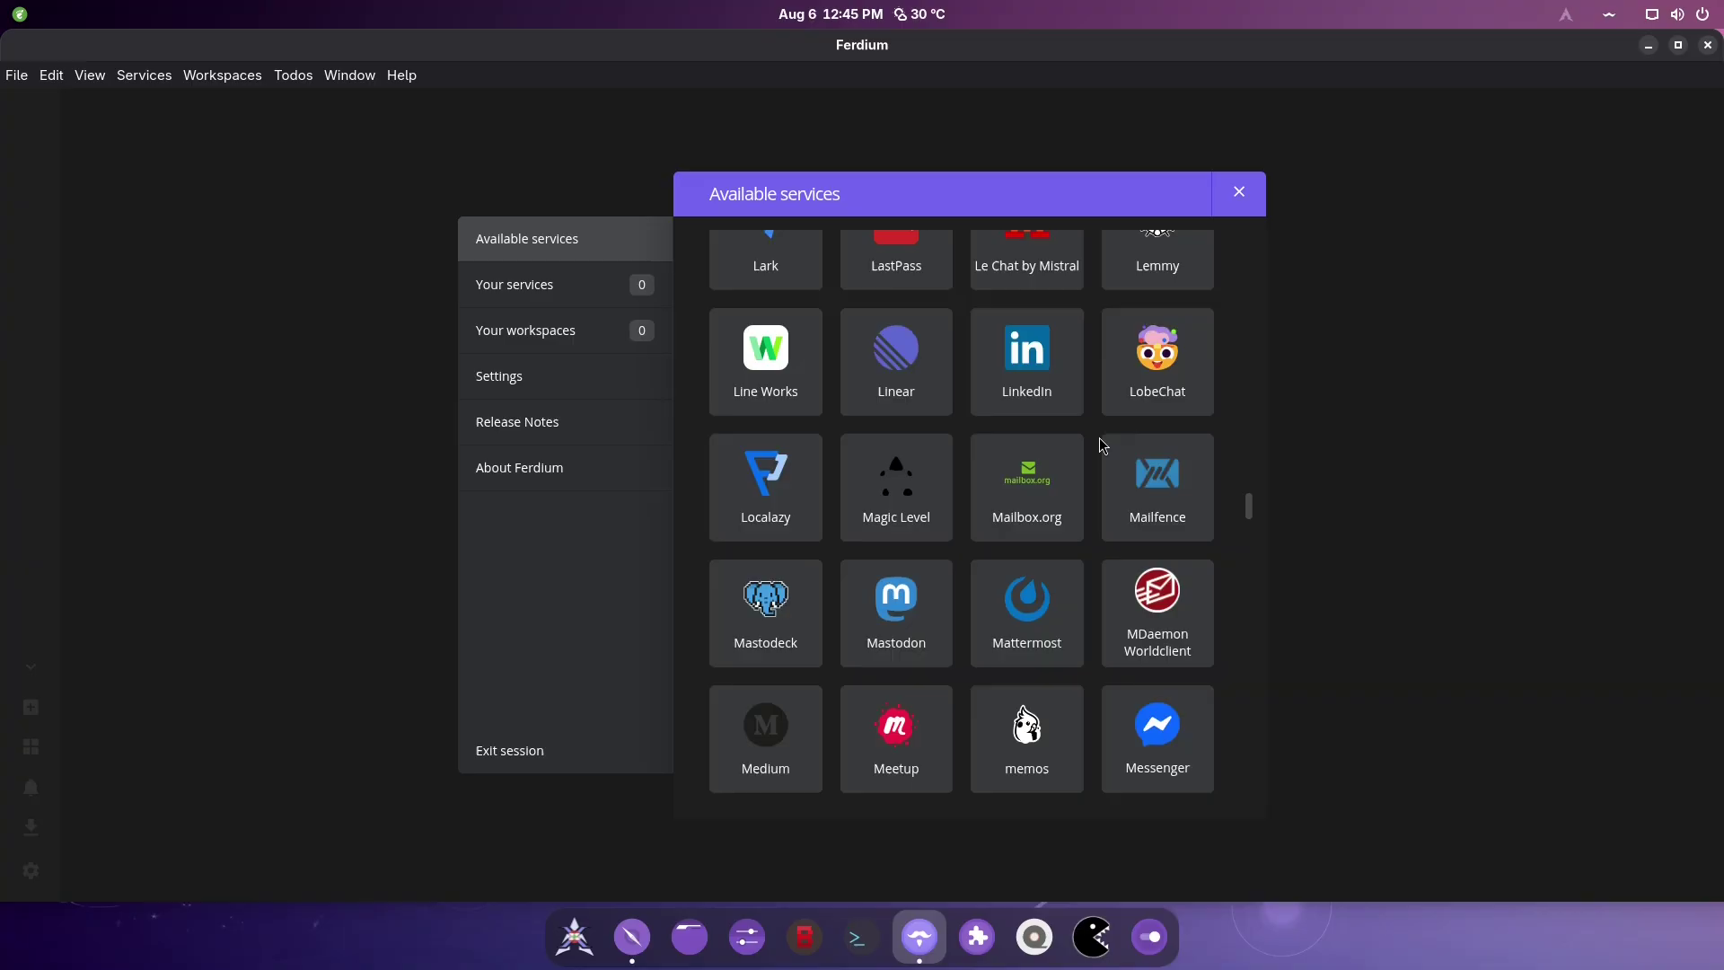
scroll(1099, 438, down, 20)
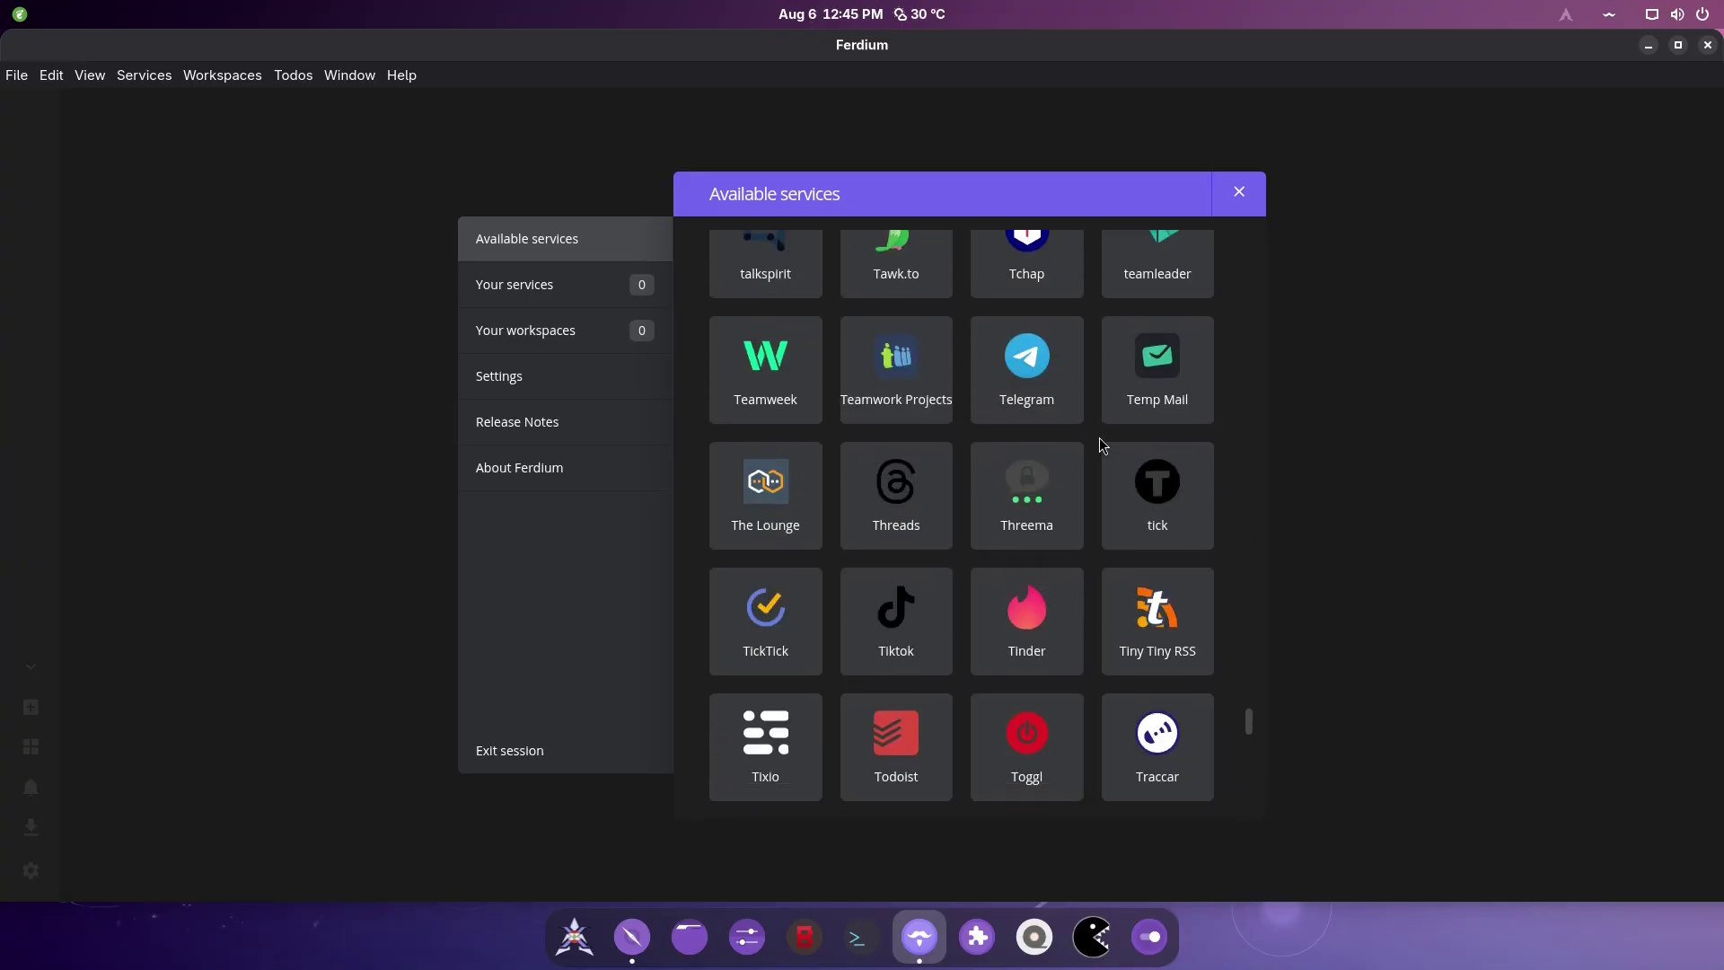
scroll(1099, 438, up, 20)
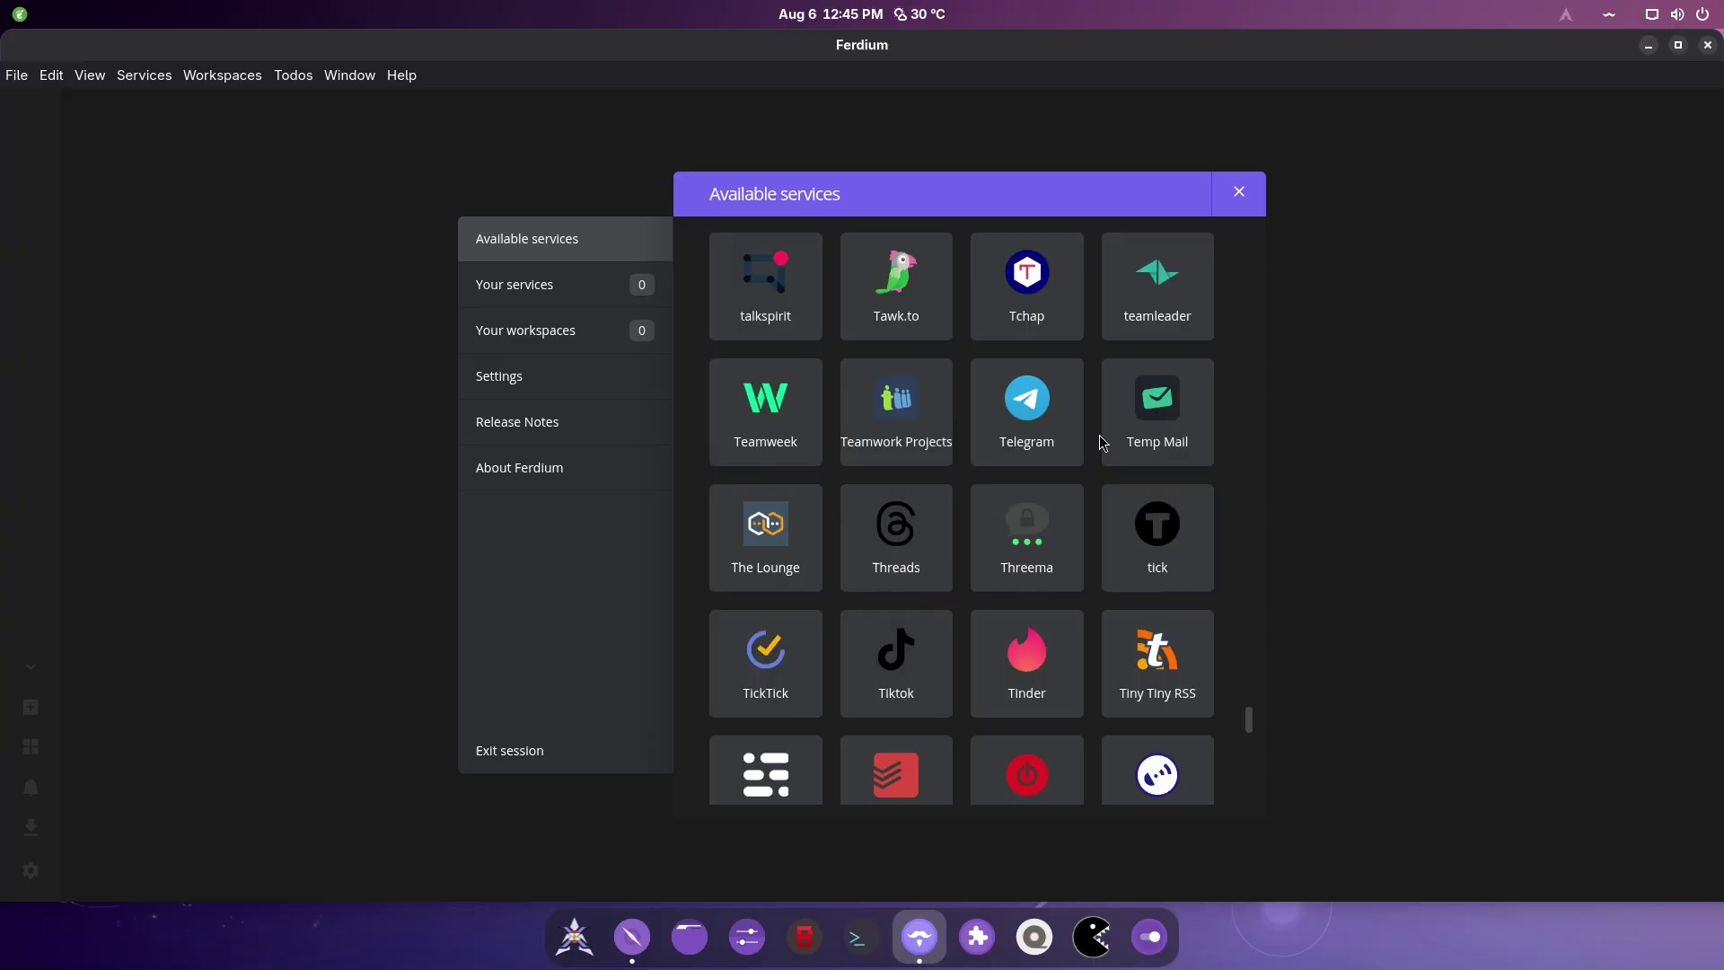
scroll(1099, 440, up, 20)
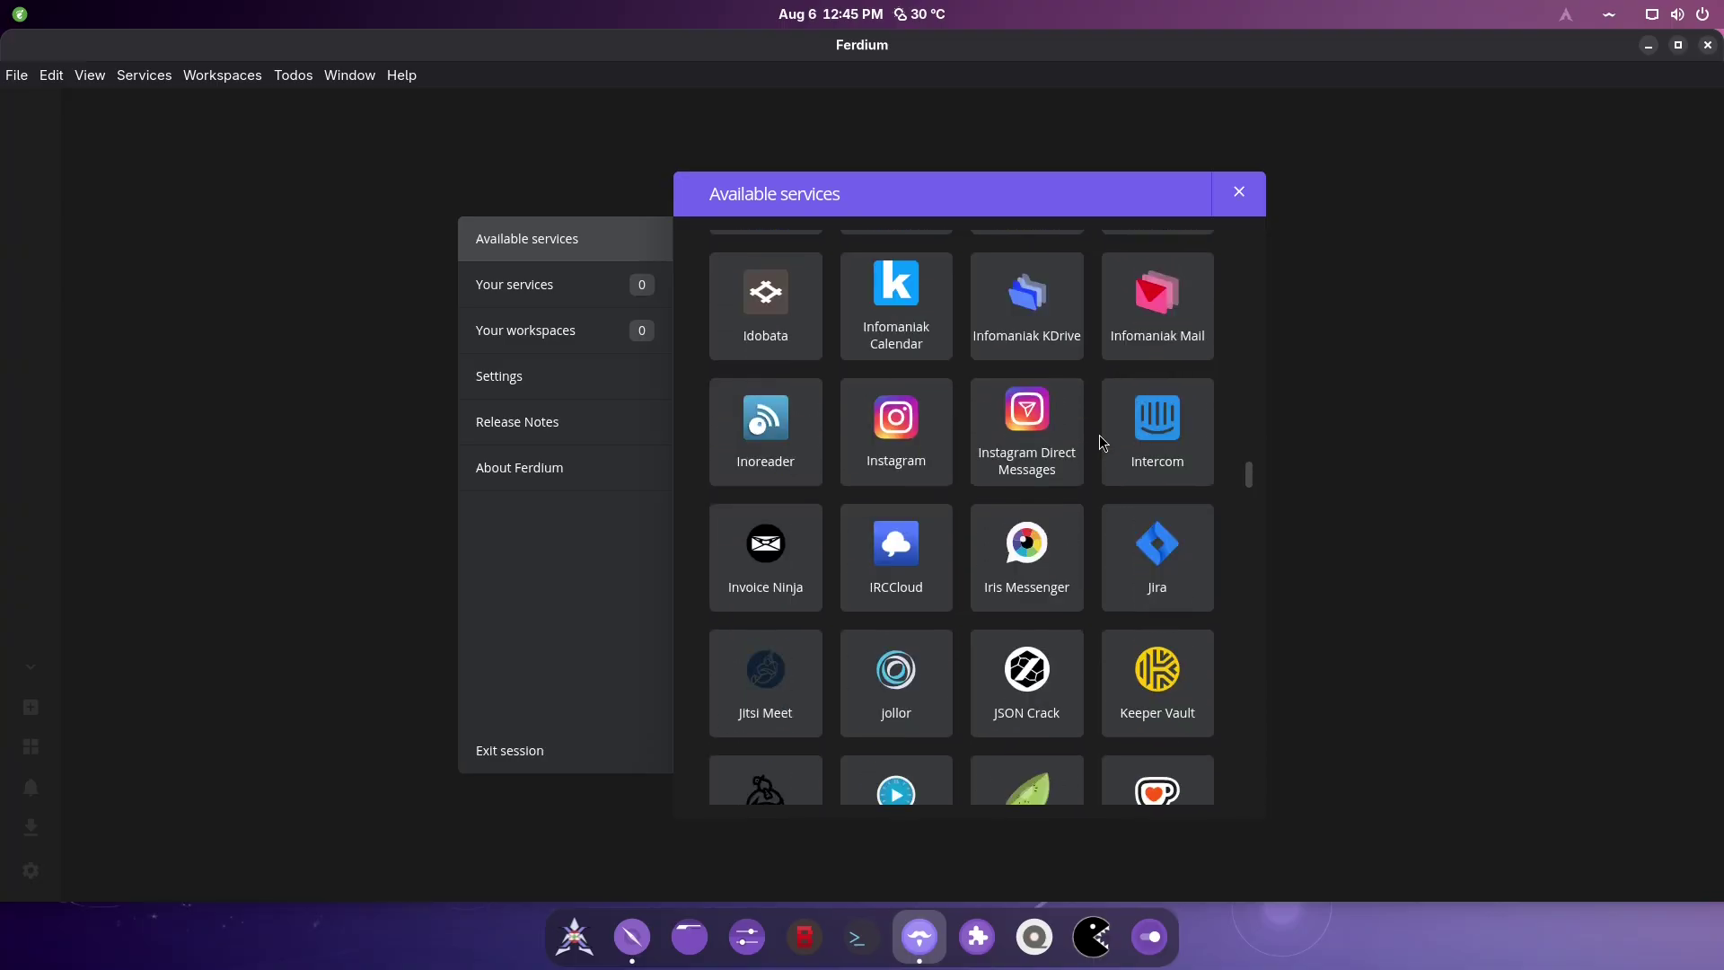
scroll(1099, 440, down, 5)
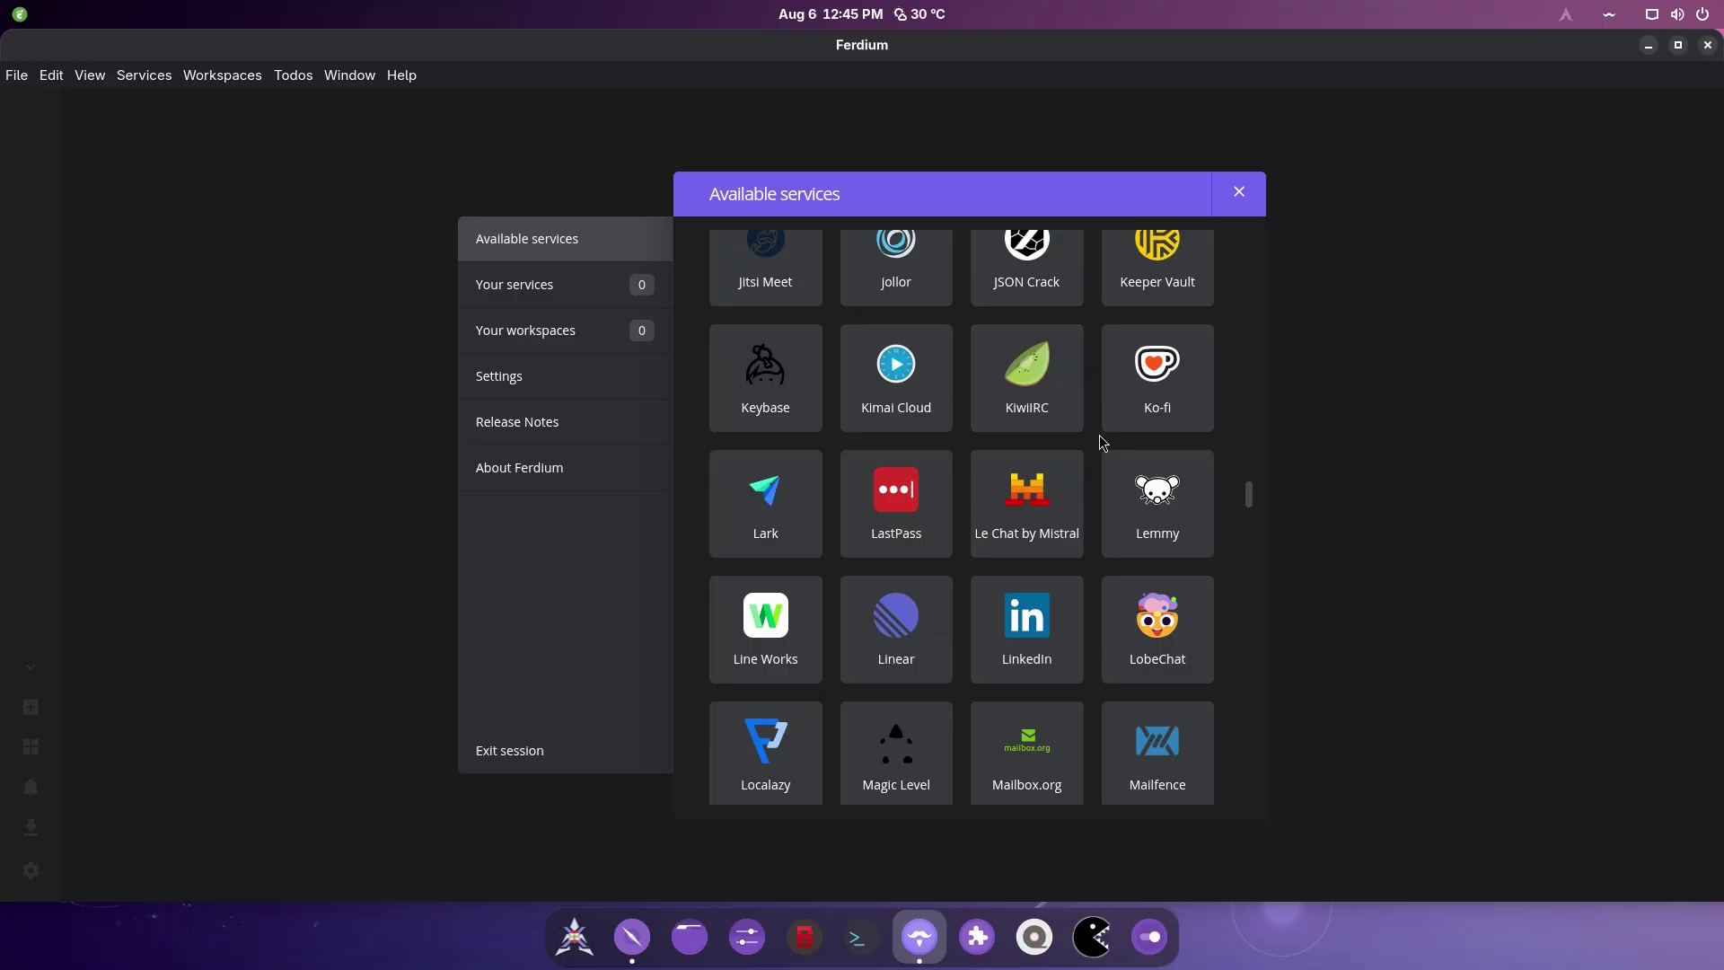
scroll(878, 456, up, 20)
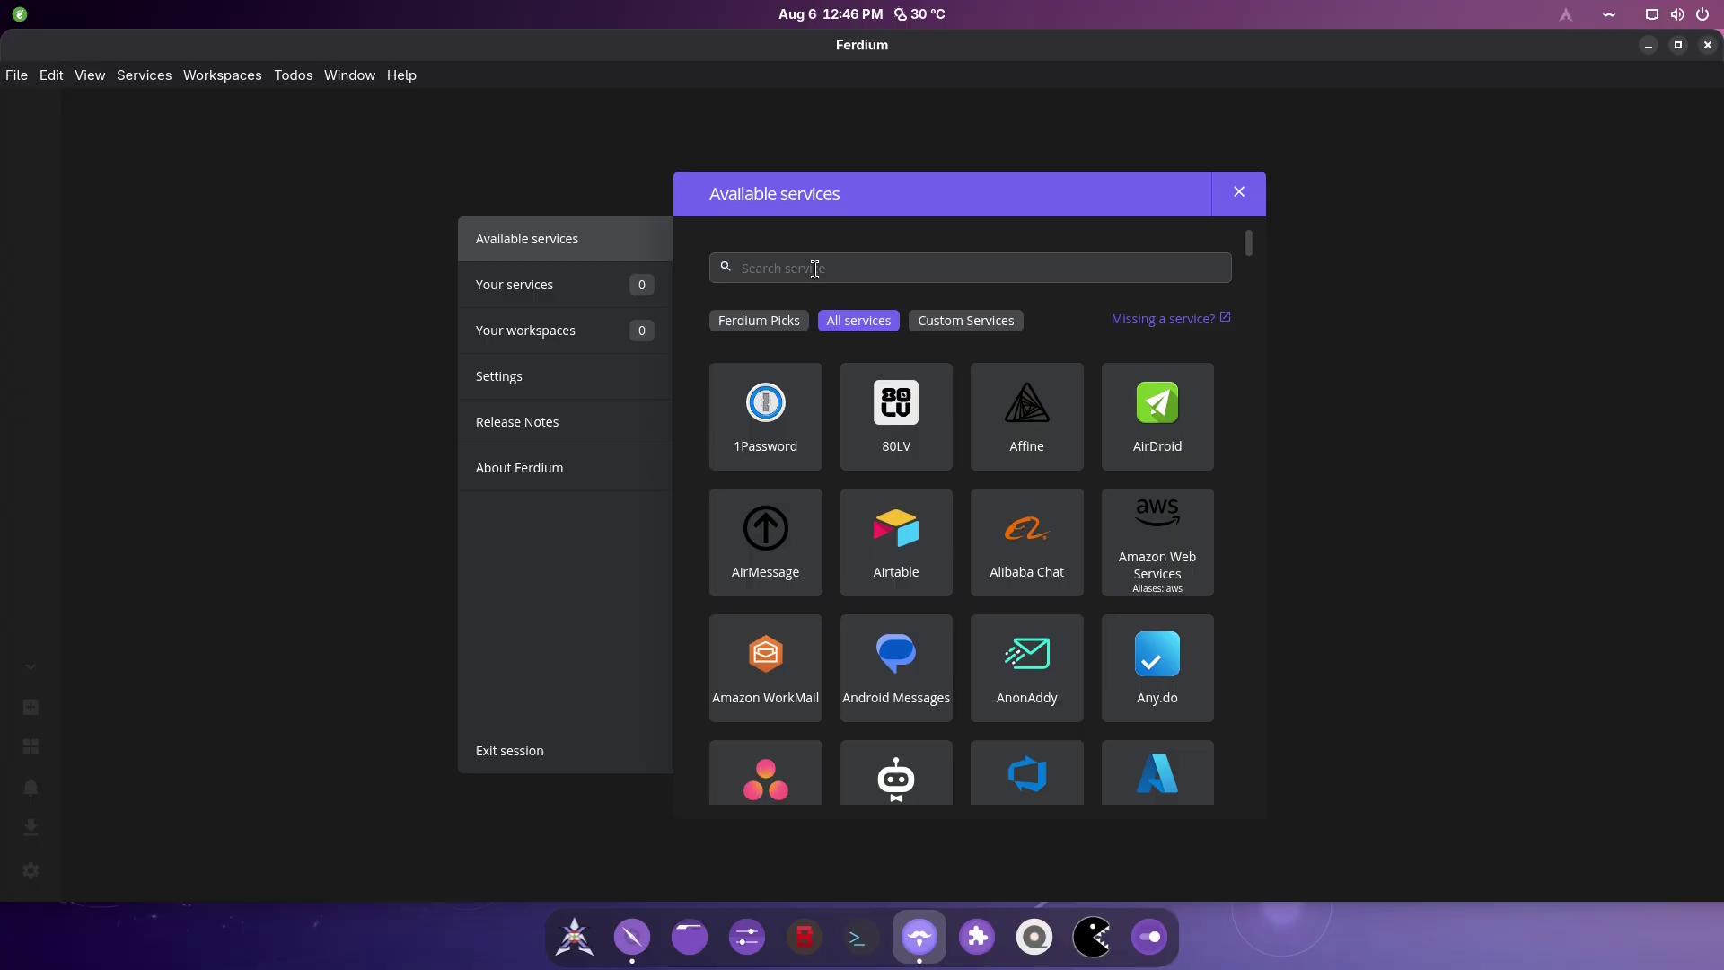
- Search the services for "disc" and add Discord with Dark Mode enabled
text(disc)
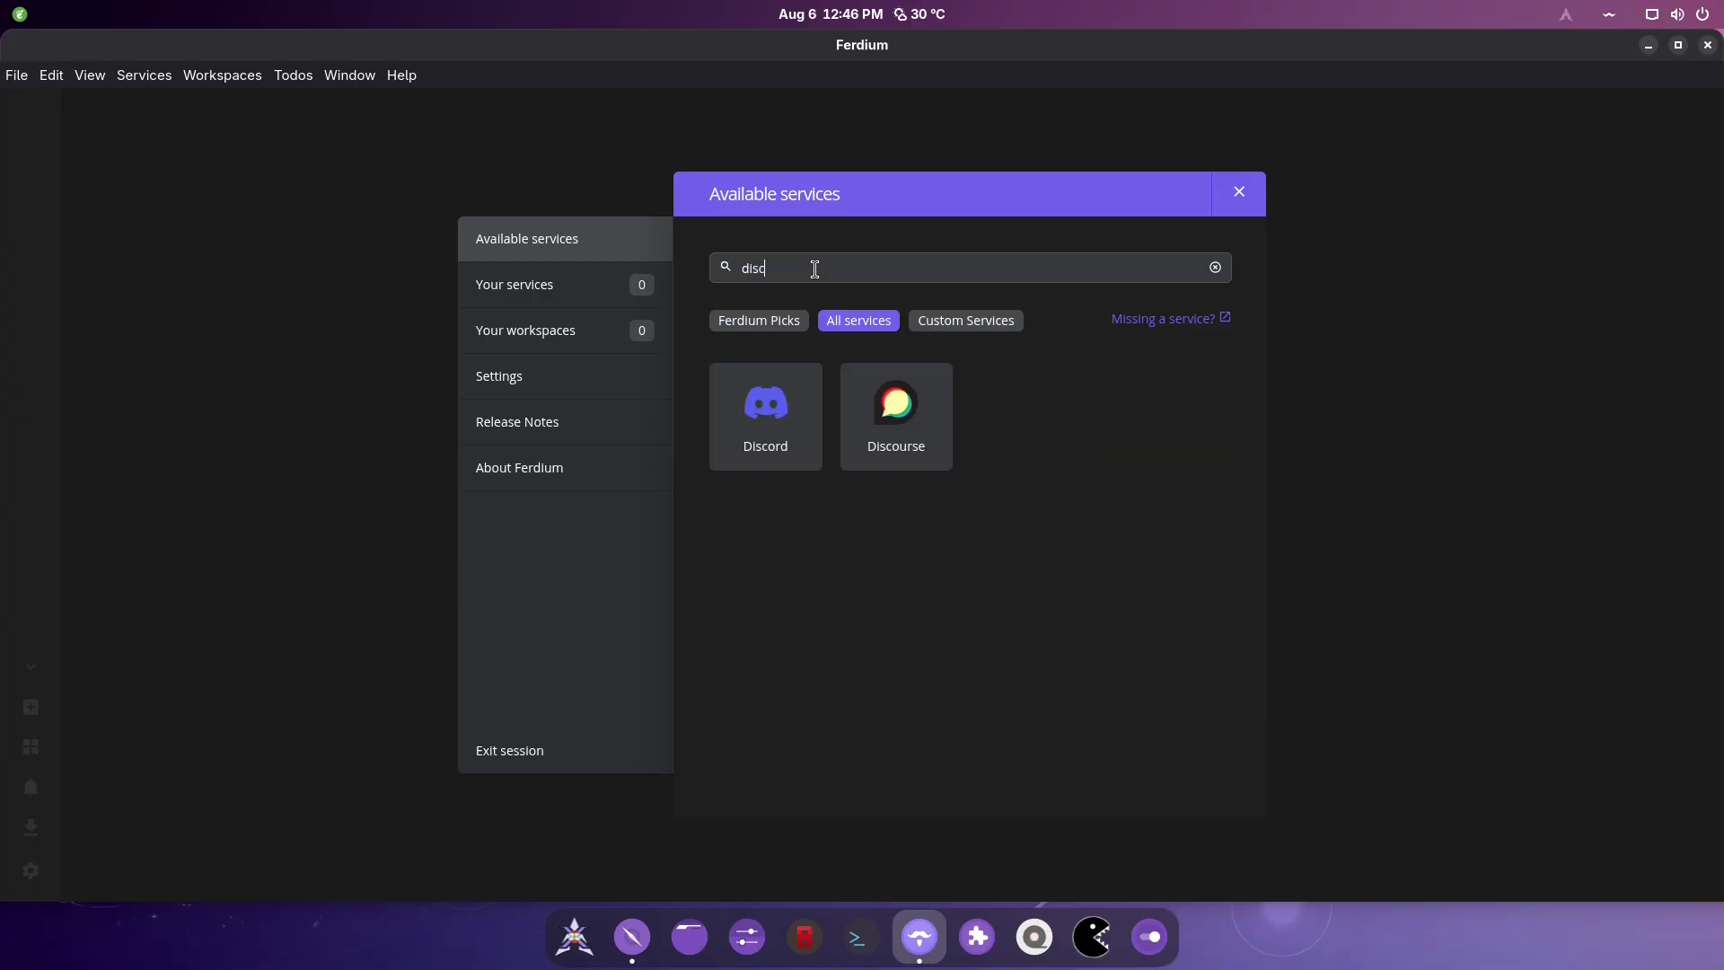
click(780, 439)
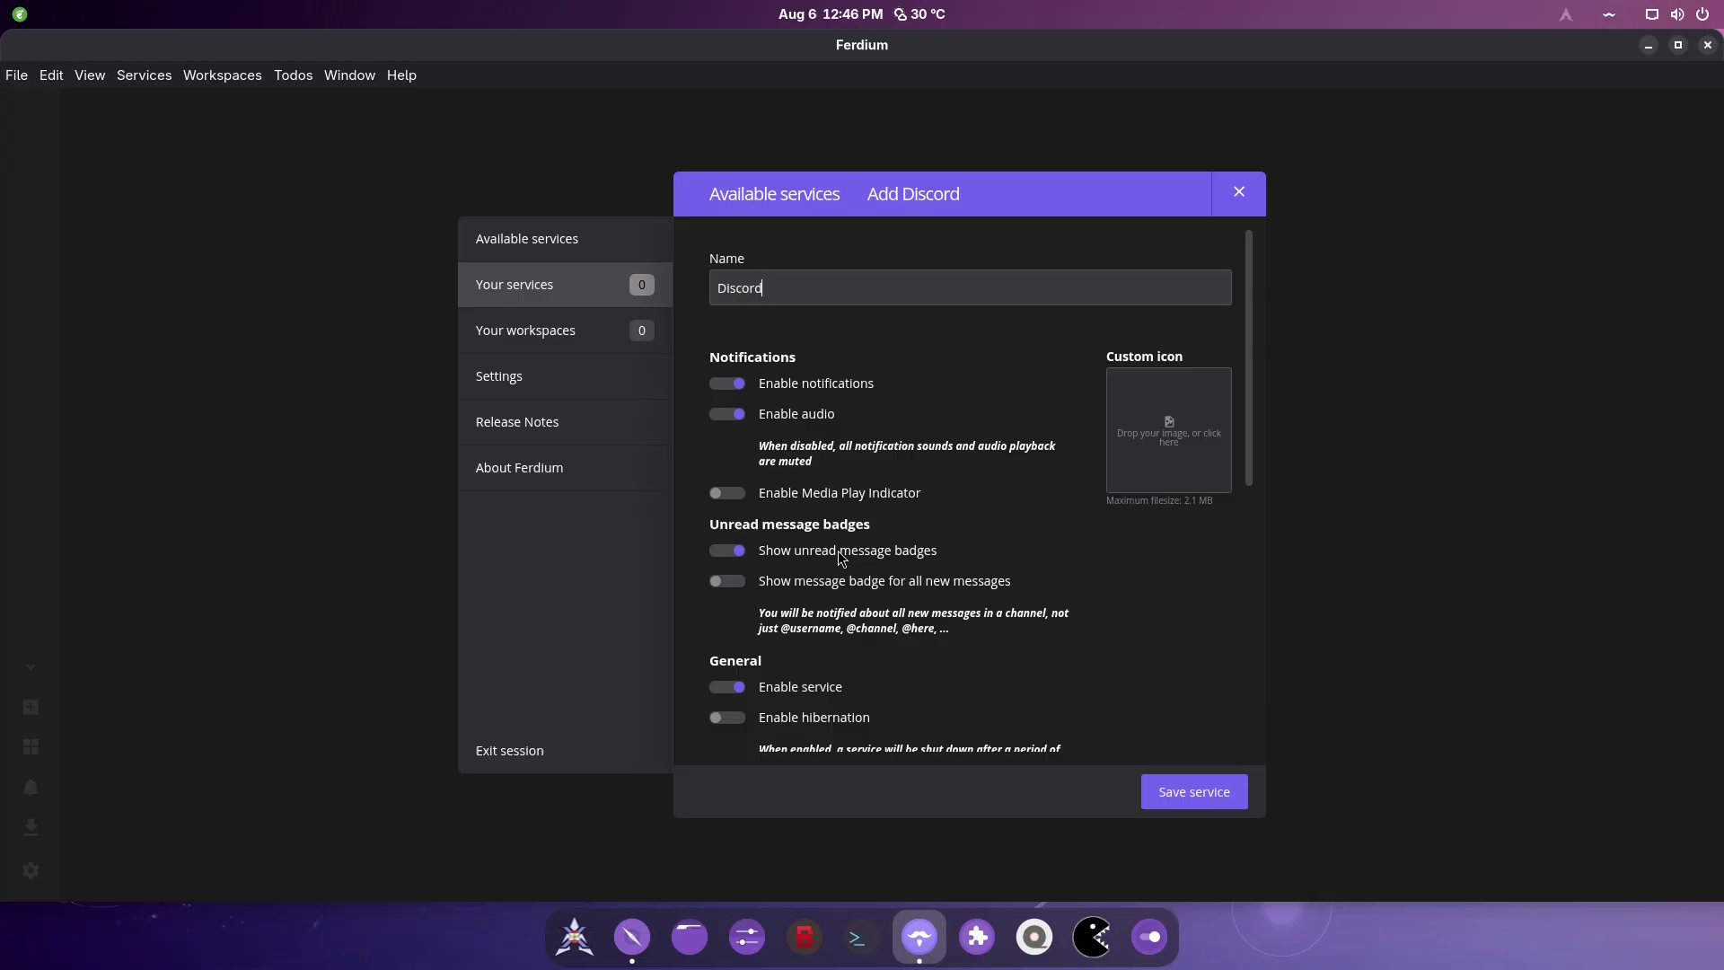
scroll(841, 558, down, 4)
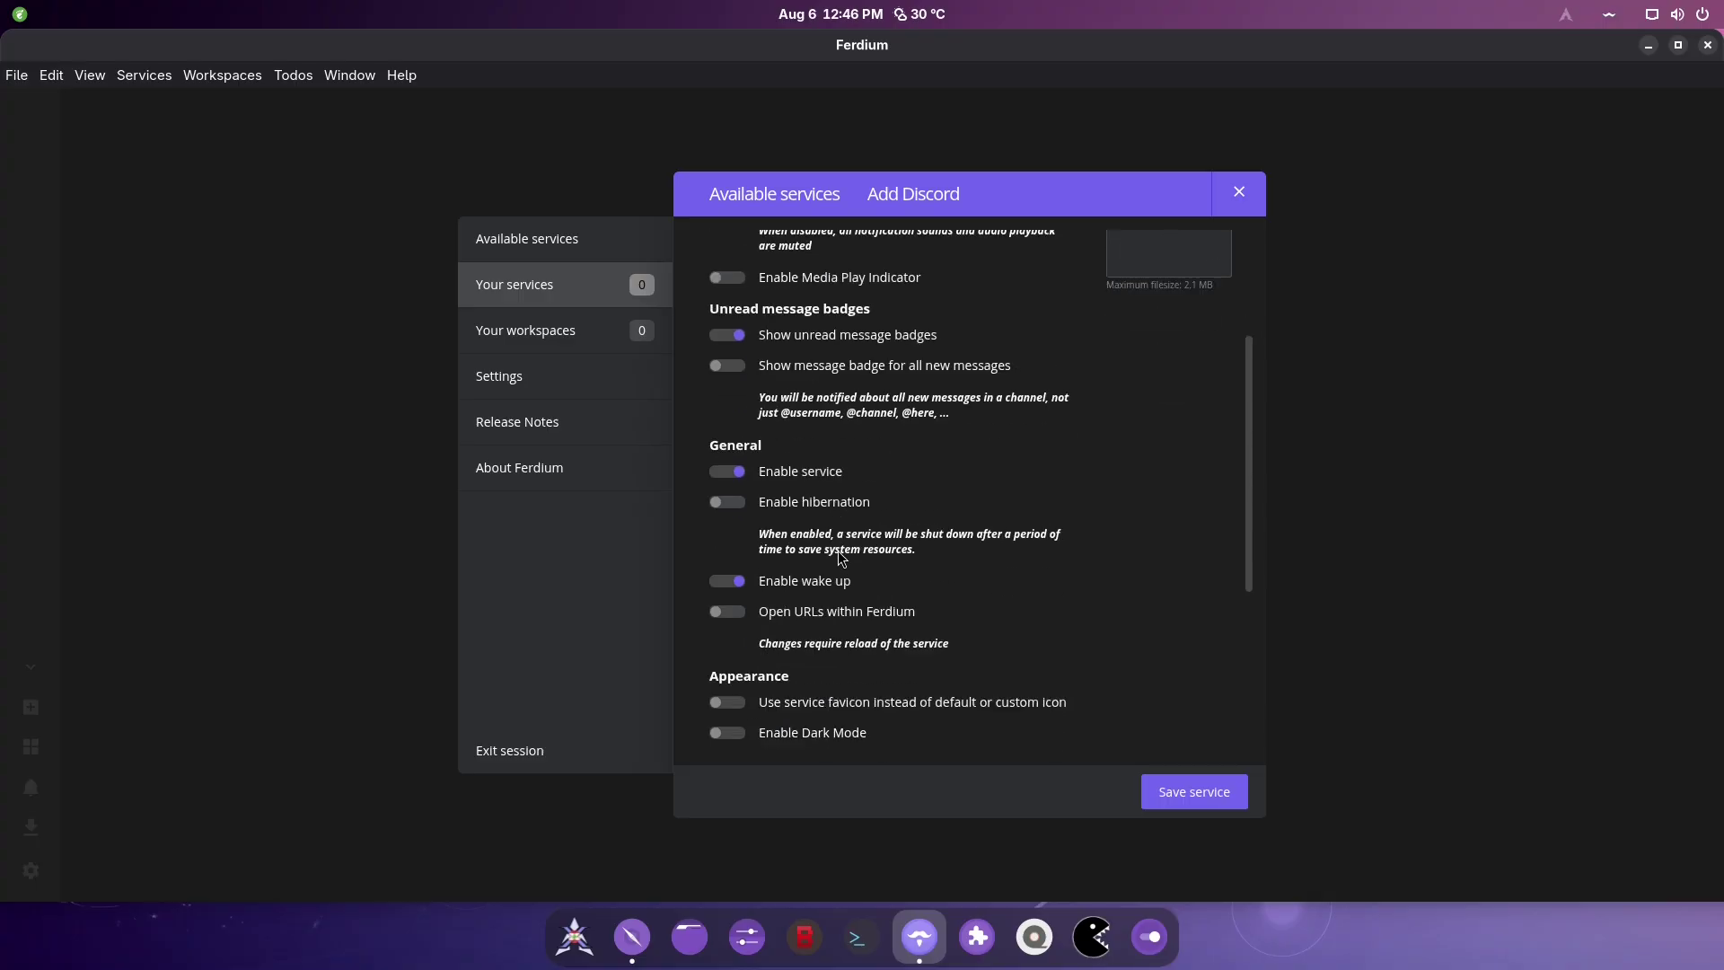
click(729, 732)
click(1195, 791)
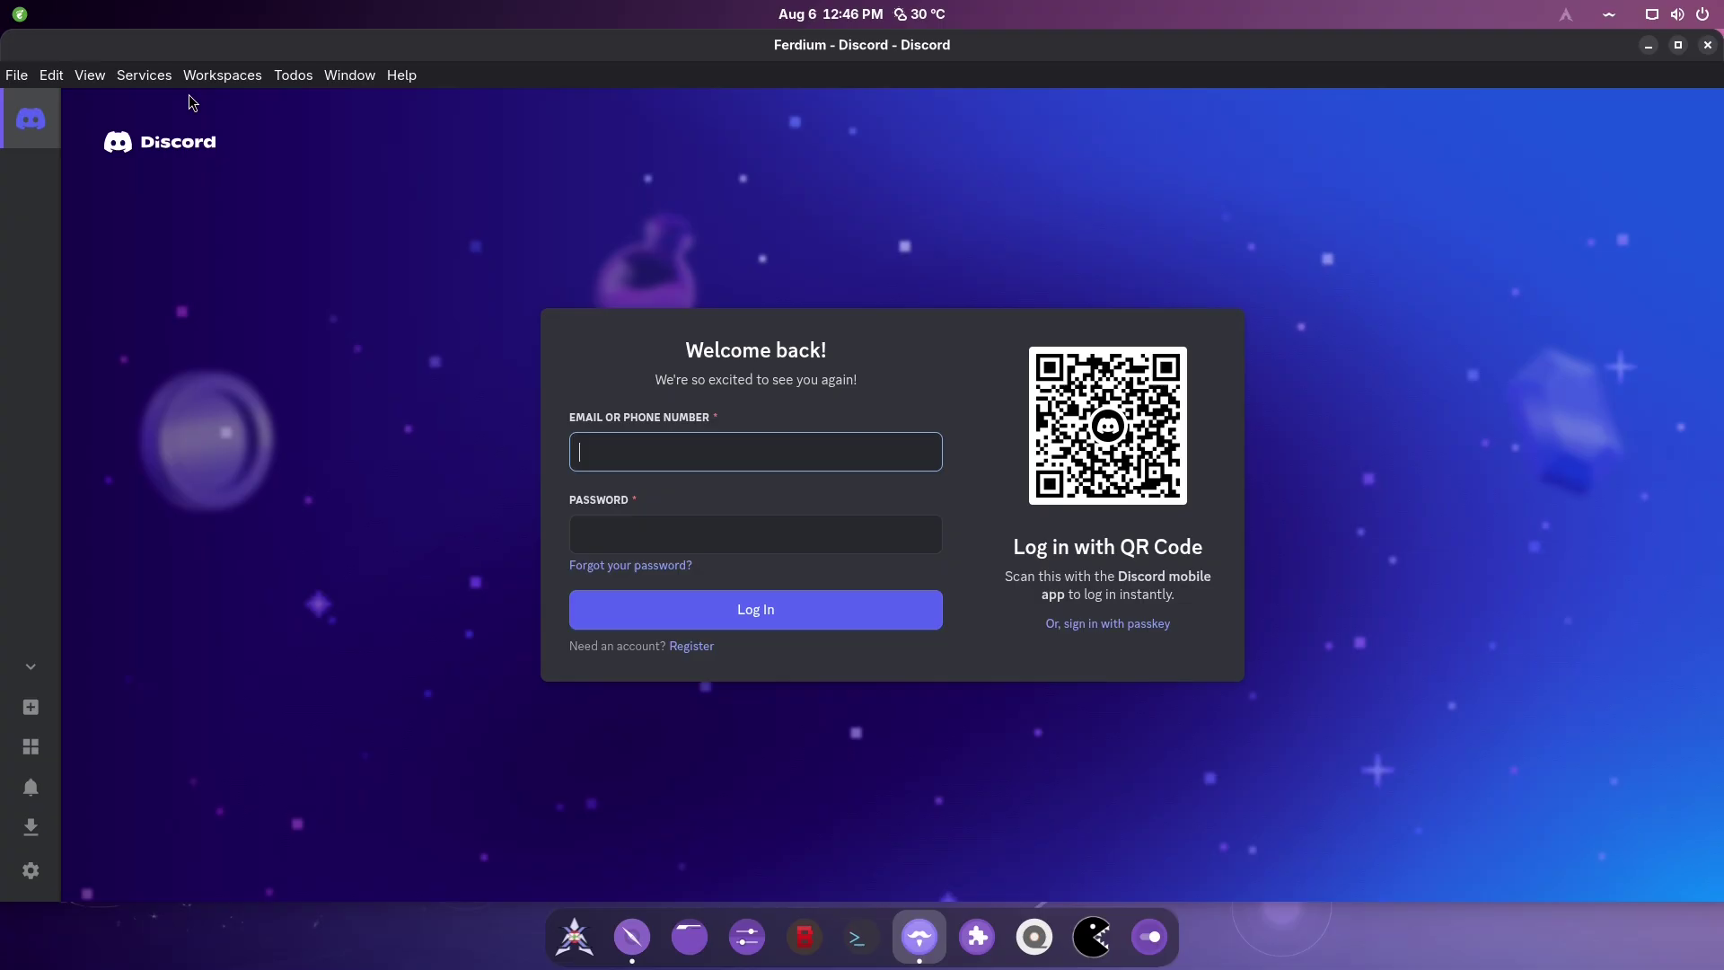
- Open the application's Appearance settings and try out Split View Mode
click(16, 76)
click(40, 138)
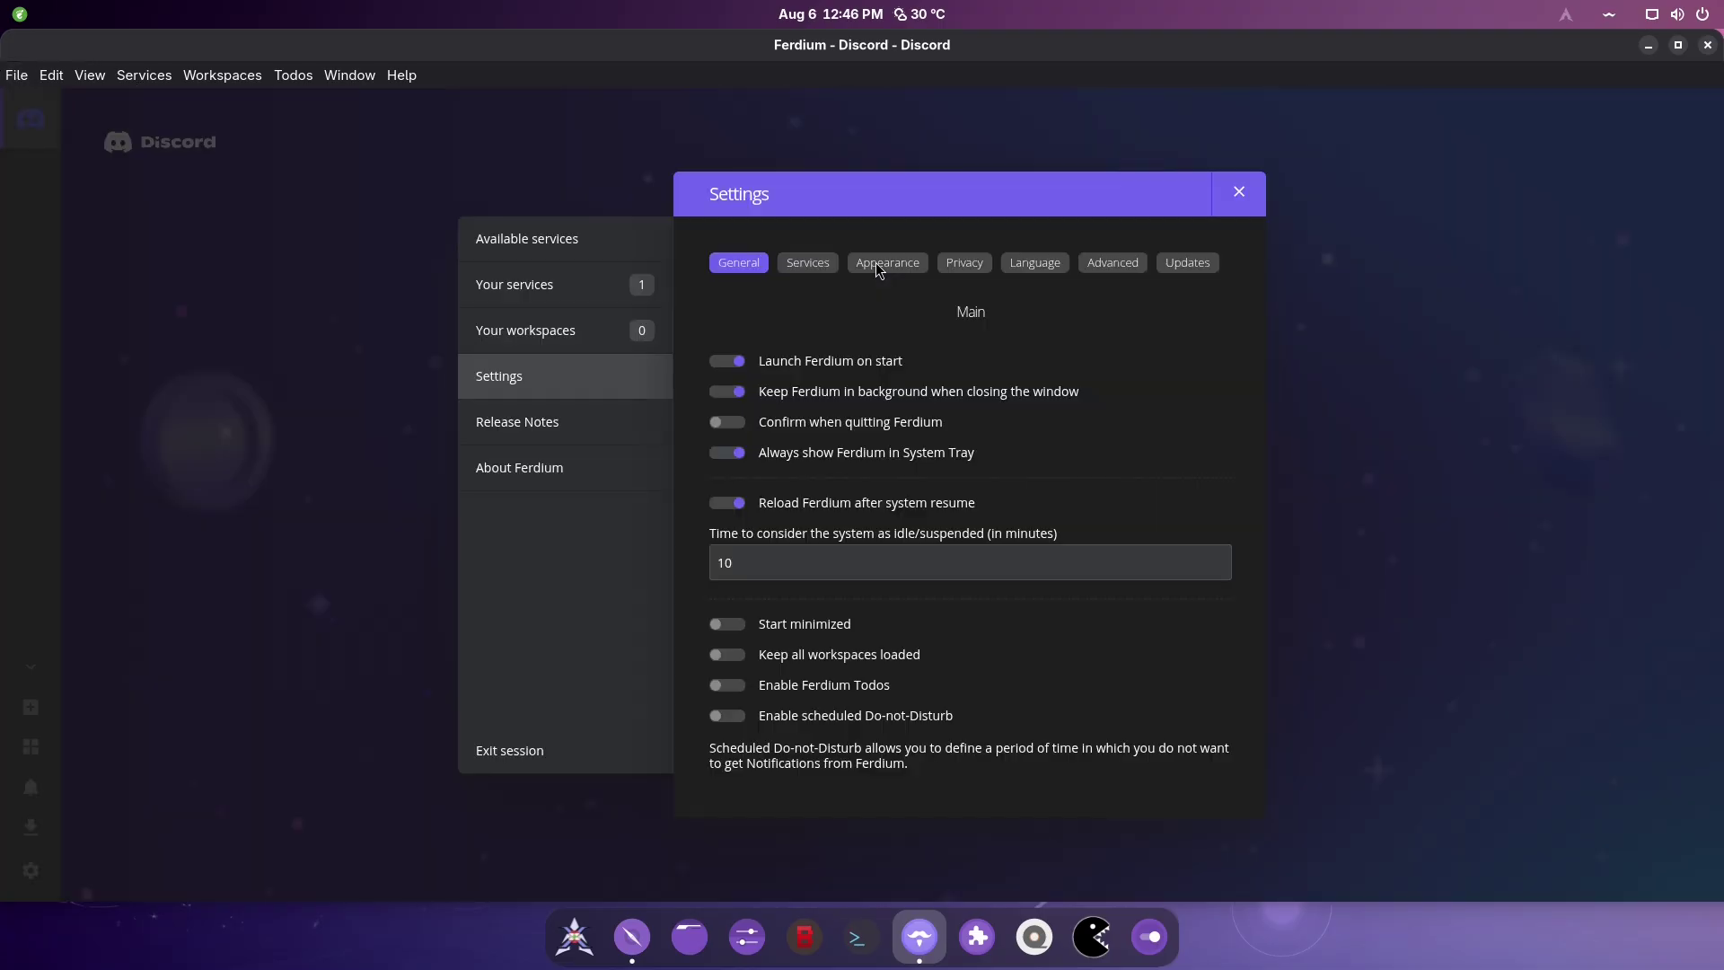
click(876, 264)
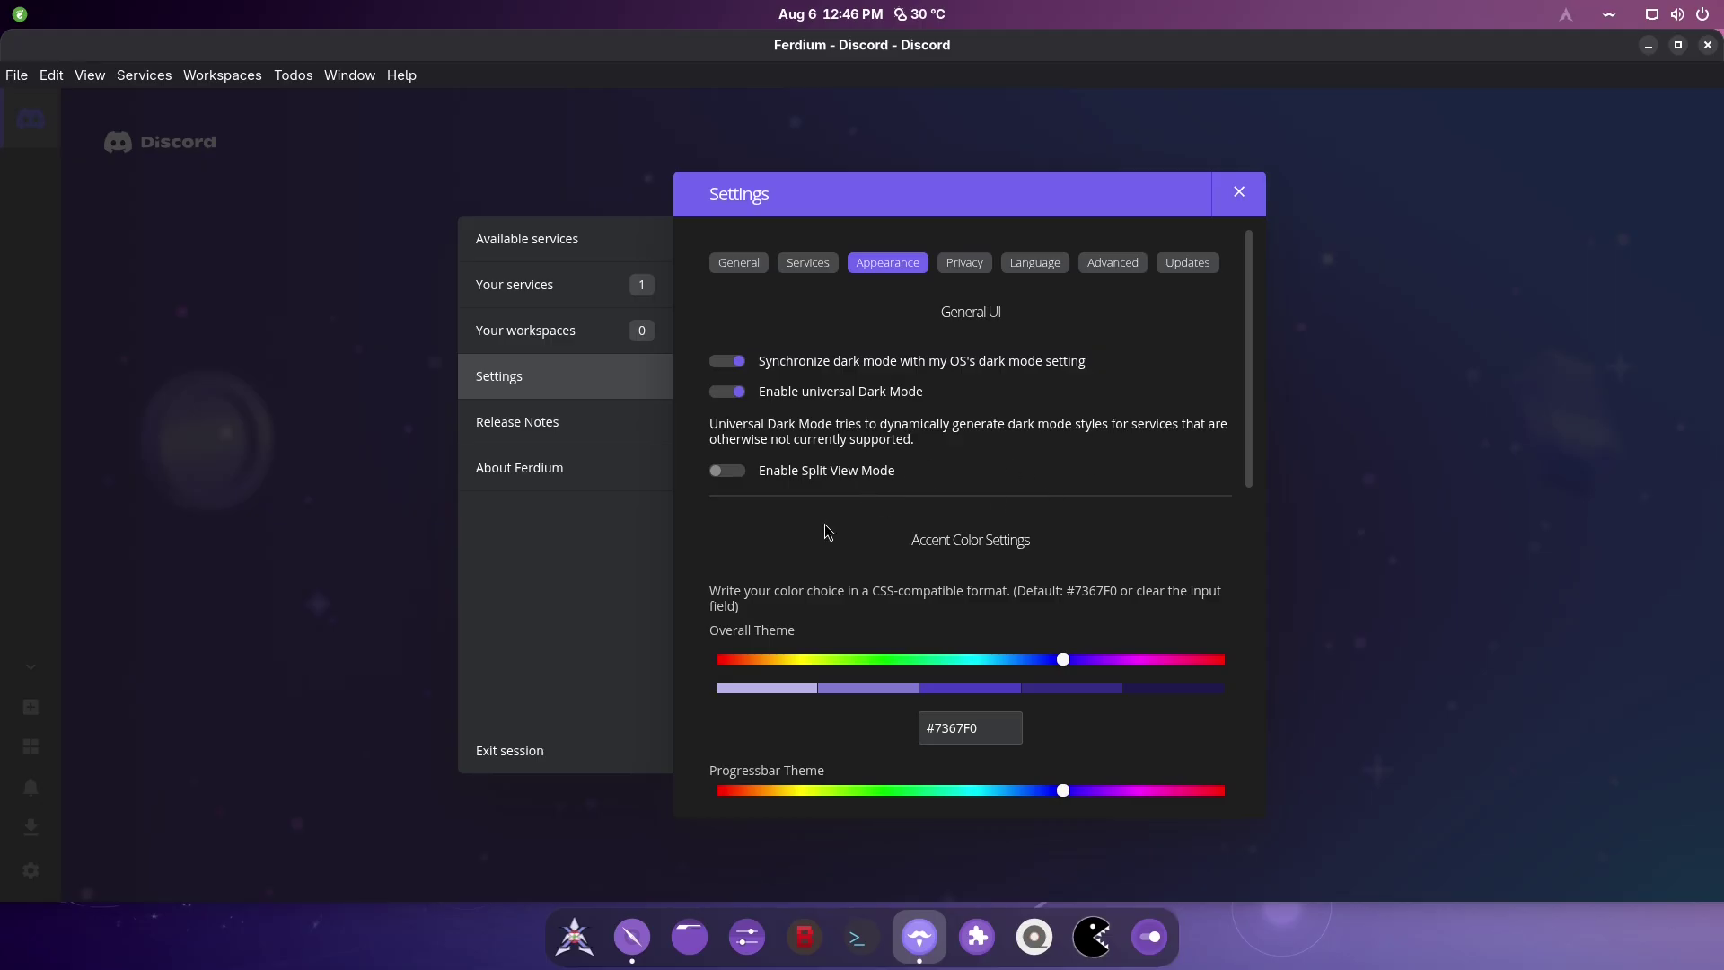
click(729, 476)
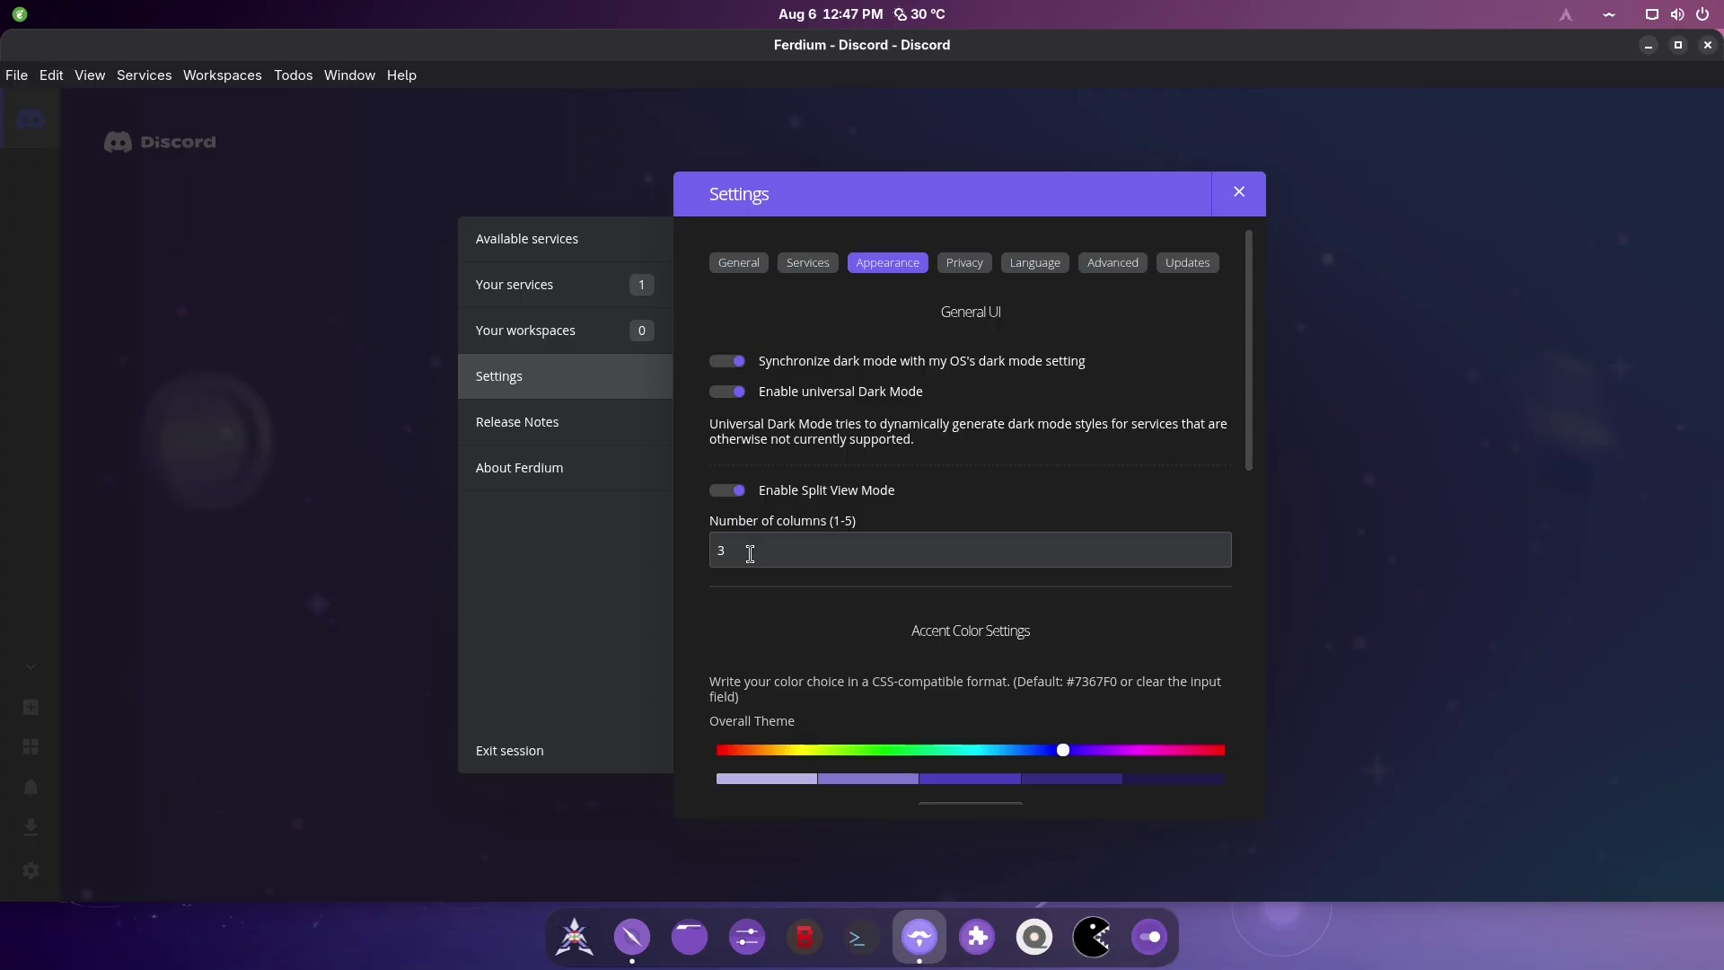
- Change the sidebar to horizontal style with a slim width and its service icons located in the center
scroll(772, 511, down, 5)
click(813, 384)
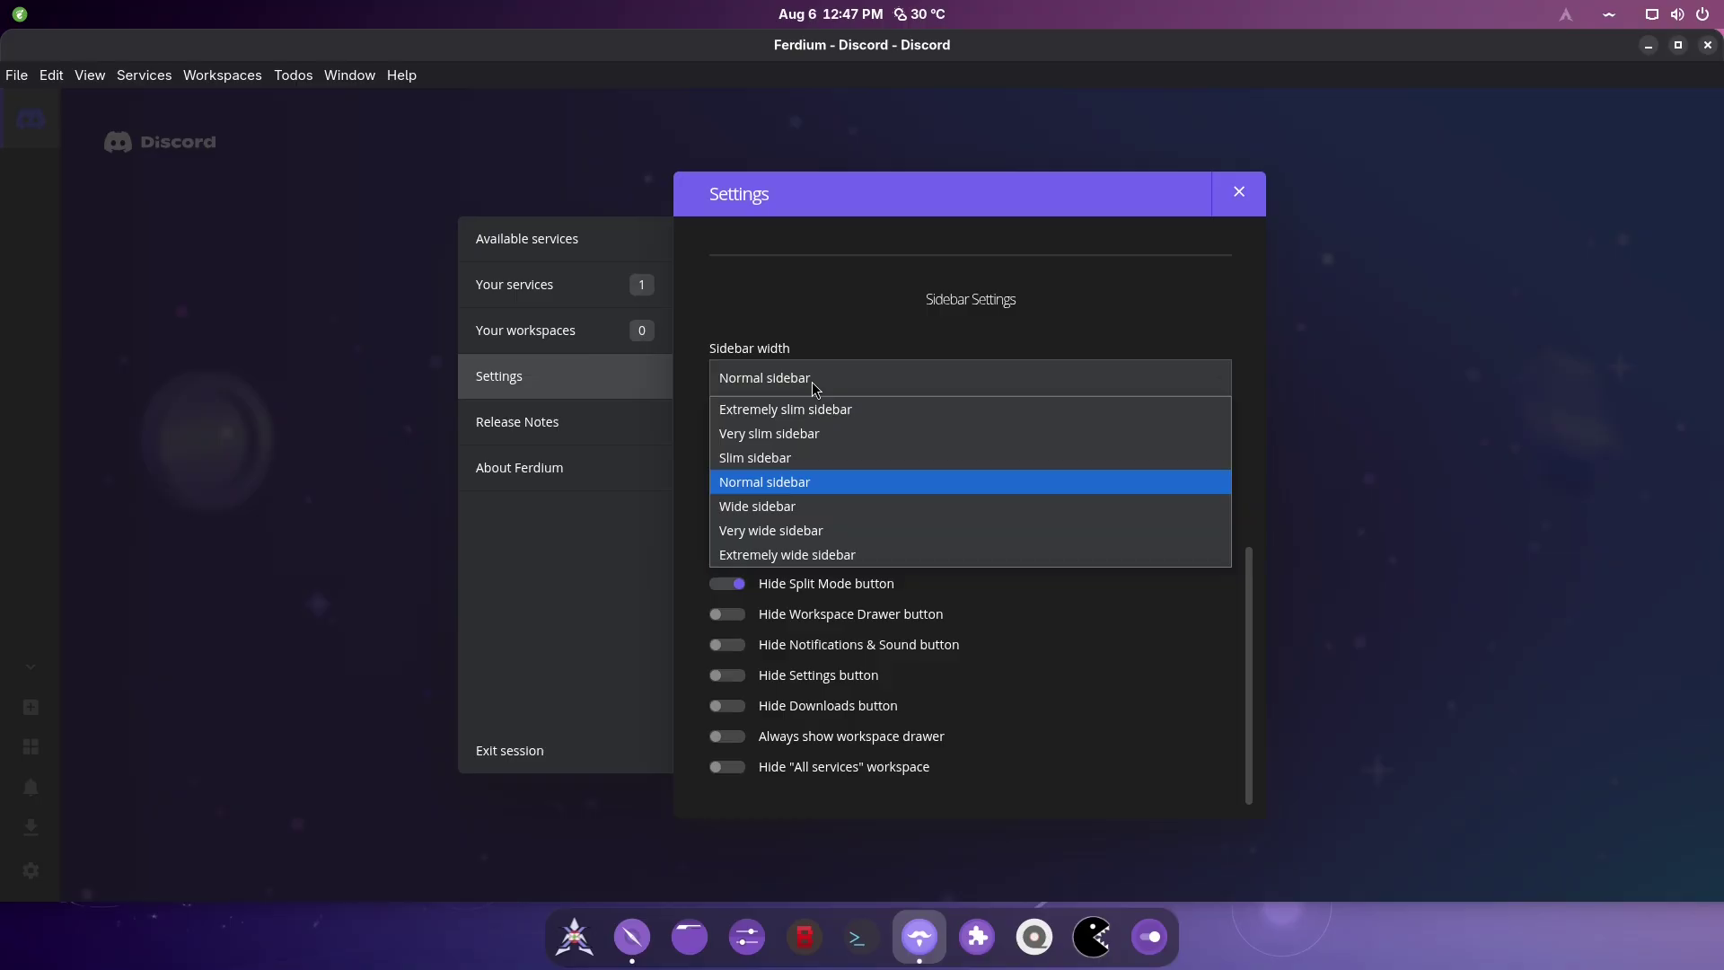
click(805, 481)
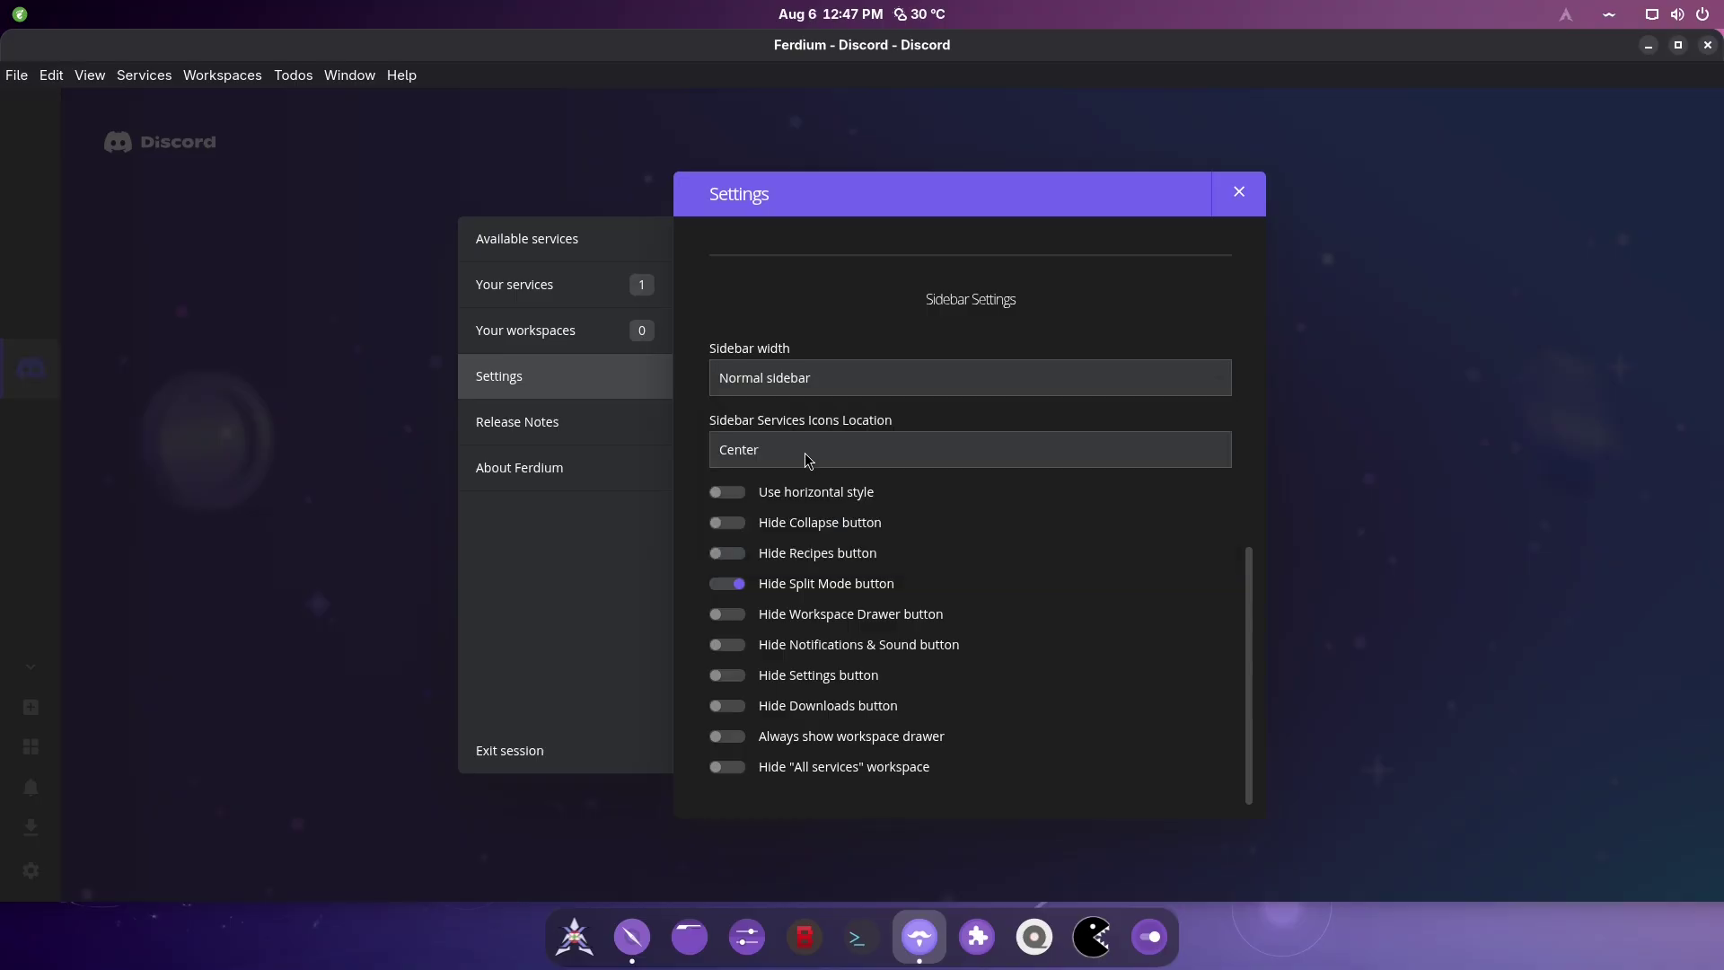
click(729, 492)
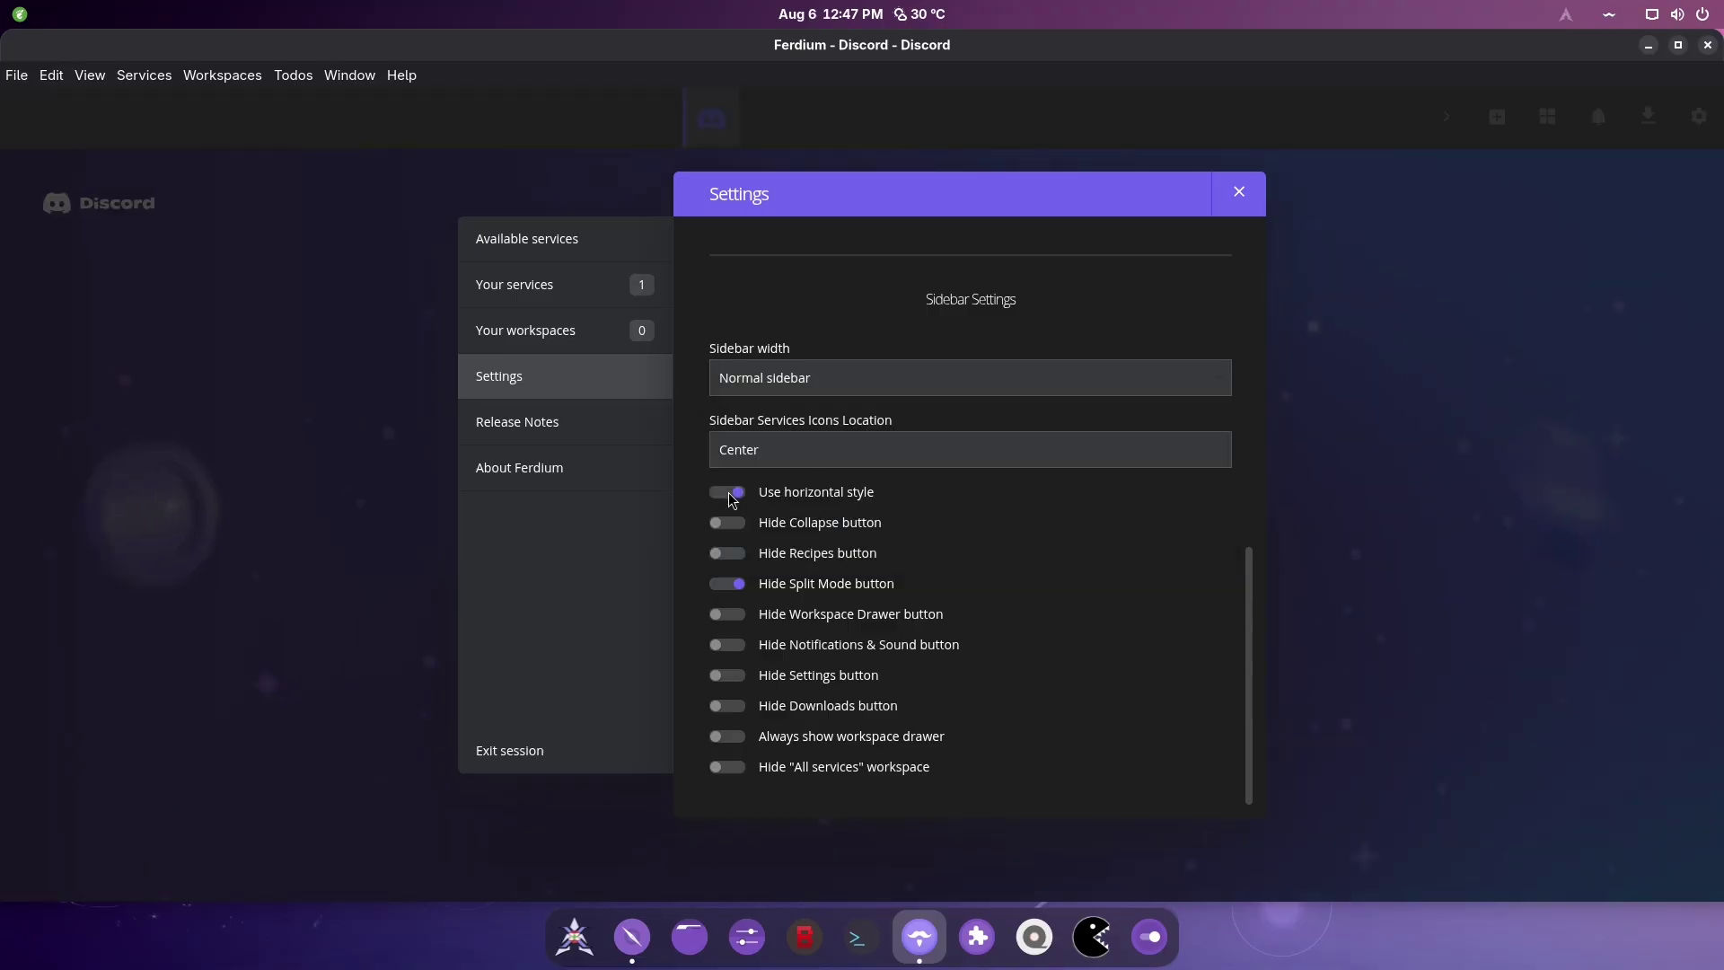
click(853, 379)
click(848, 456)
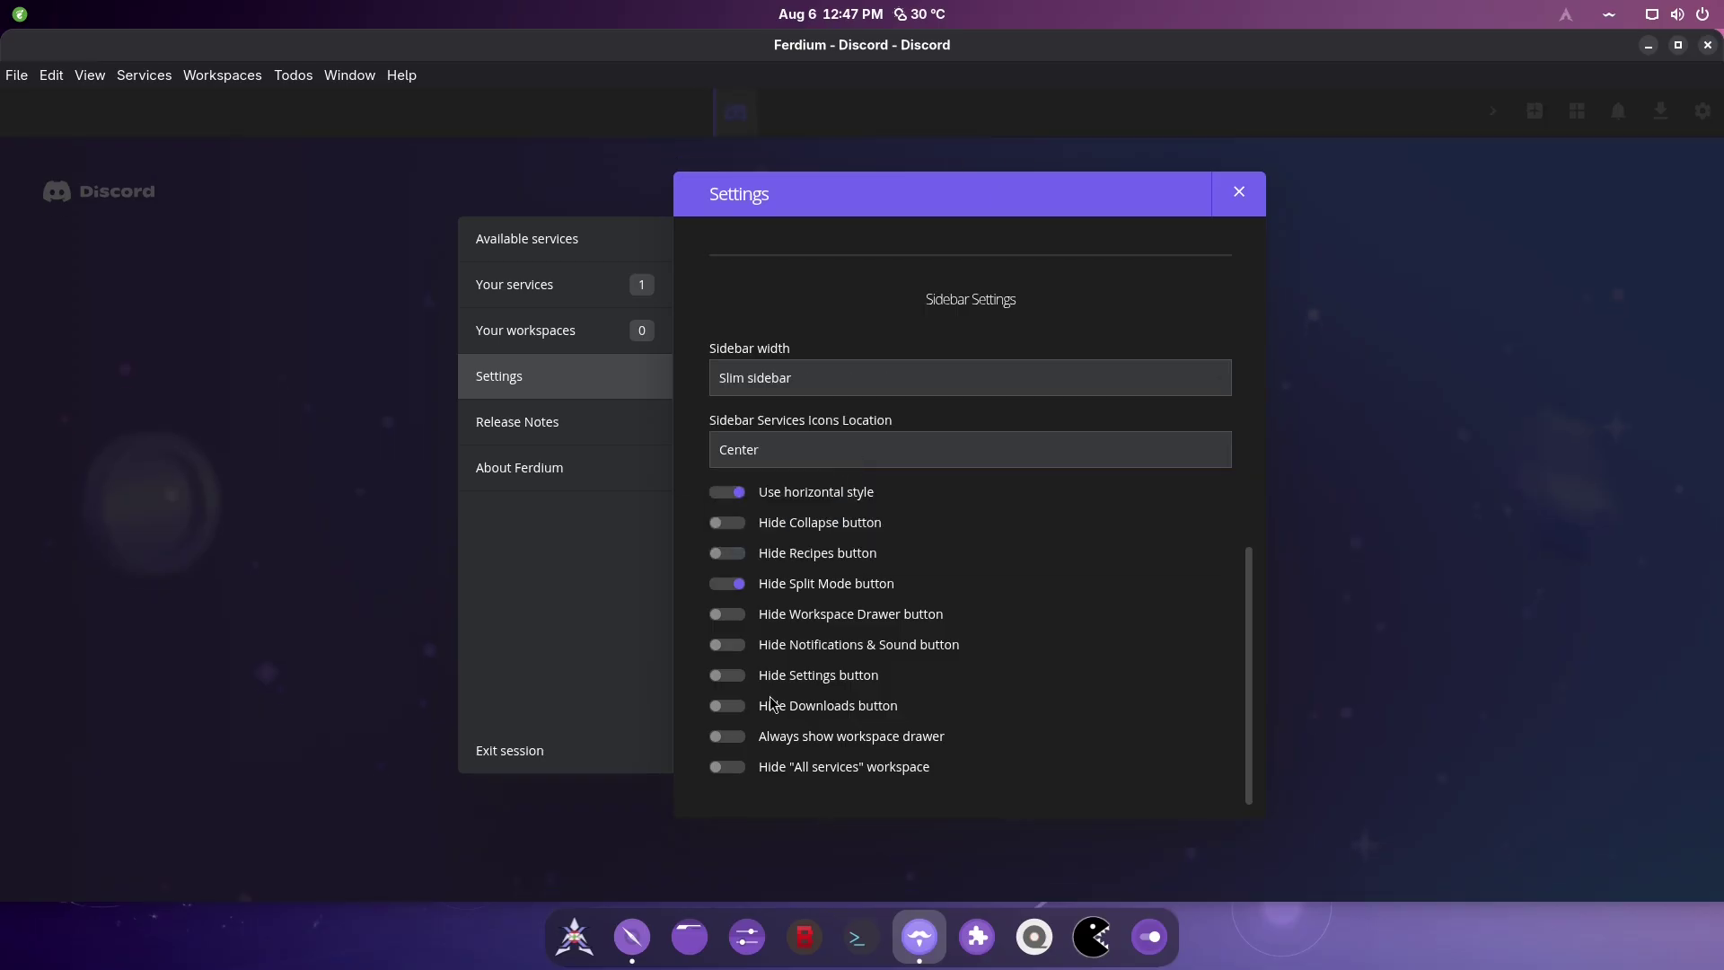
- Open the Privacy settings and choose "Do not expose public or local IPs" as the WebRTC IP Handling Policy
scroll(1221, 633, up, 8)
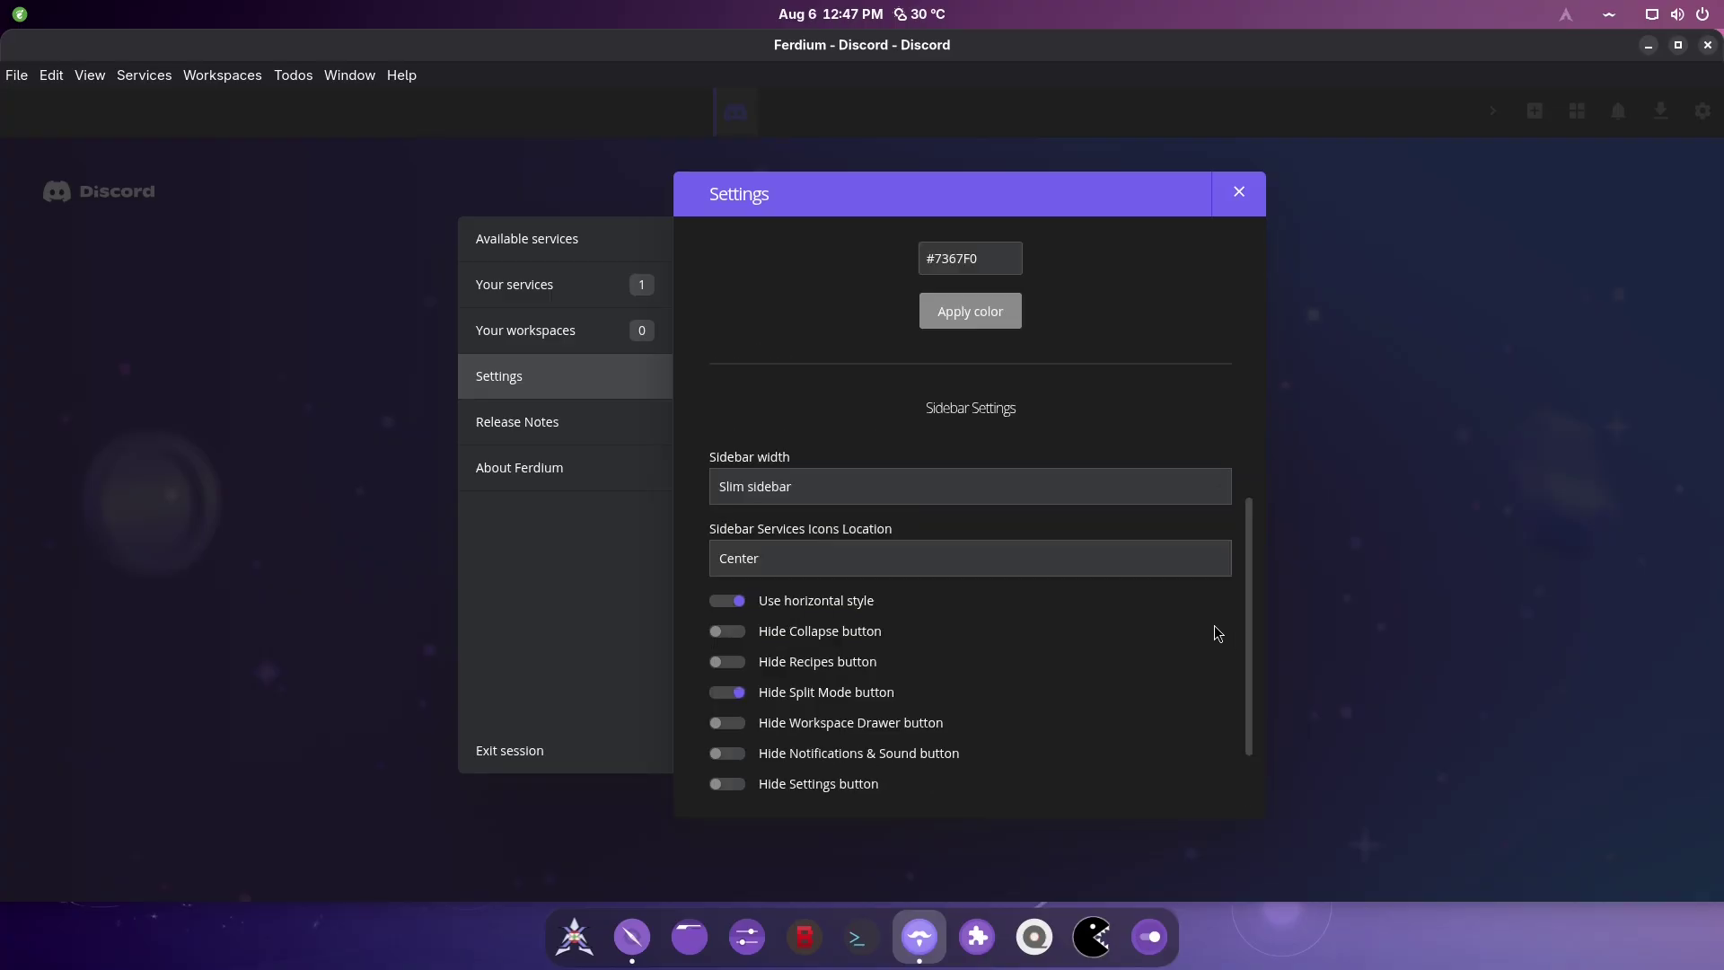
scroll(1217, 633, down, 5)
scroll(1217, 633, up, 5)
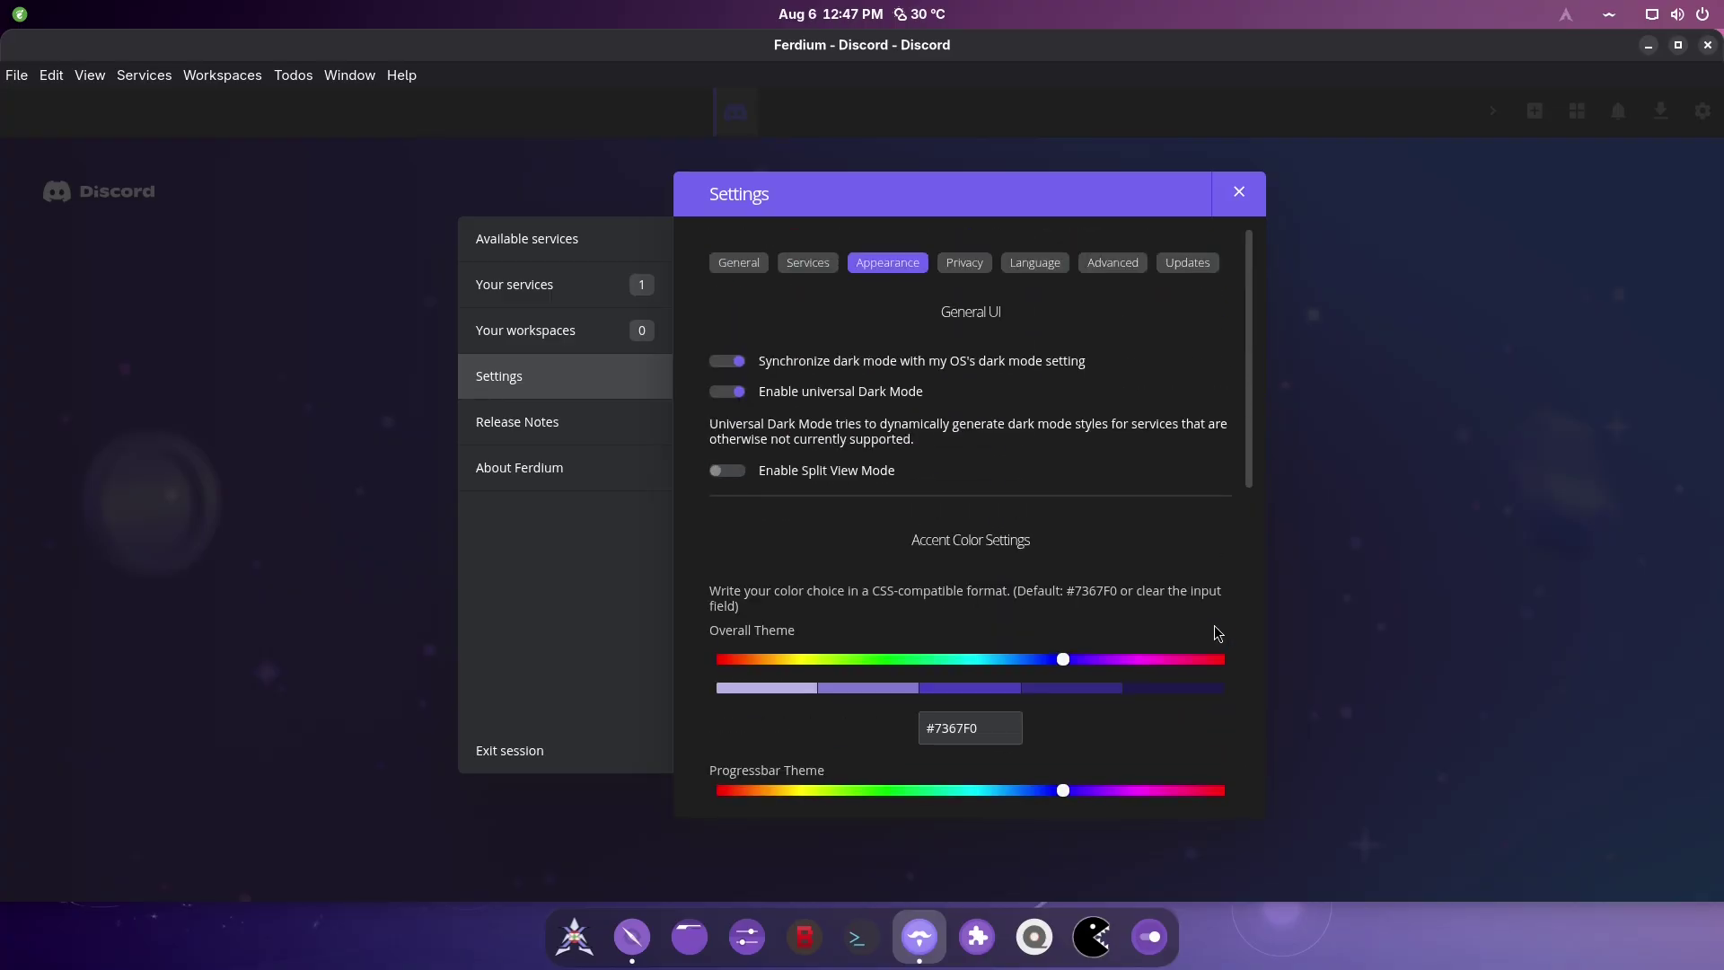
click(965, 266)
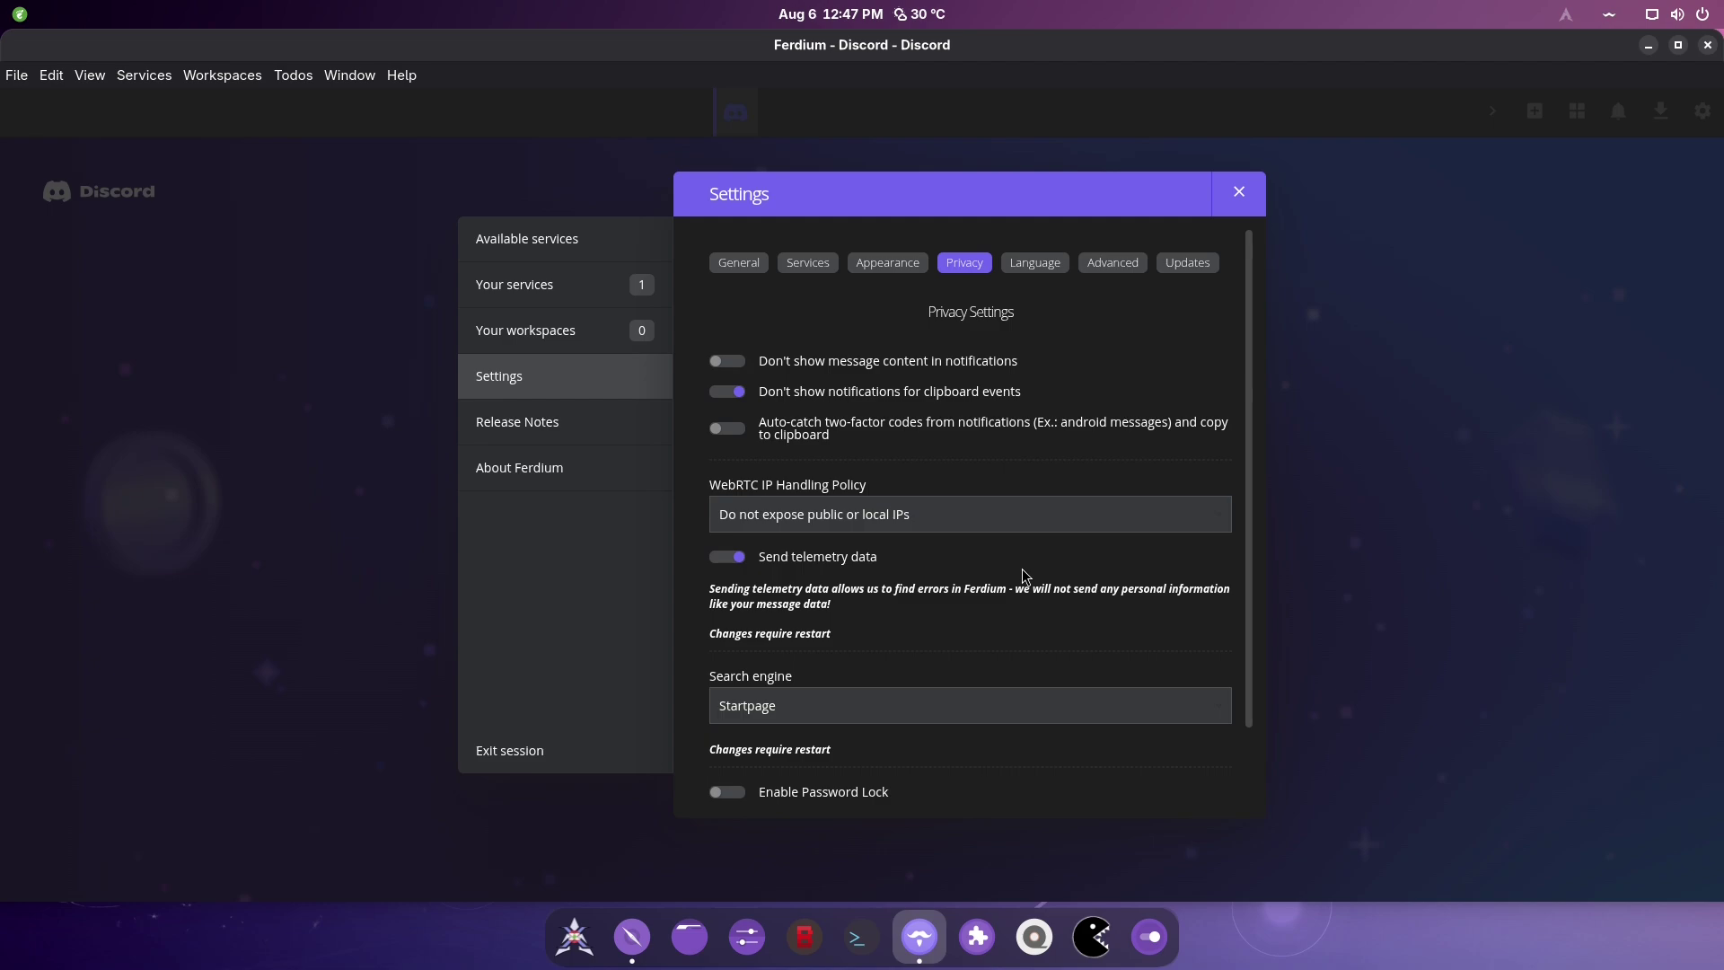
scroll(1061, 520, down, 1)
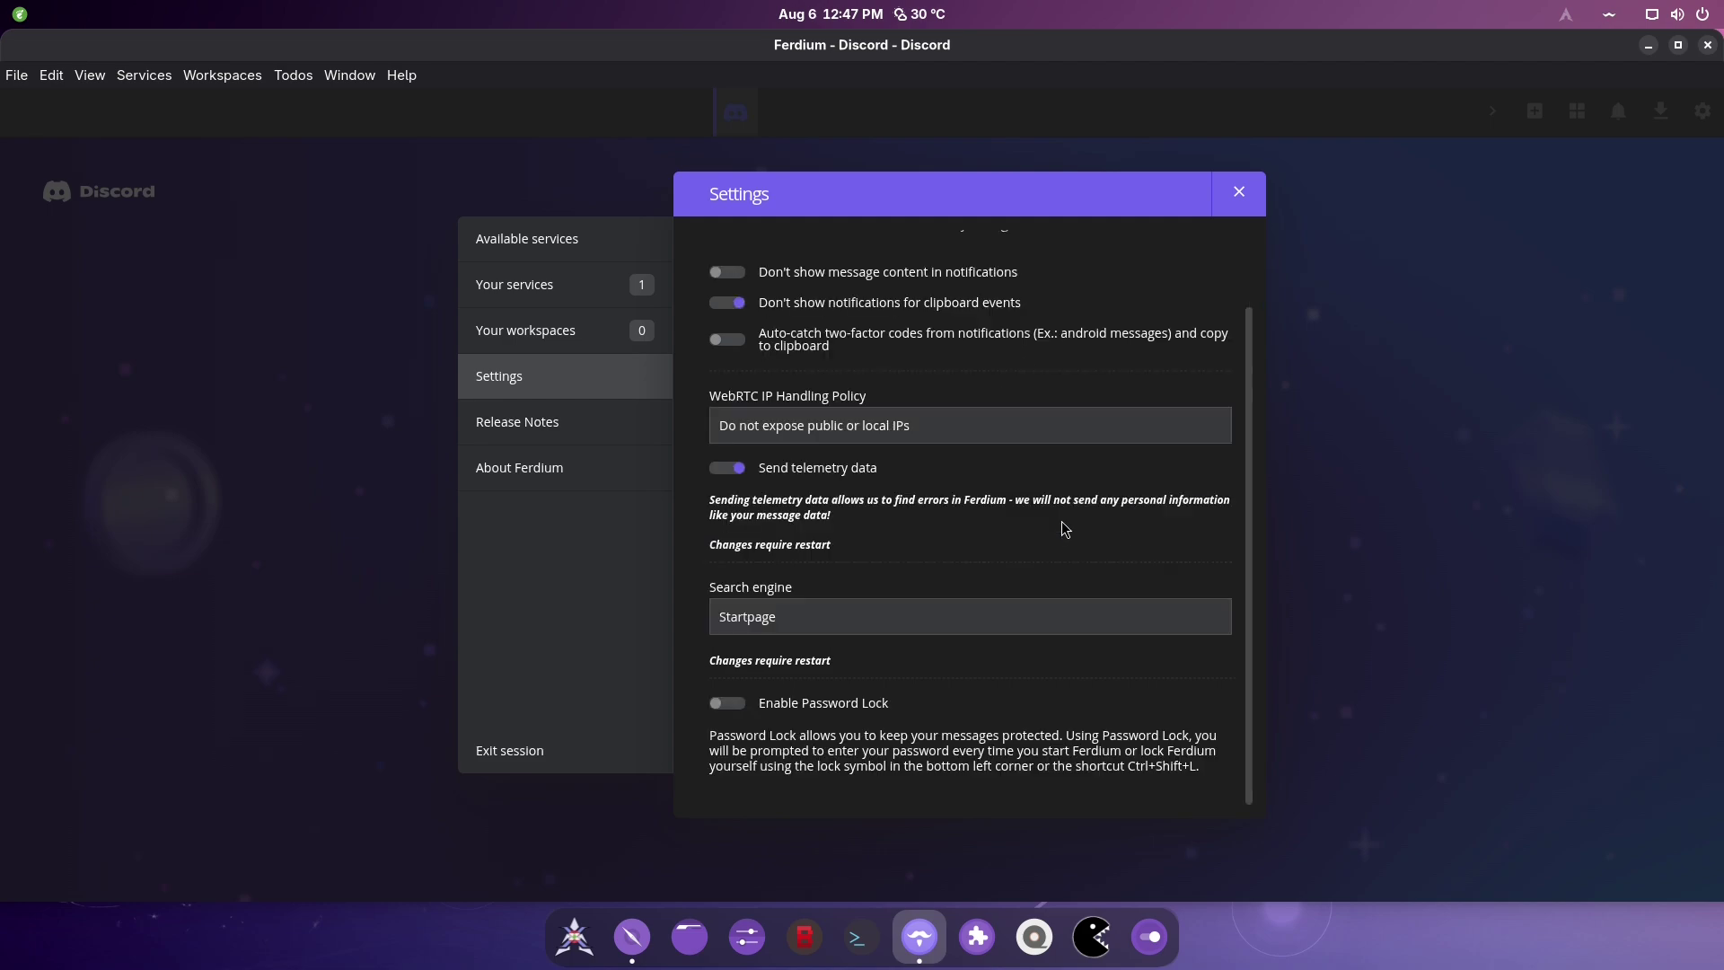
click(971, 432)
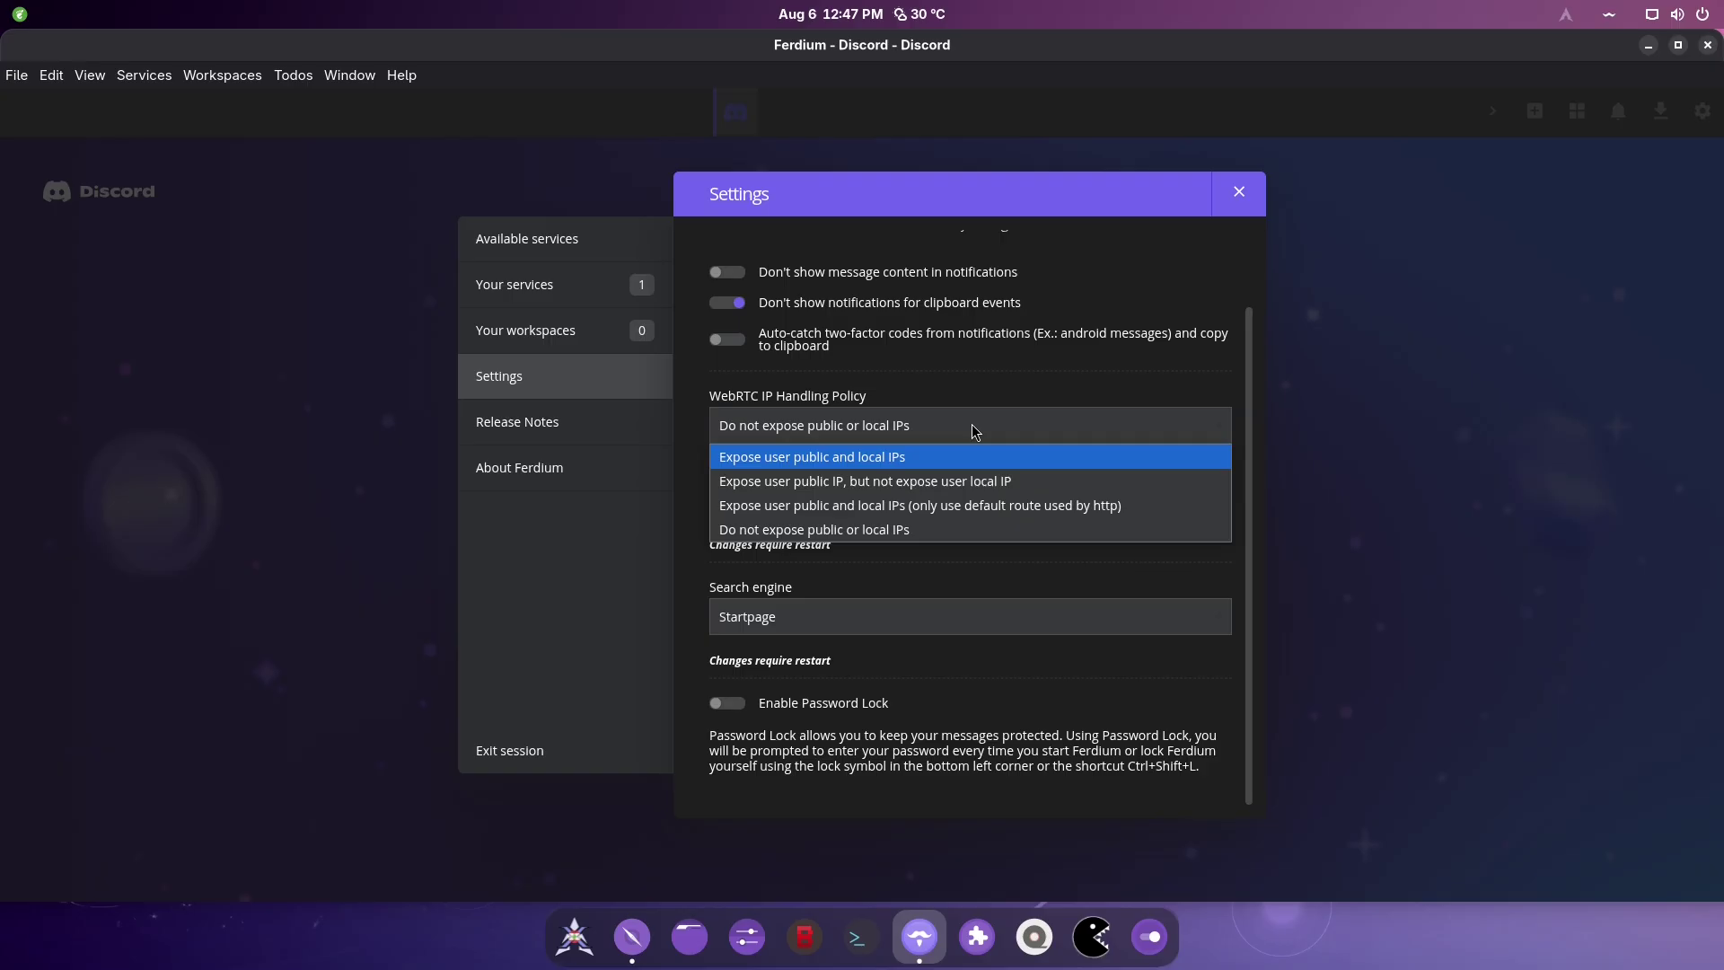
click(957, 531)
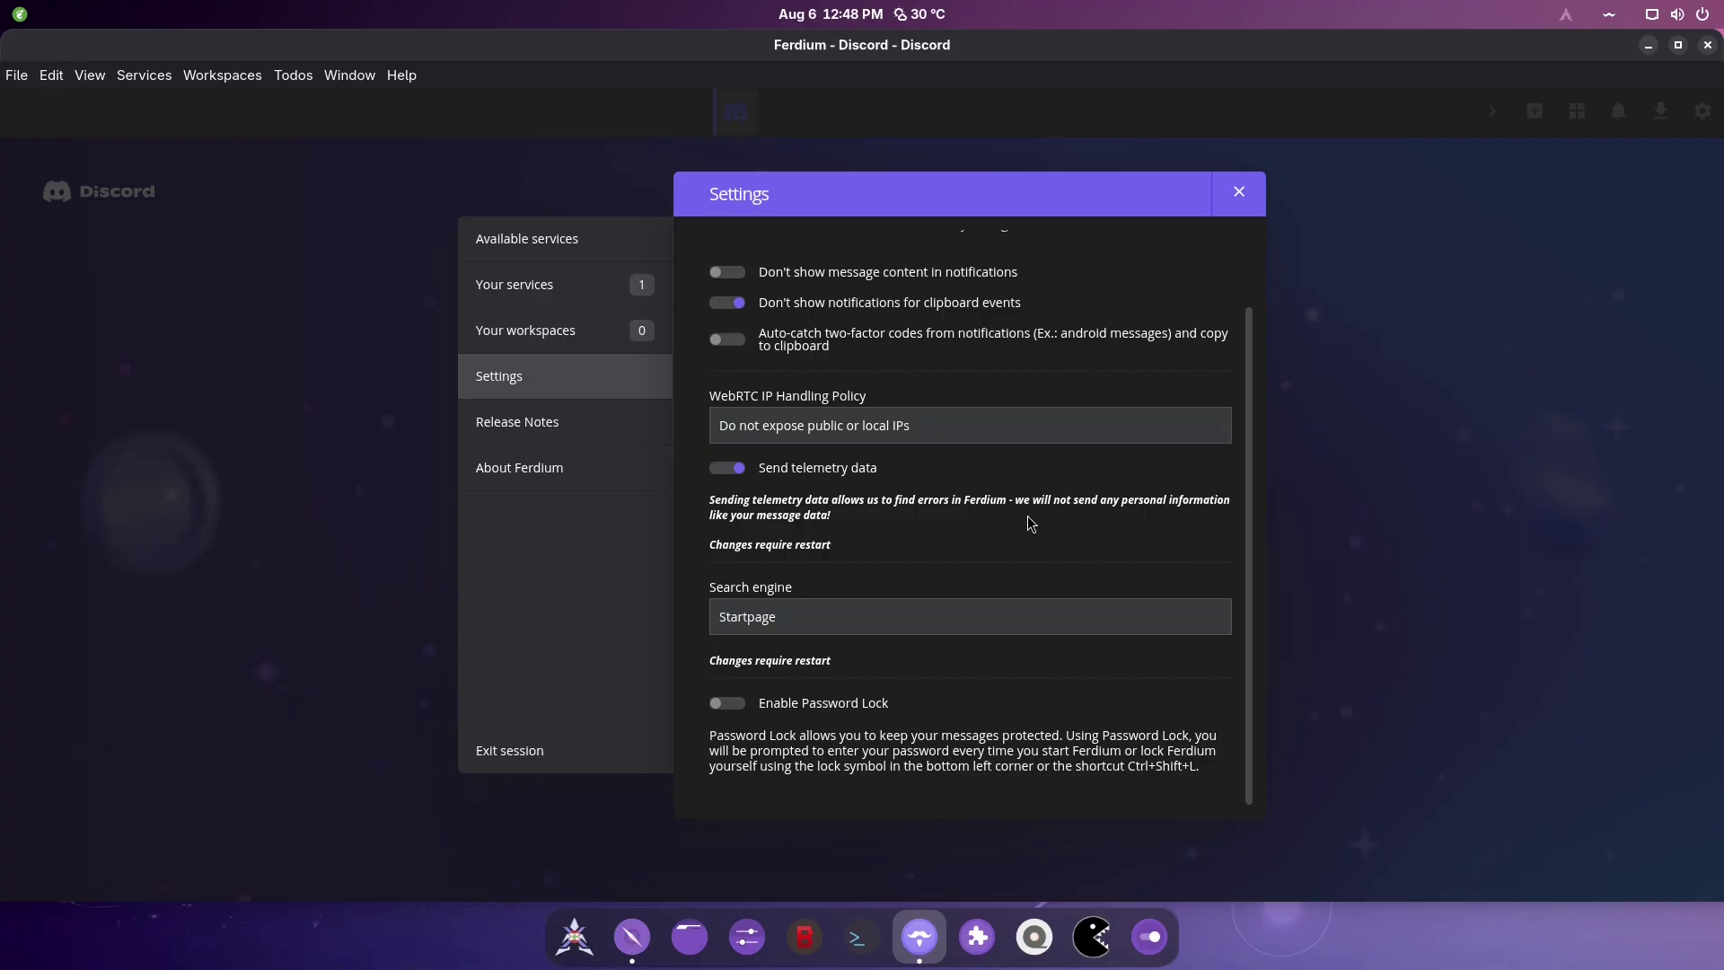
- Set the search engine to DuckDuckGo and postpone the application restart
click(952, 615)
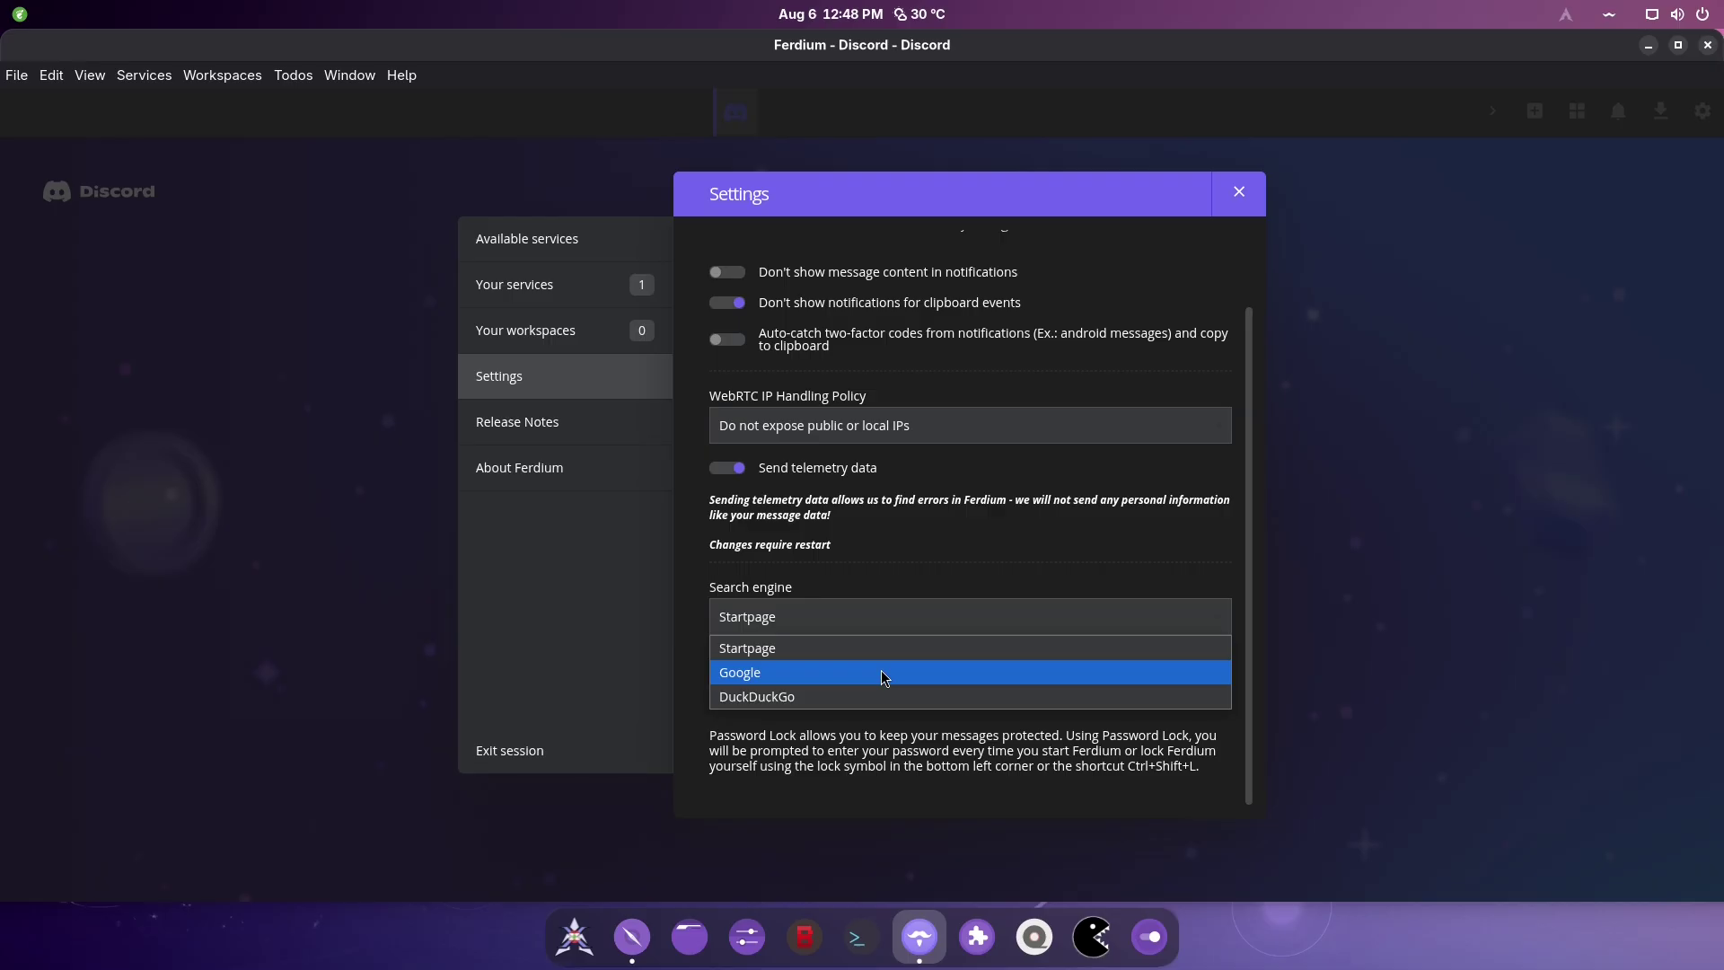
click(877, 696)
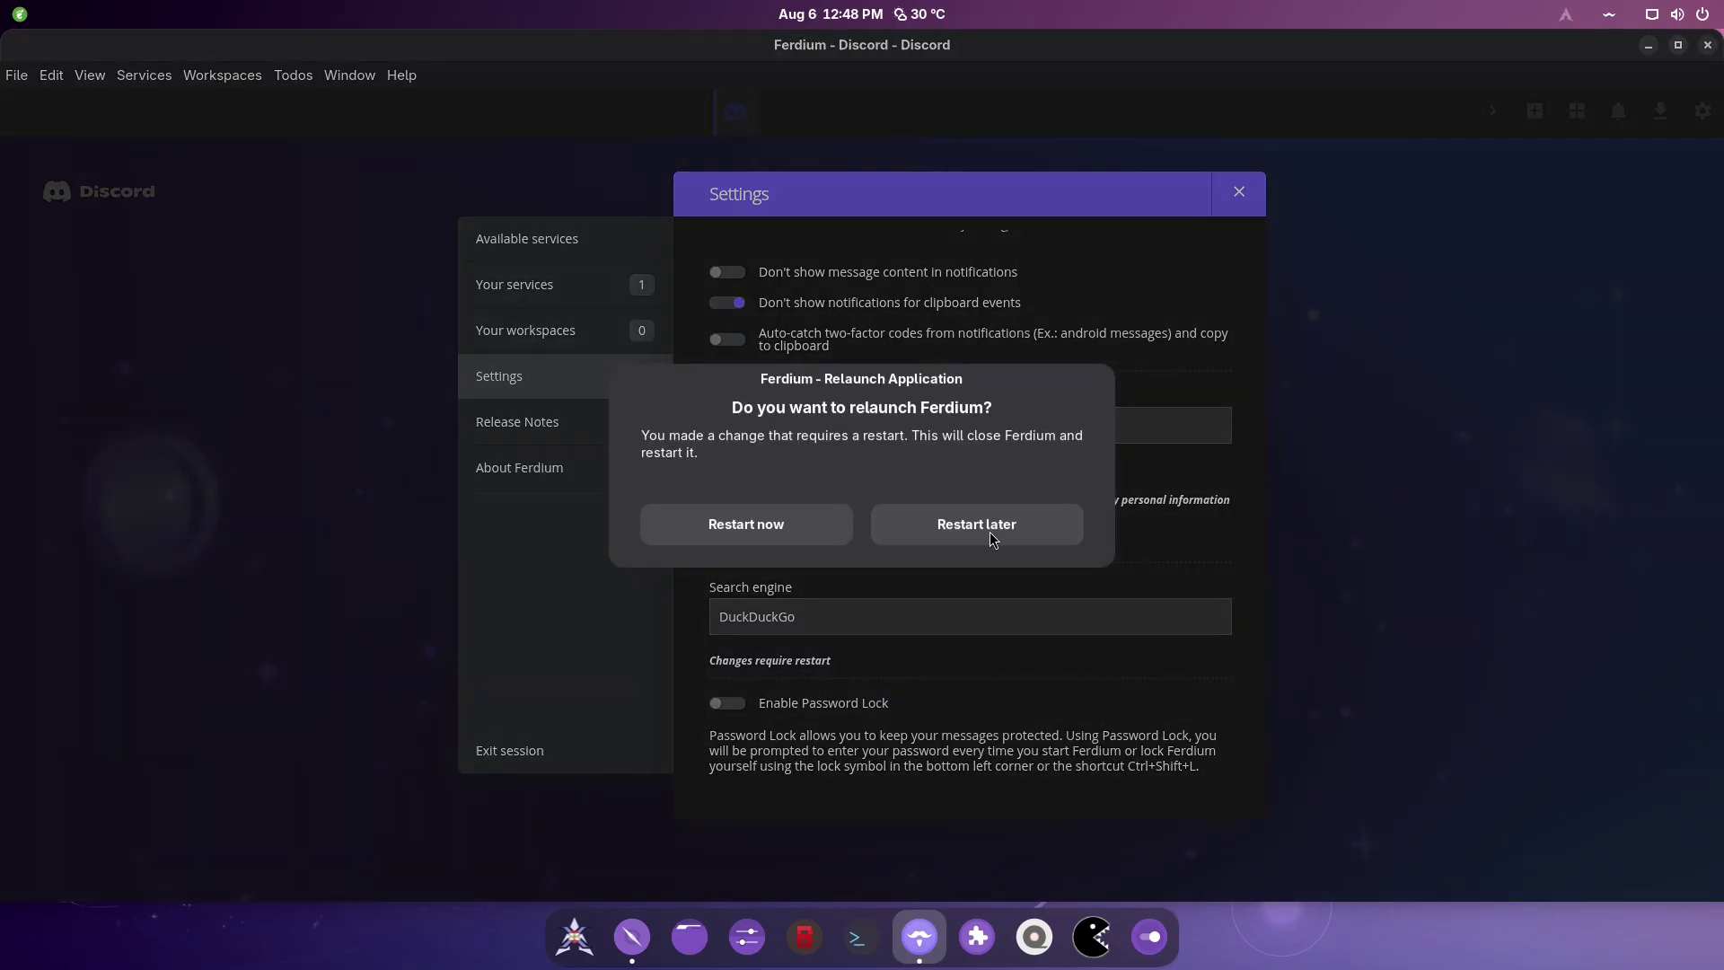
click(907, 531)
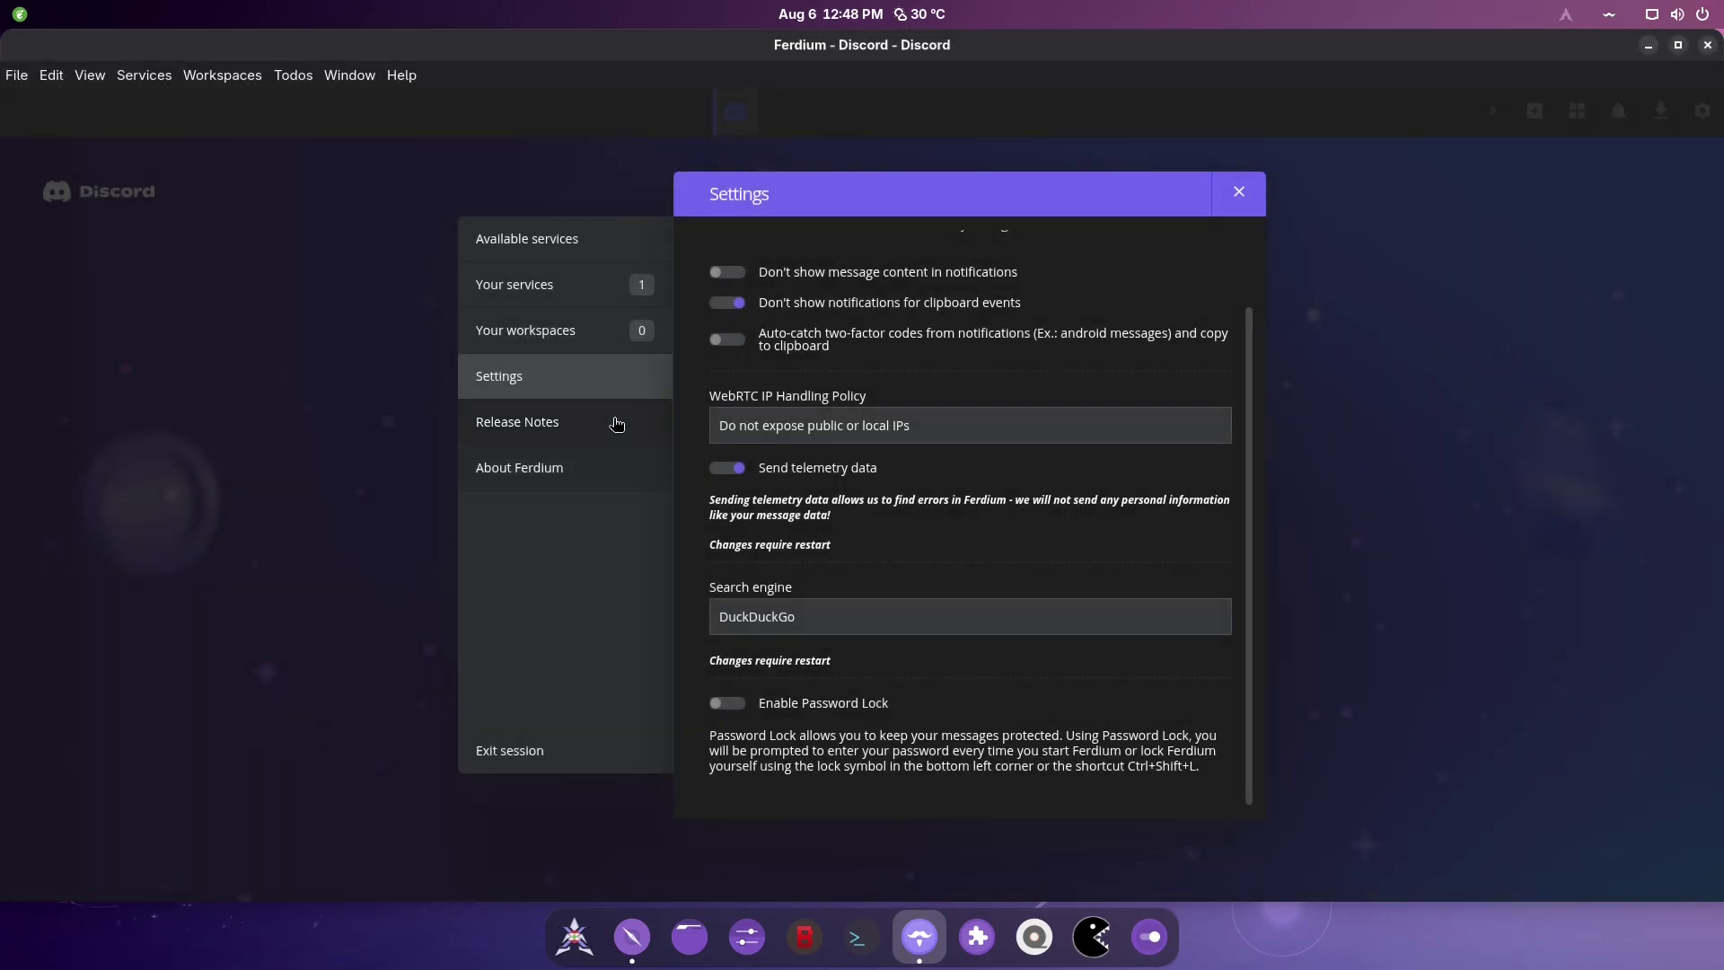
- View the lists of added services and workspaces, and close the settings
click(538, 292)
click(550, 349)
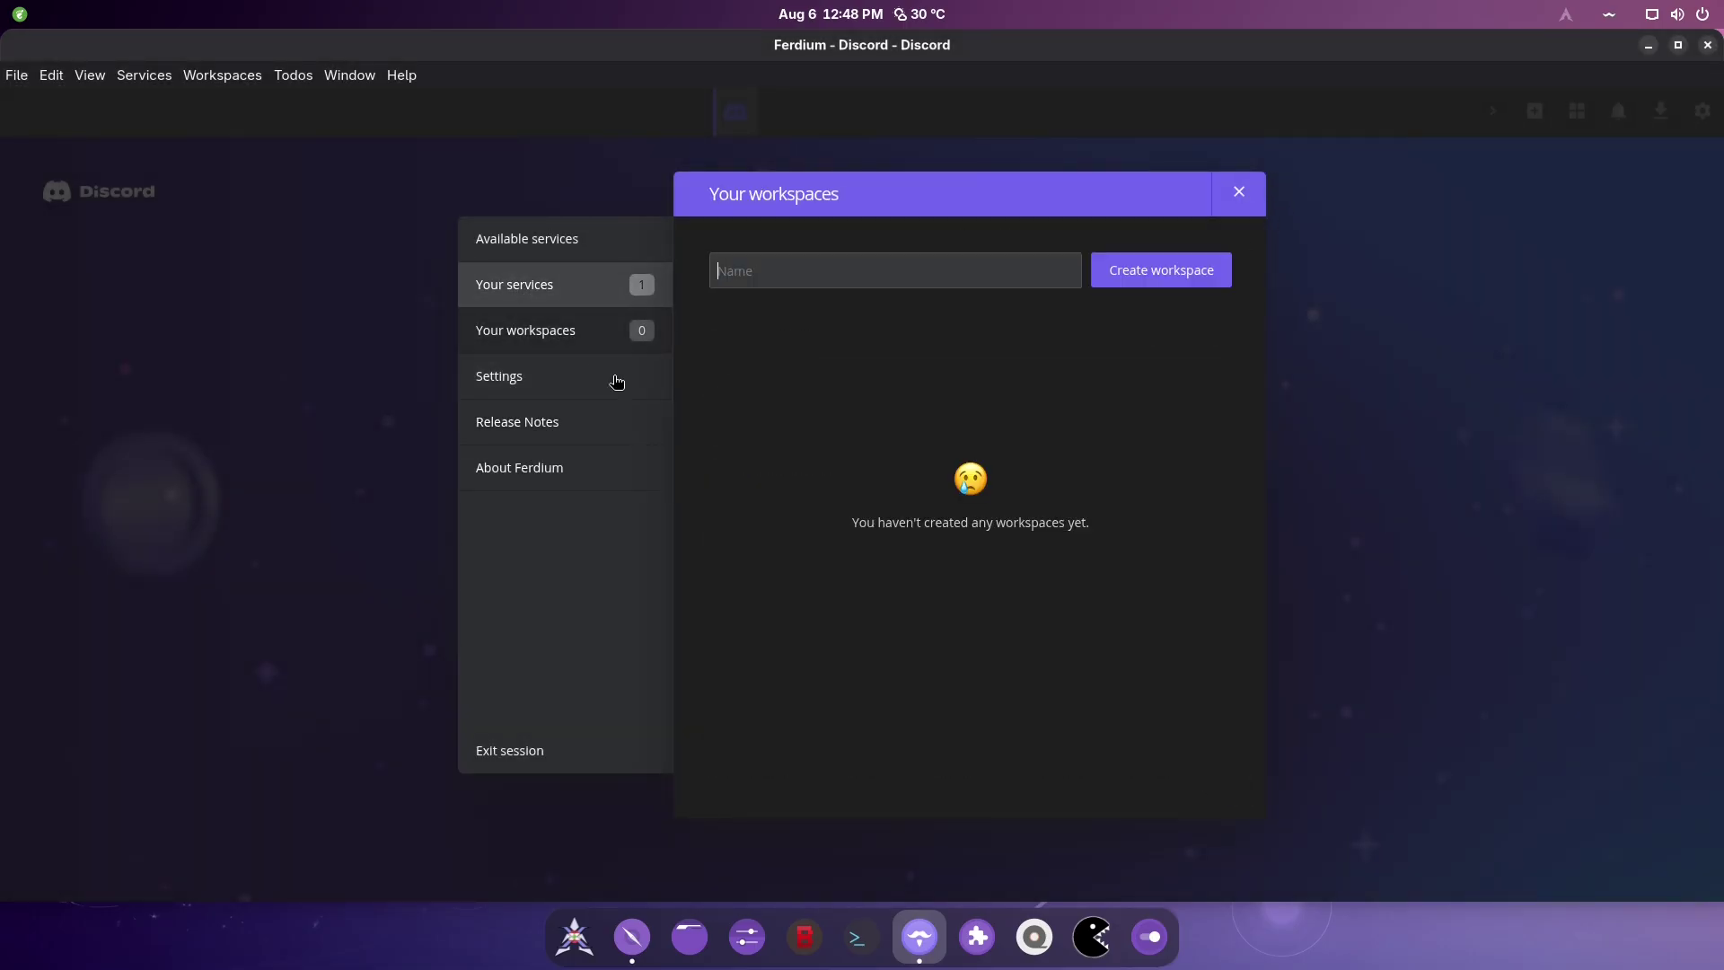
click(1239, 191)
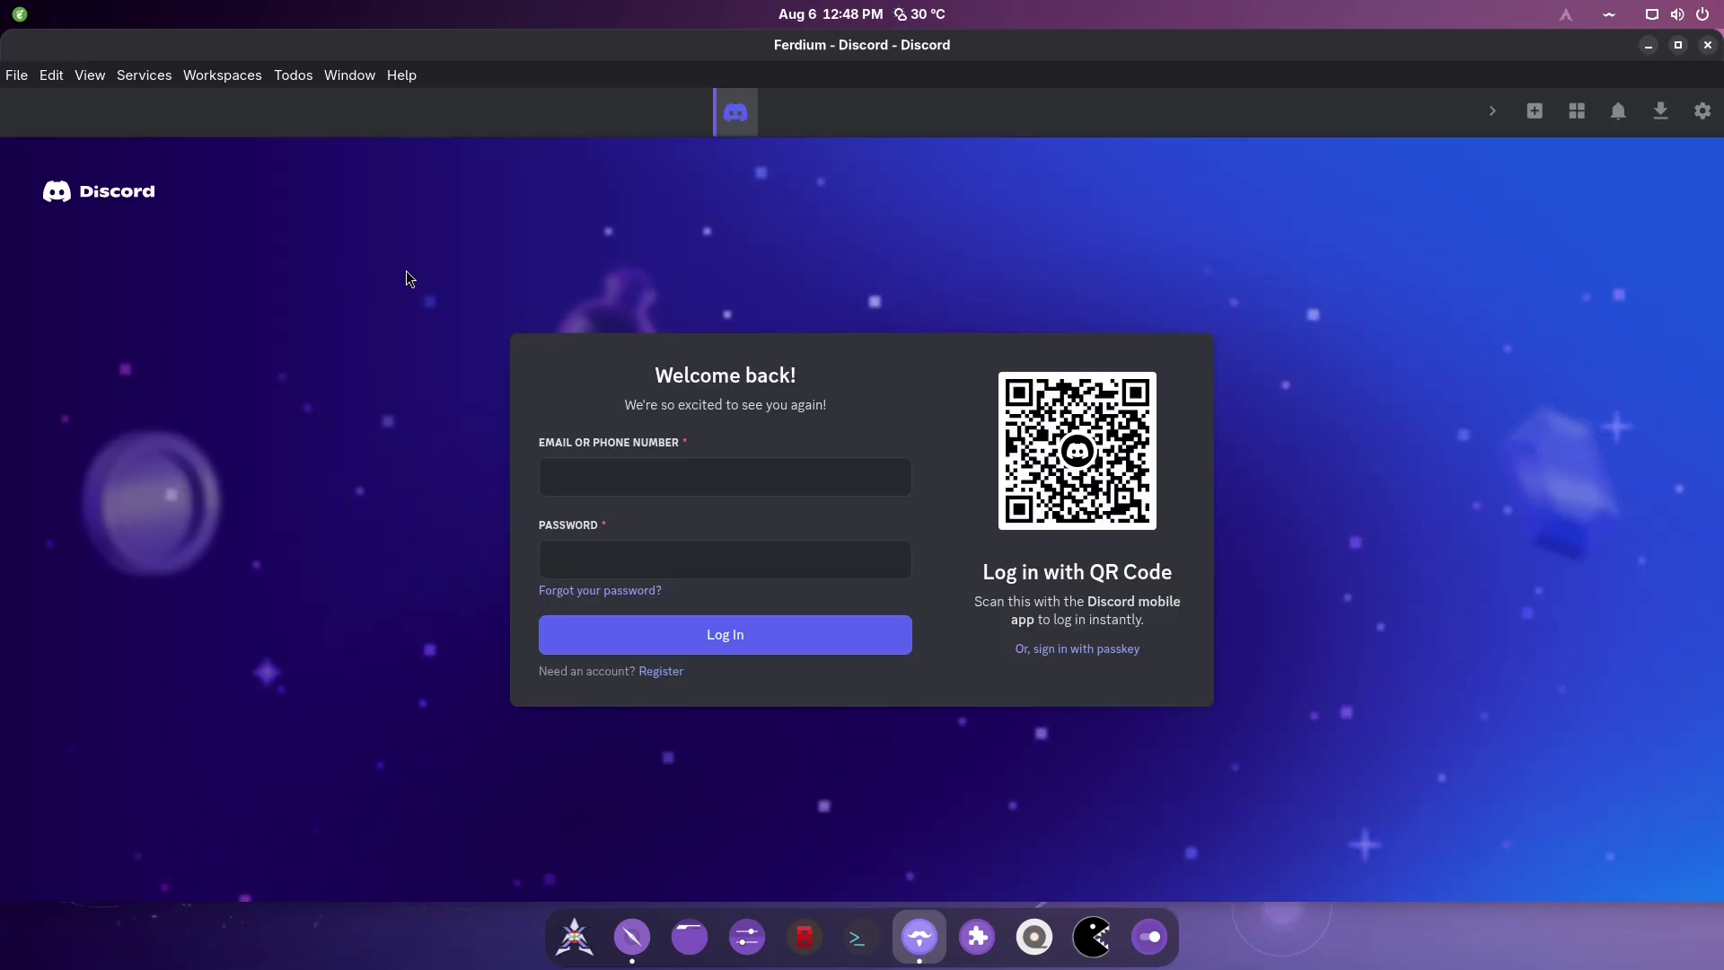
- Add Gmail as a new service with Dark Mode enabled
click(1535, 110)
click(1027, 415)
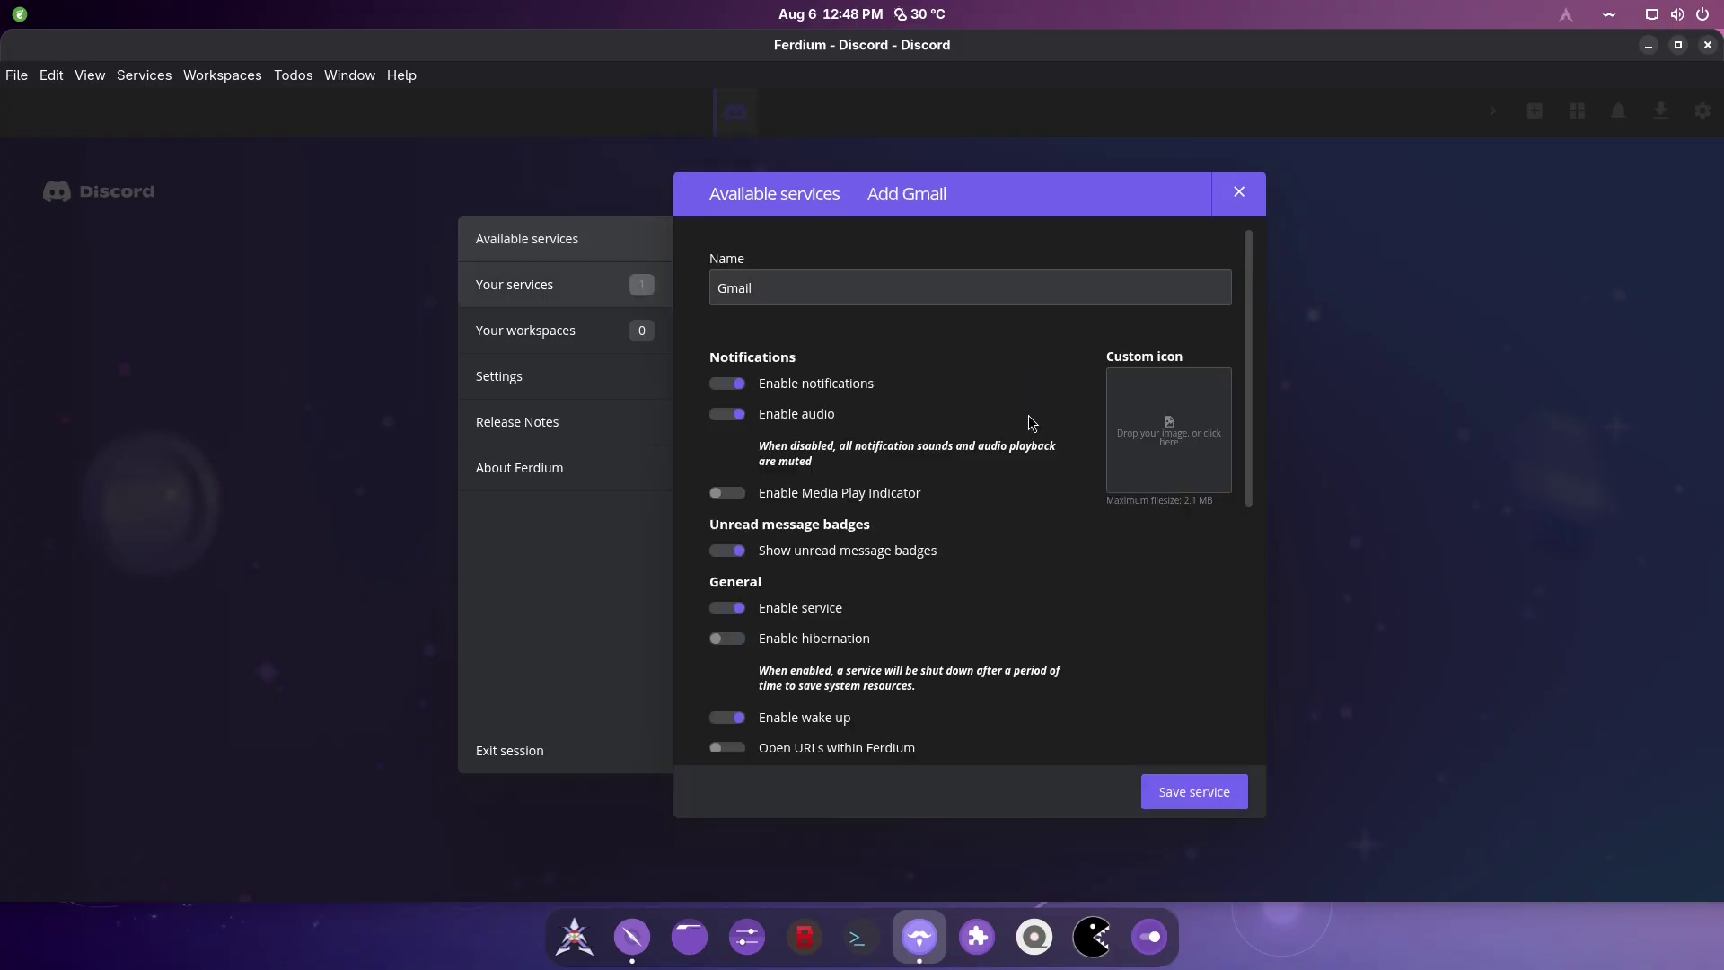
scroll(912, 580, down, 5)
scroll(808, 610, down, 2)
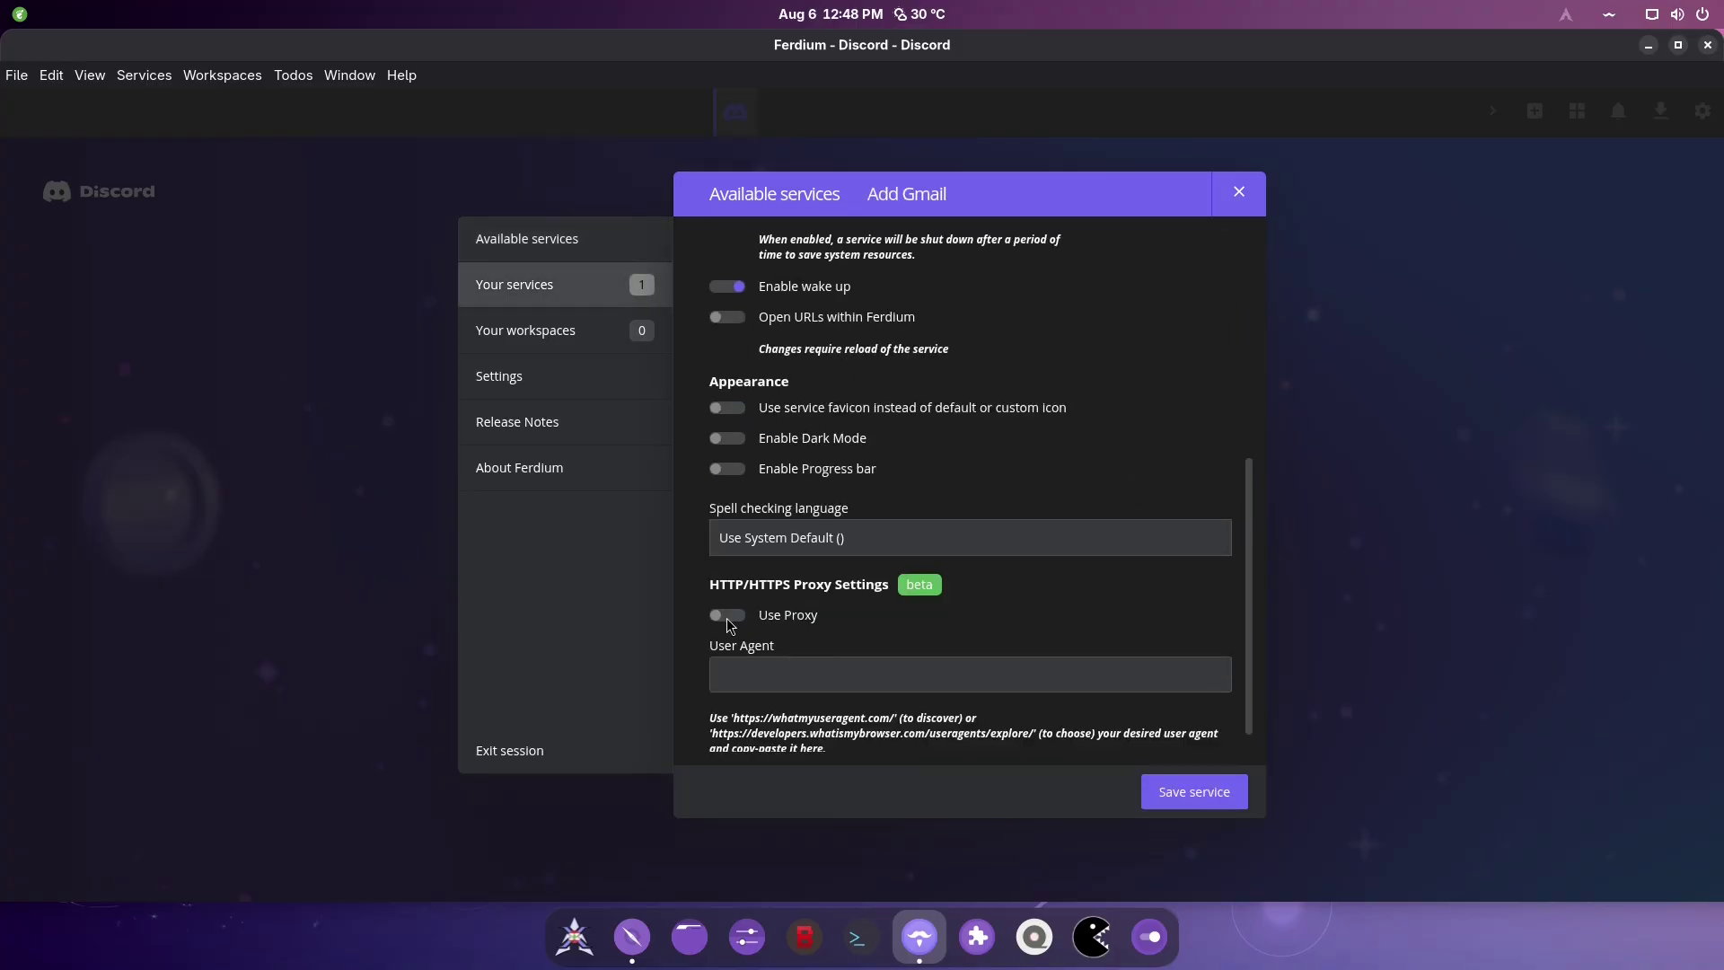
click(729, 407)
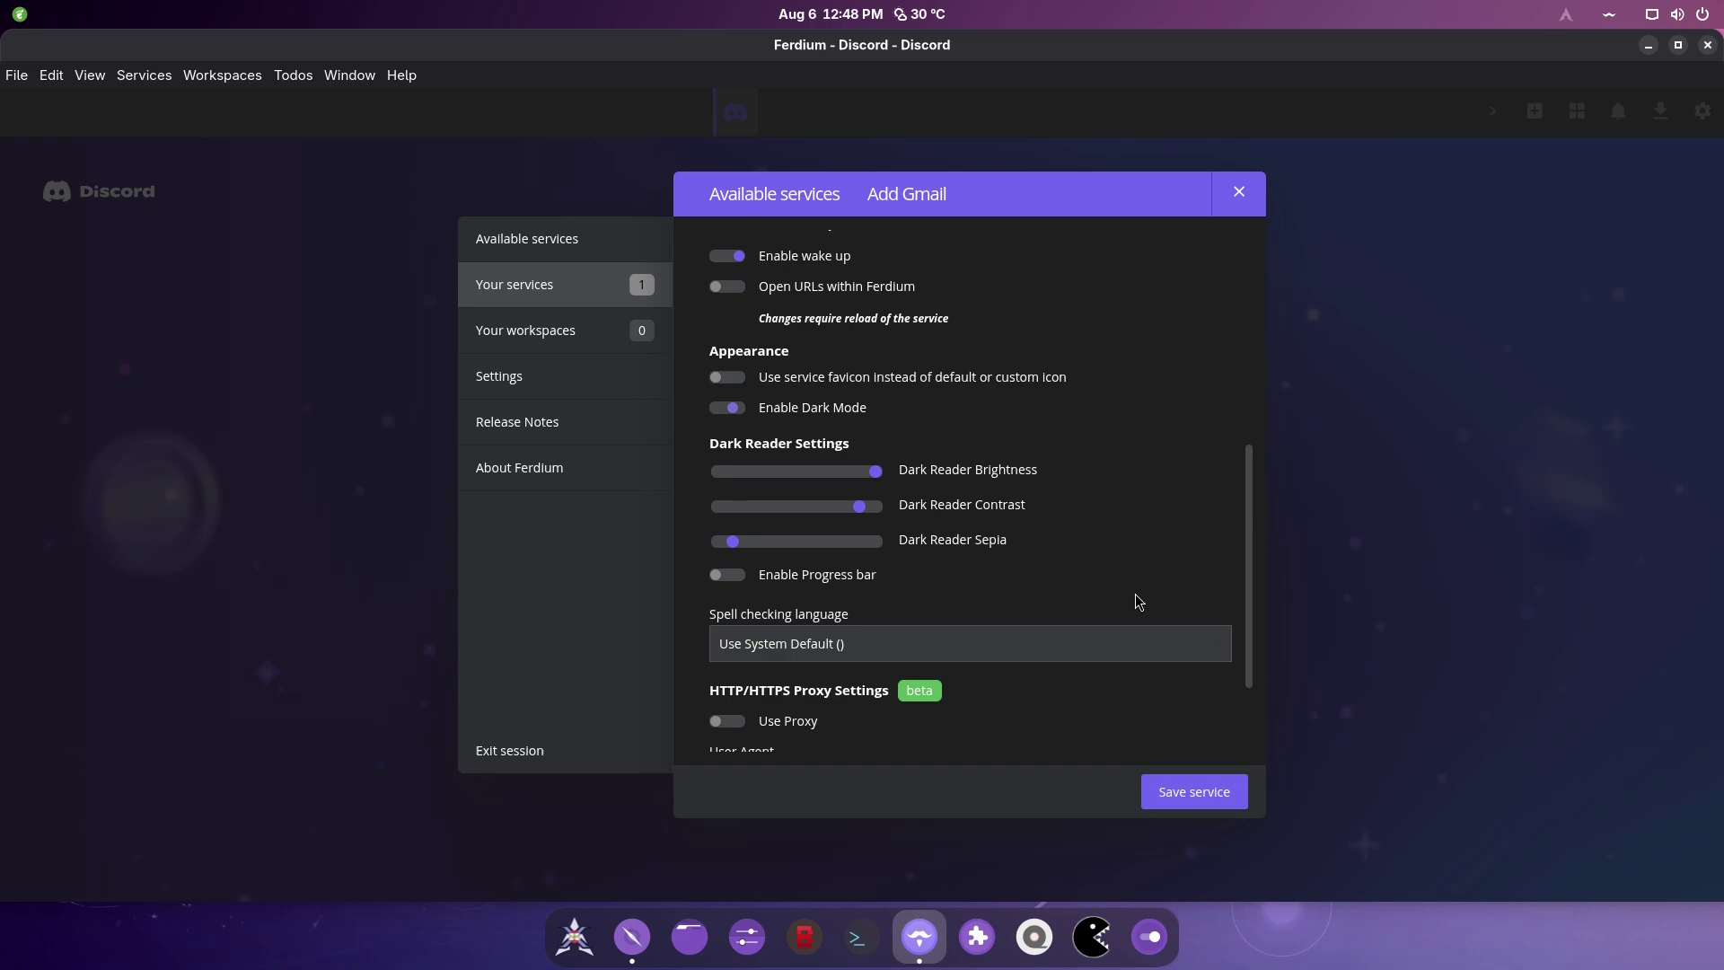
click(1176, 788)
key(Escape)
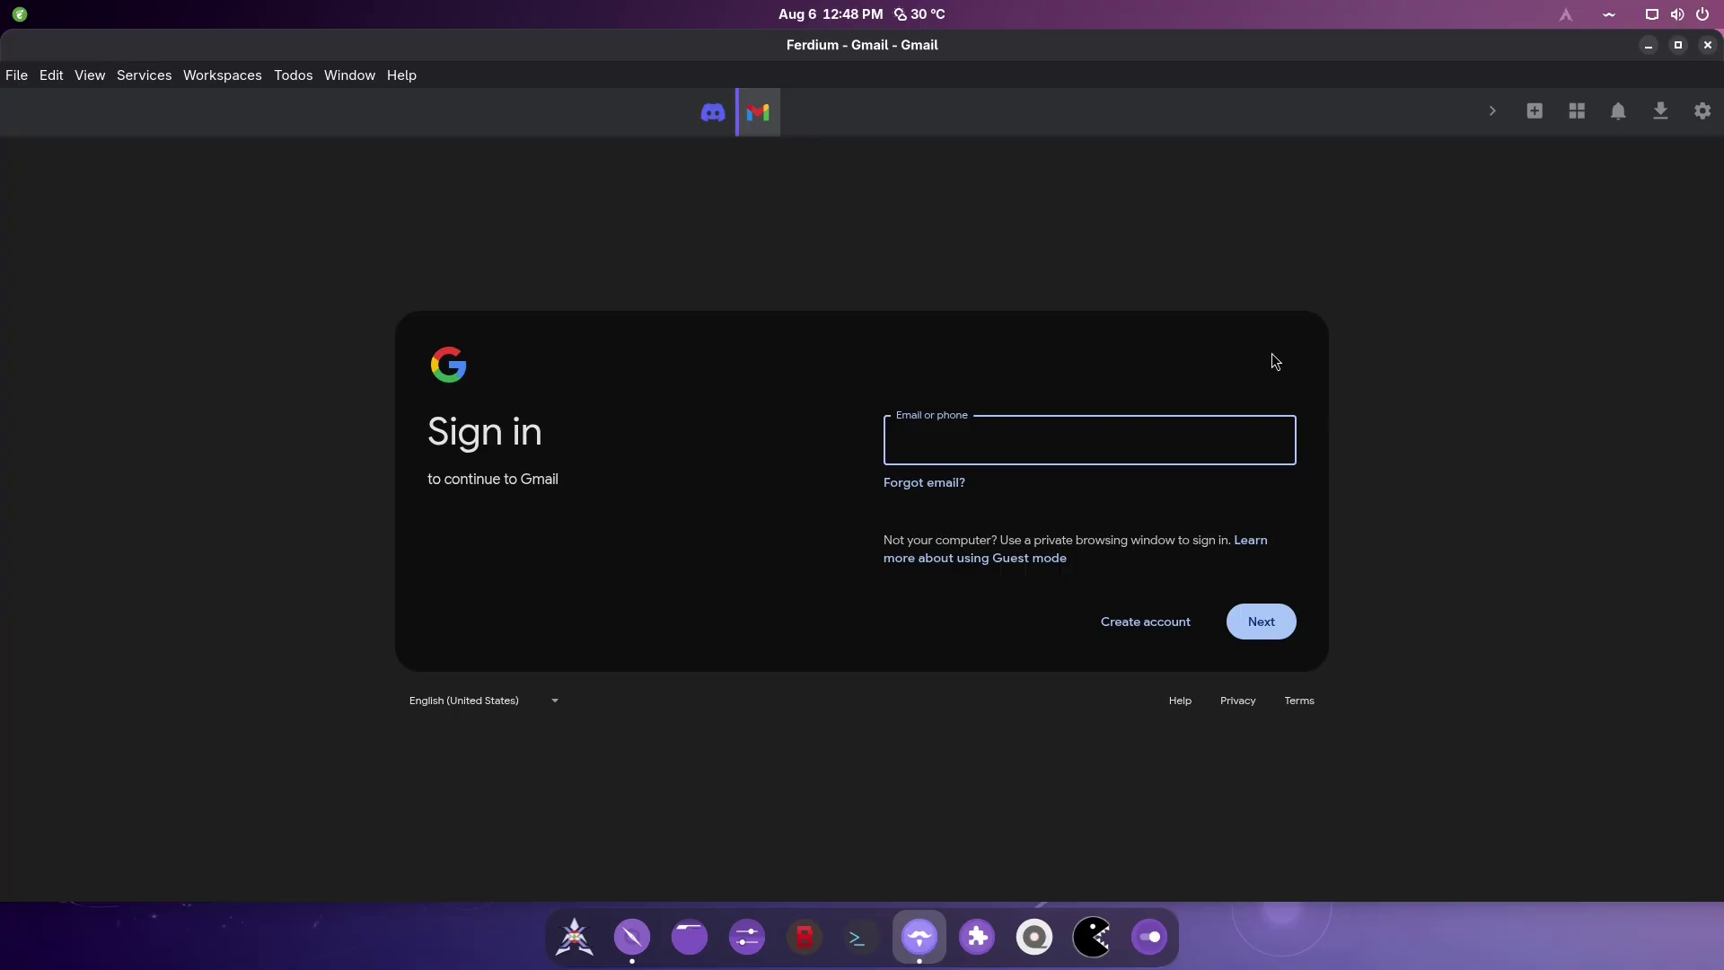
- Create a workspace named "work" that contains the Gmail service
click(1576, 114)
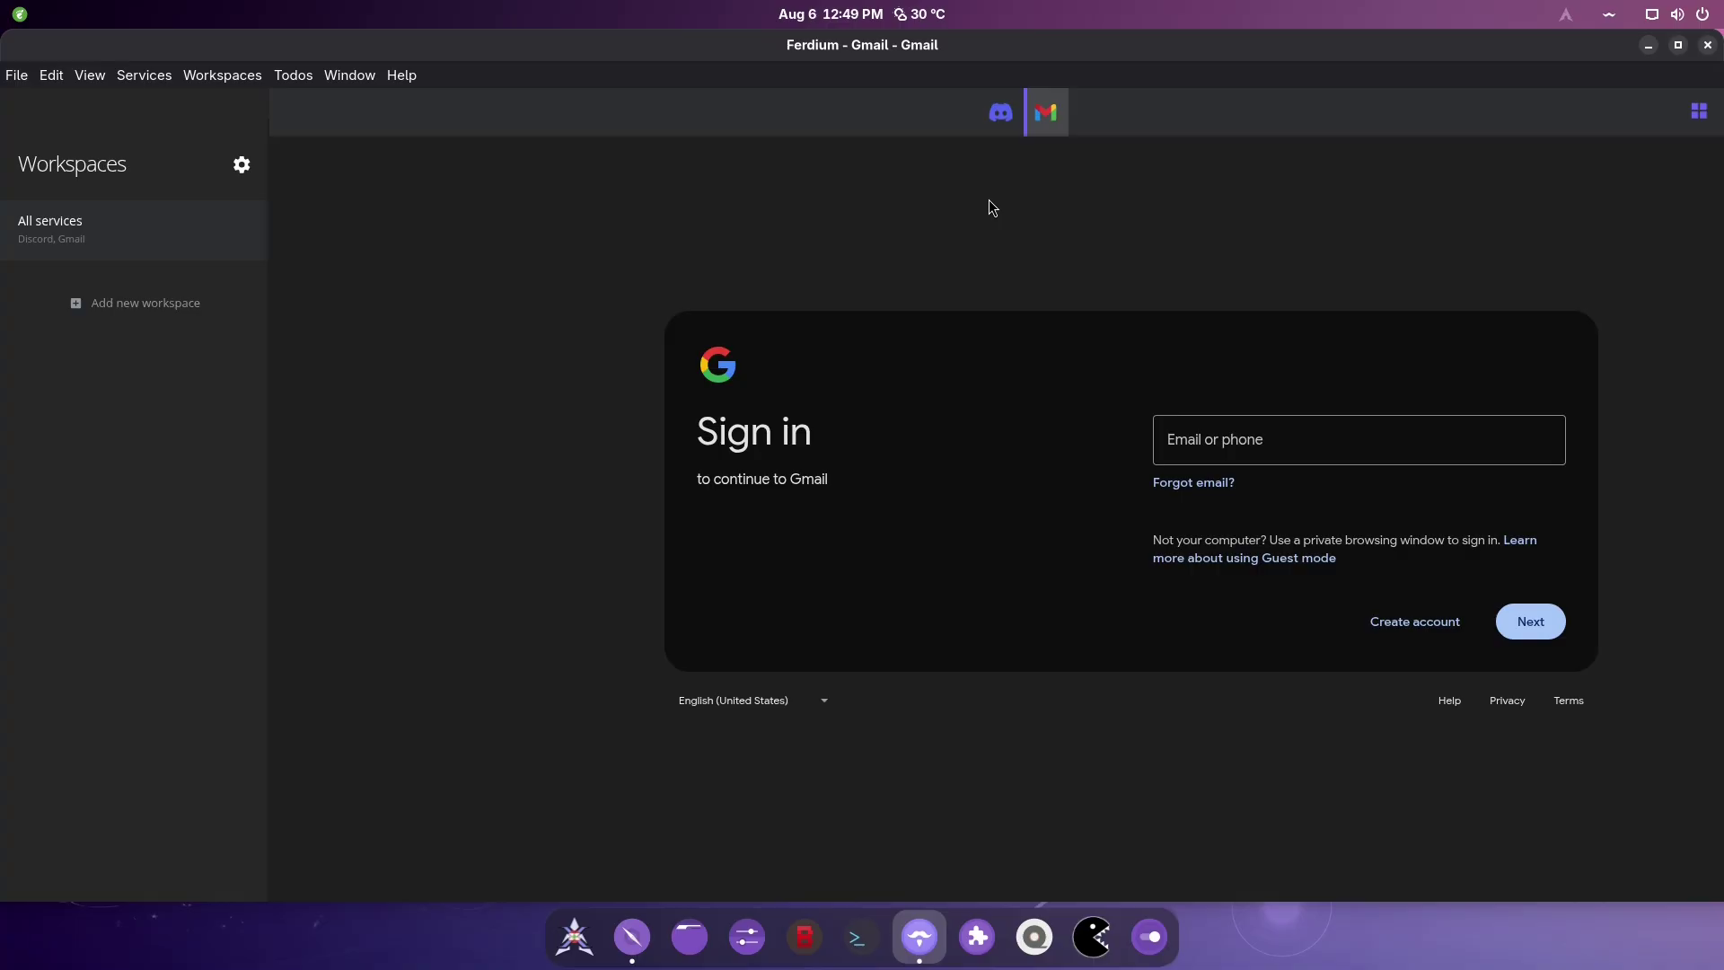
click(137, 310)
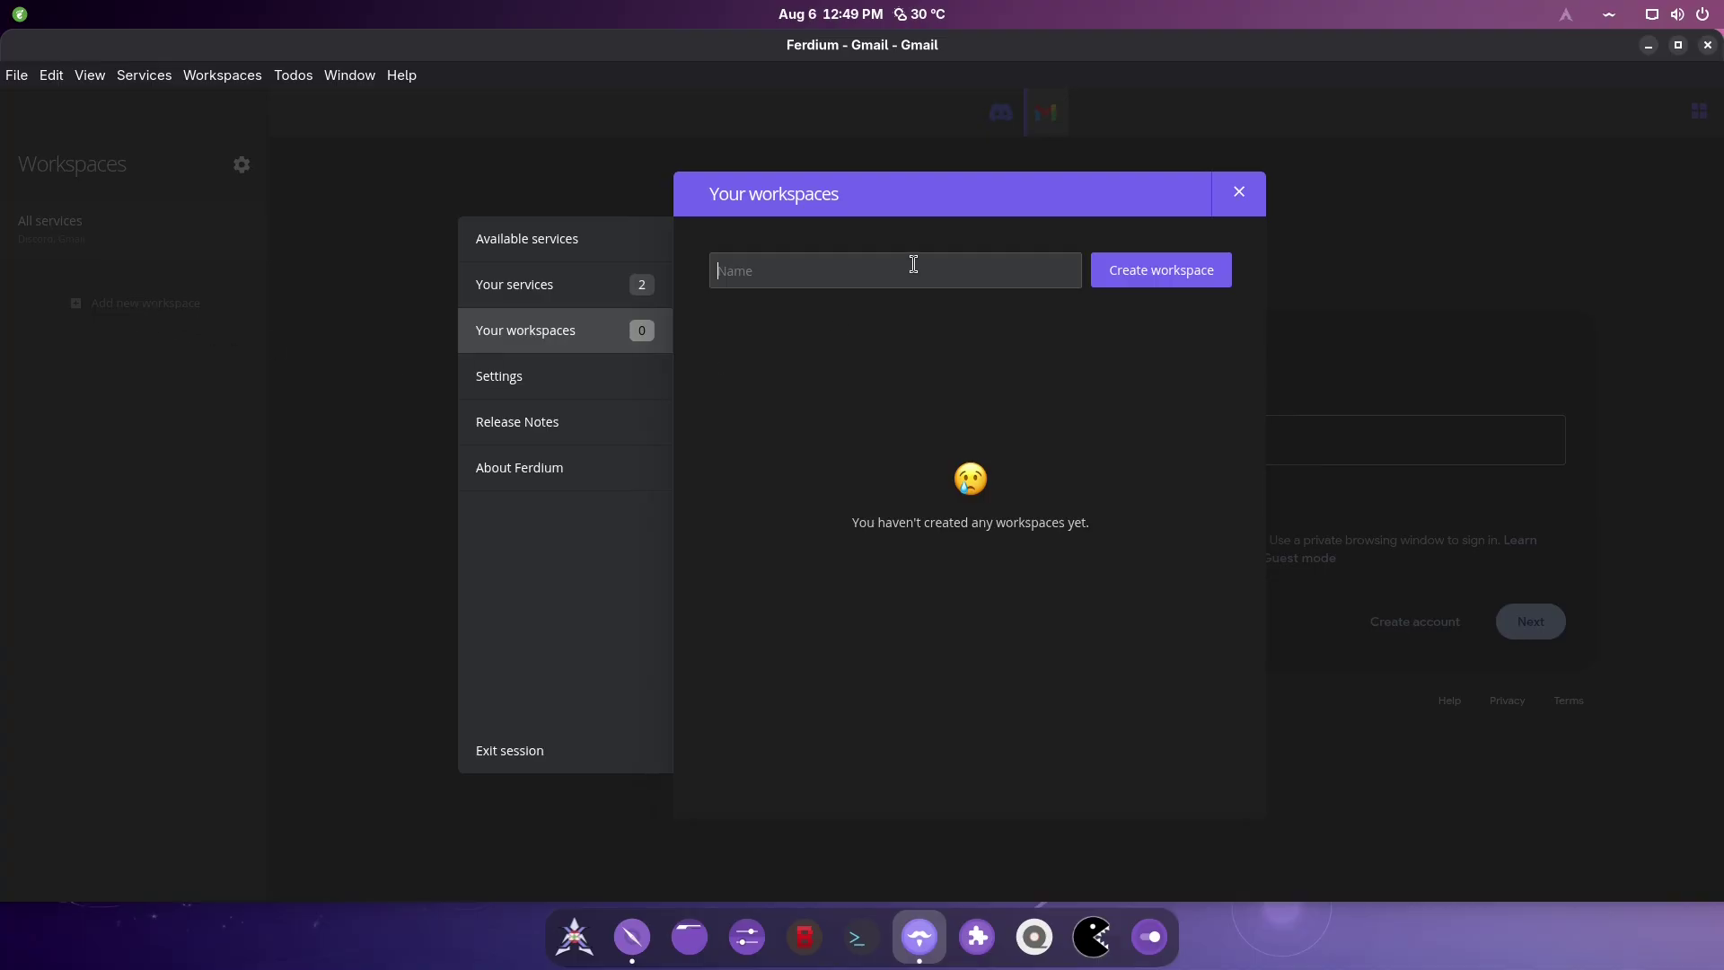
text(work)
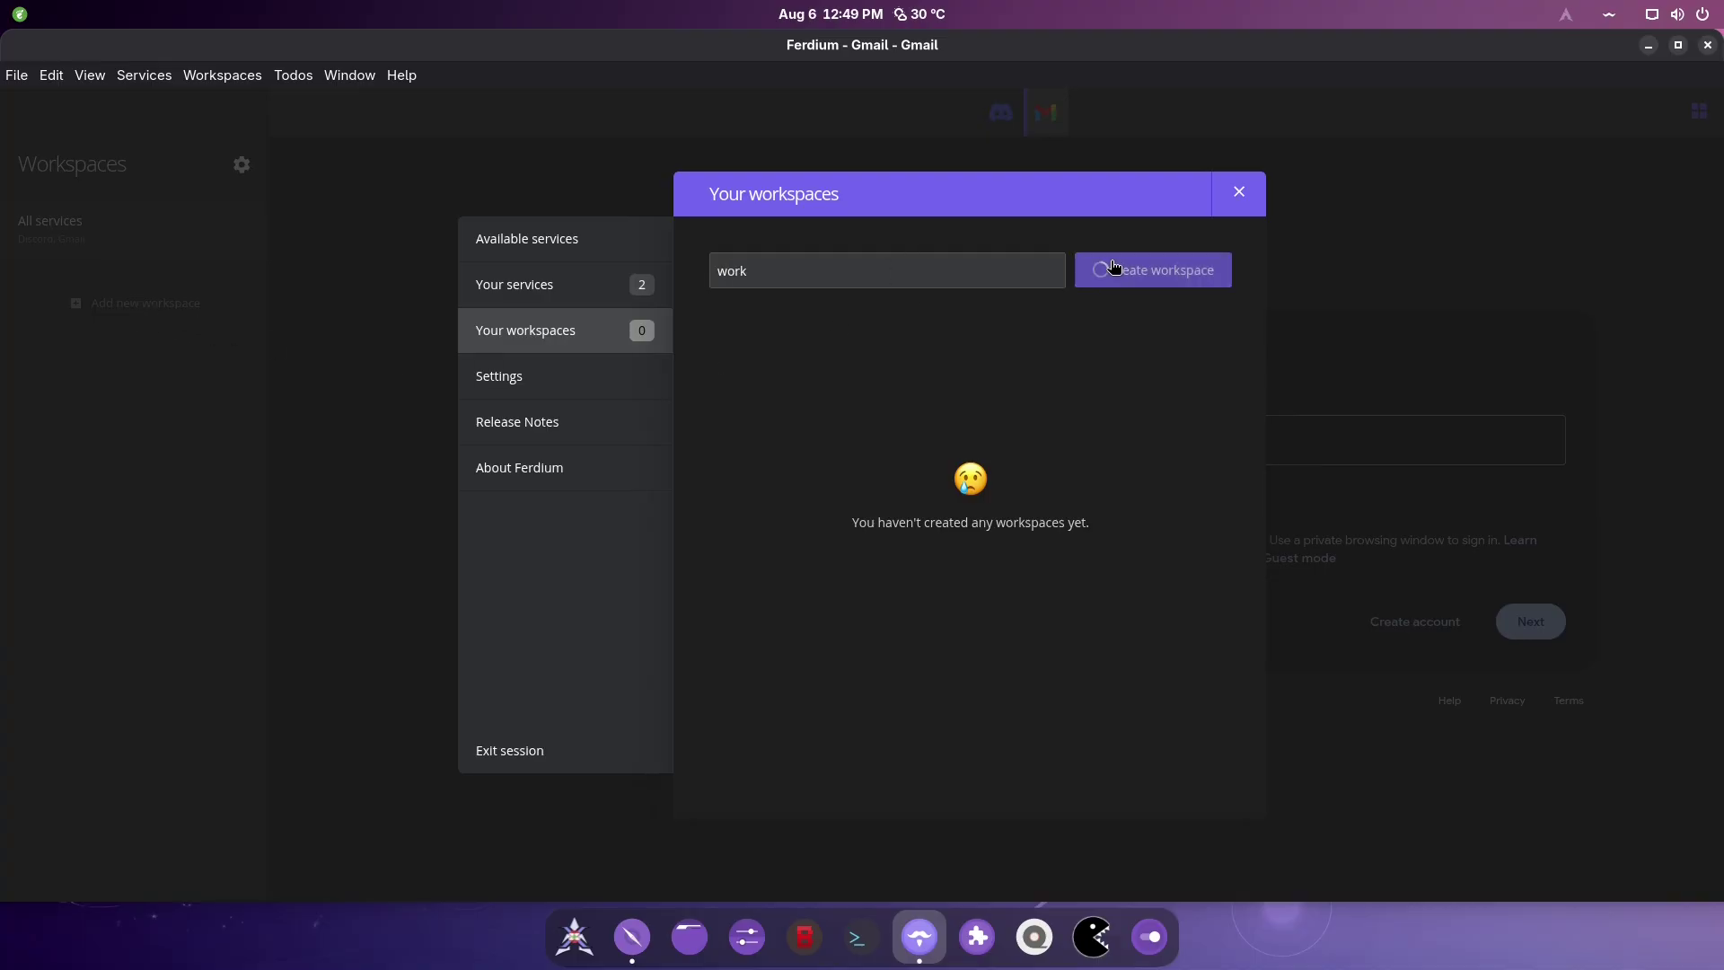
click(1113, 272)
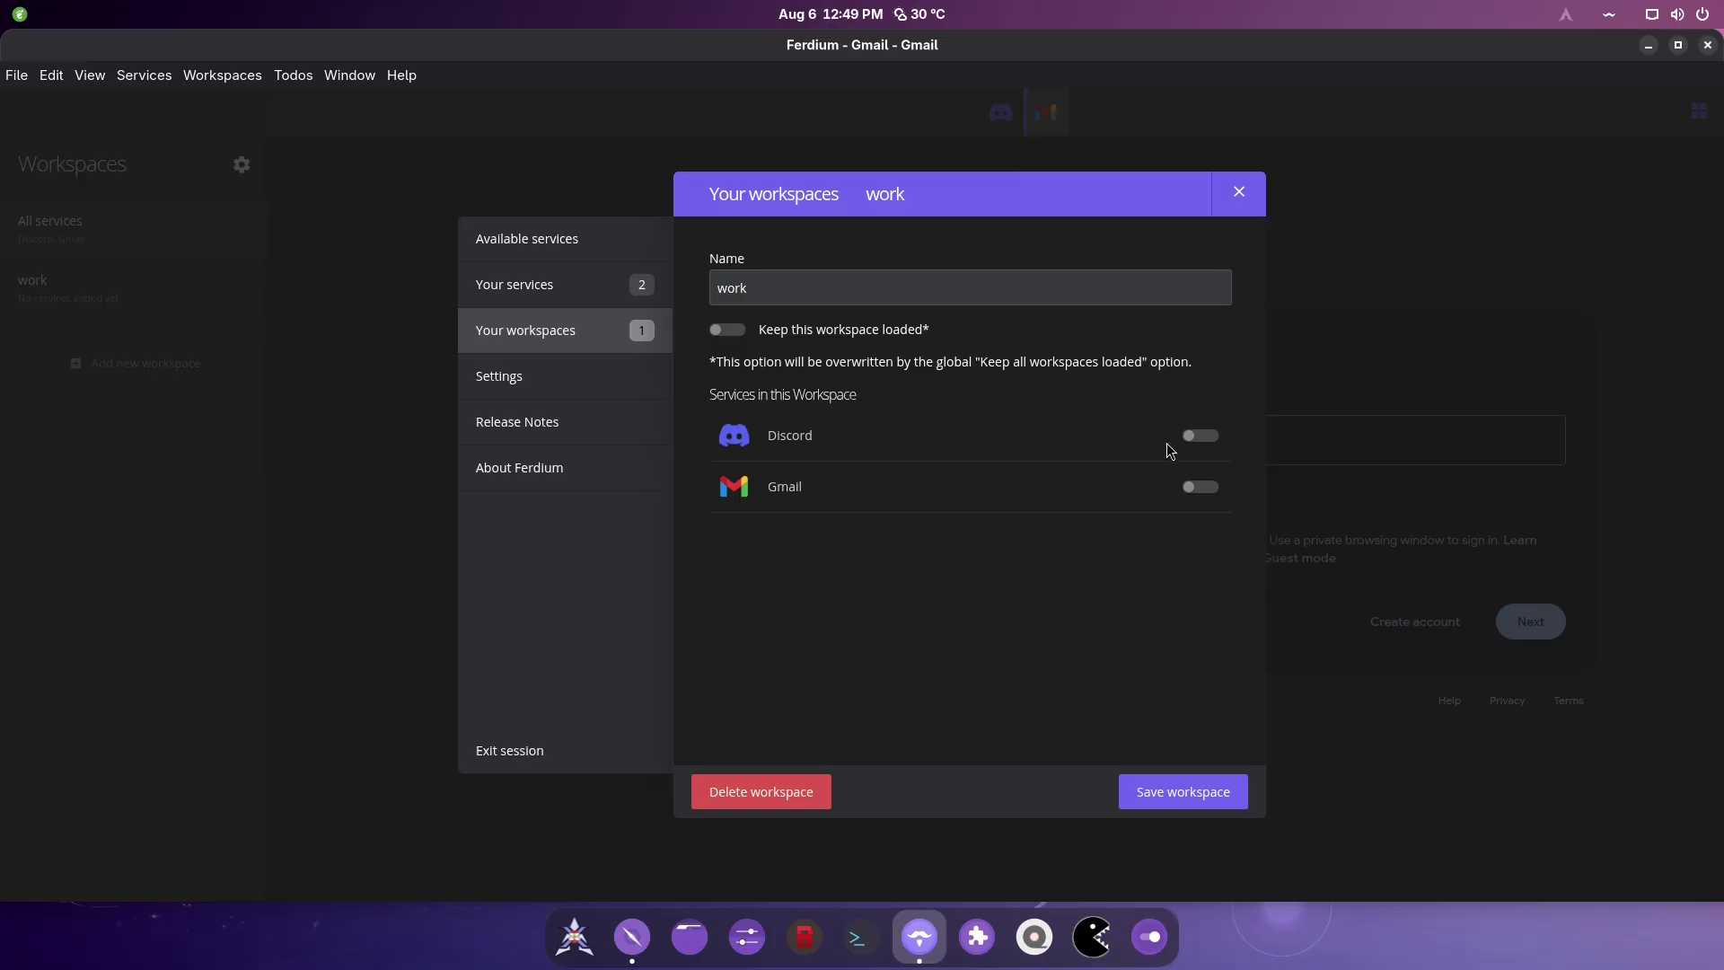
click(1190, 788)
click(1239, 192)
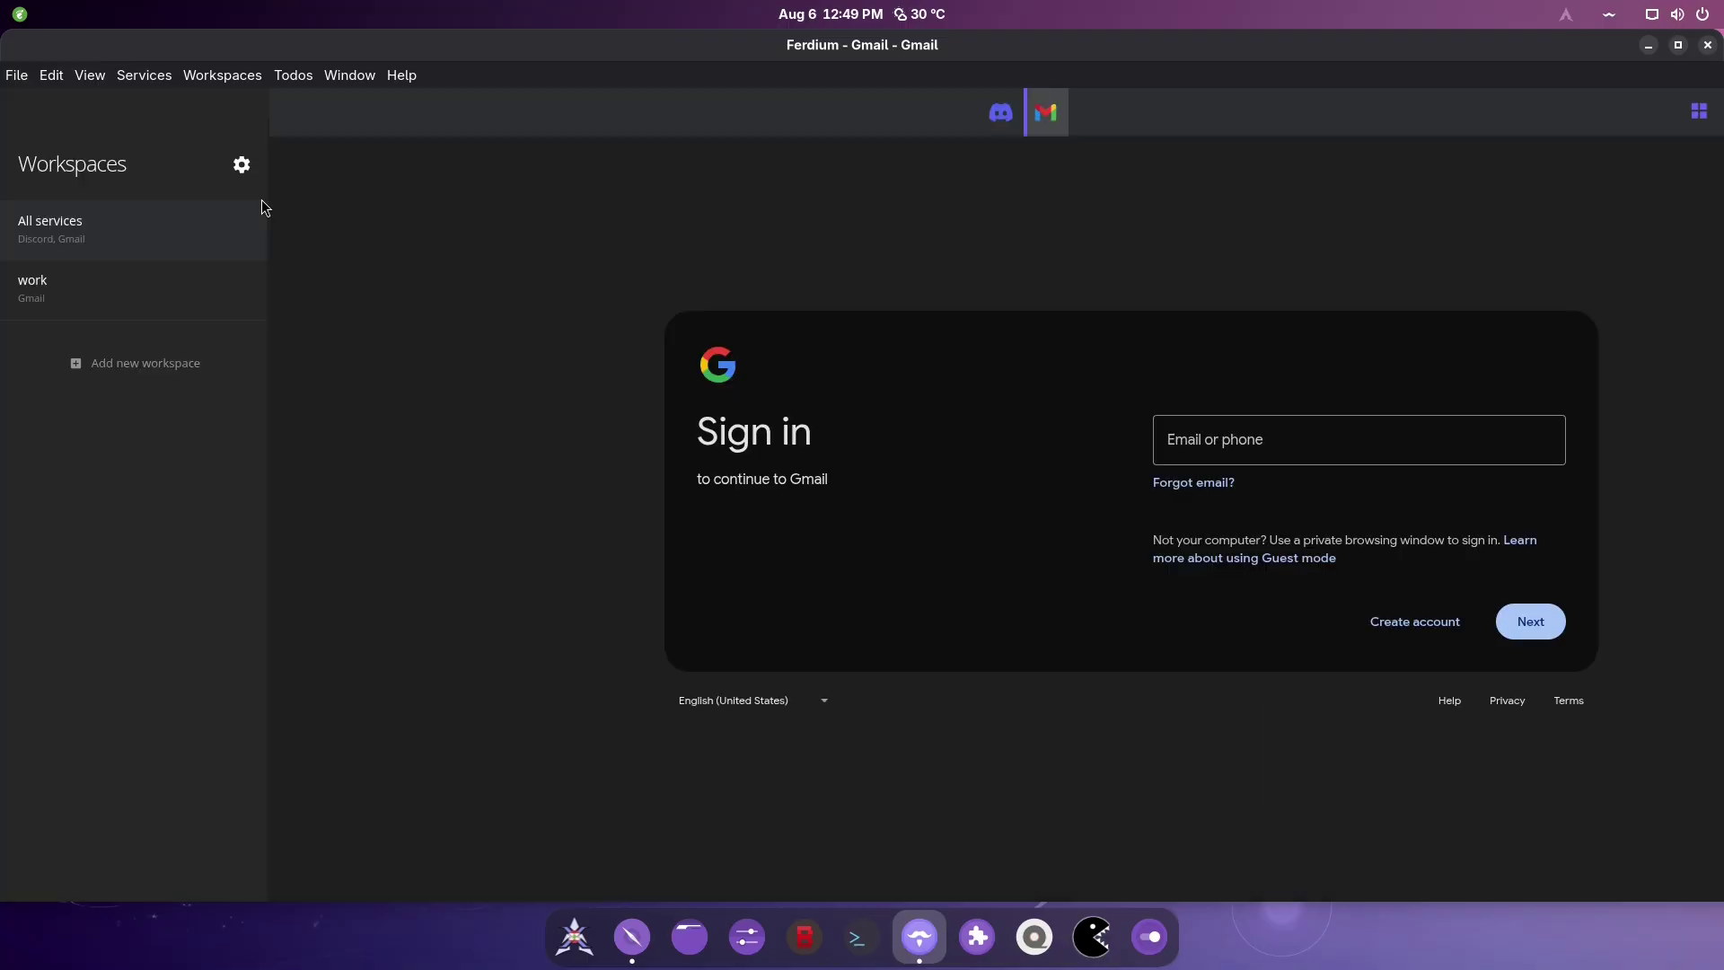
- Switch to the "work" workspace and try out disabling notifications and audio
click(72, 283)
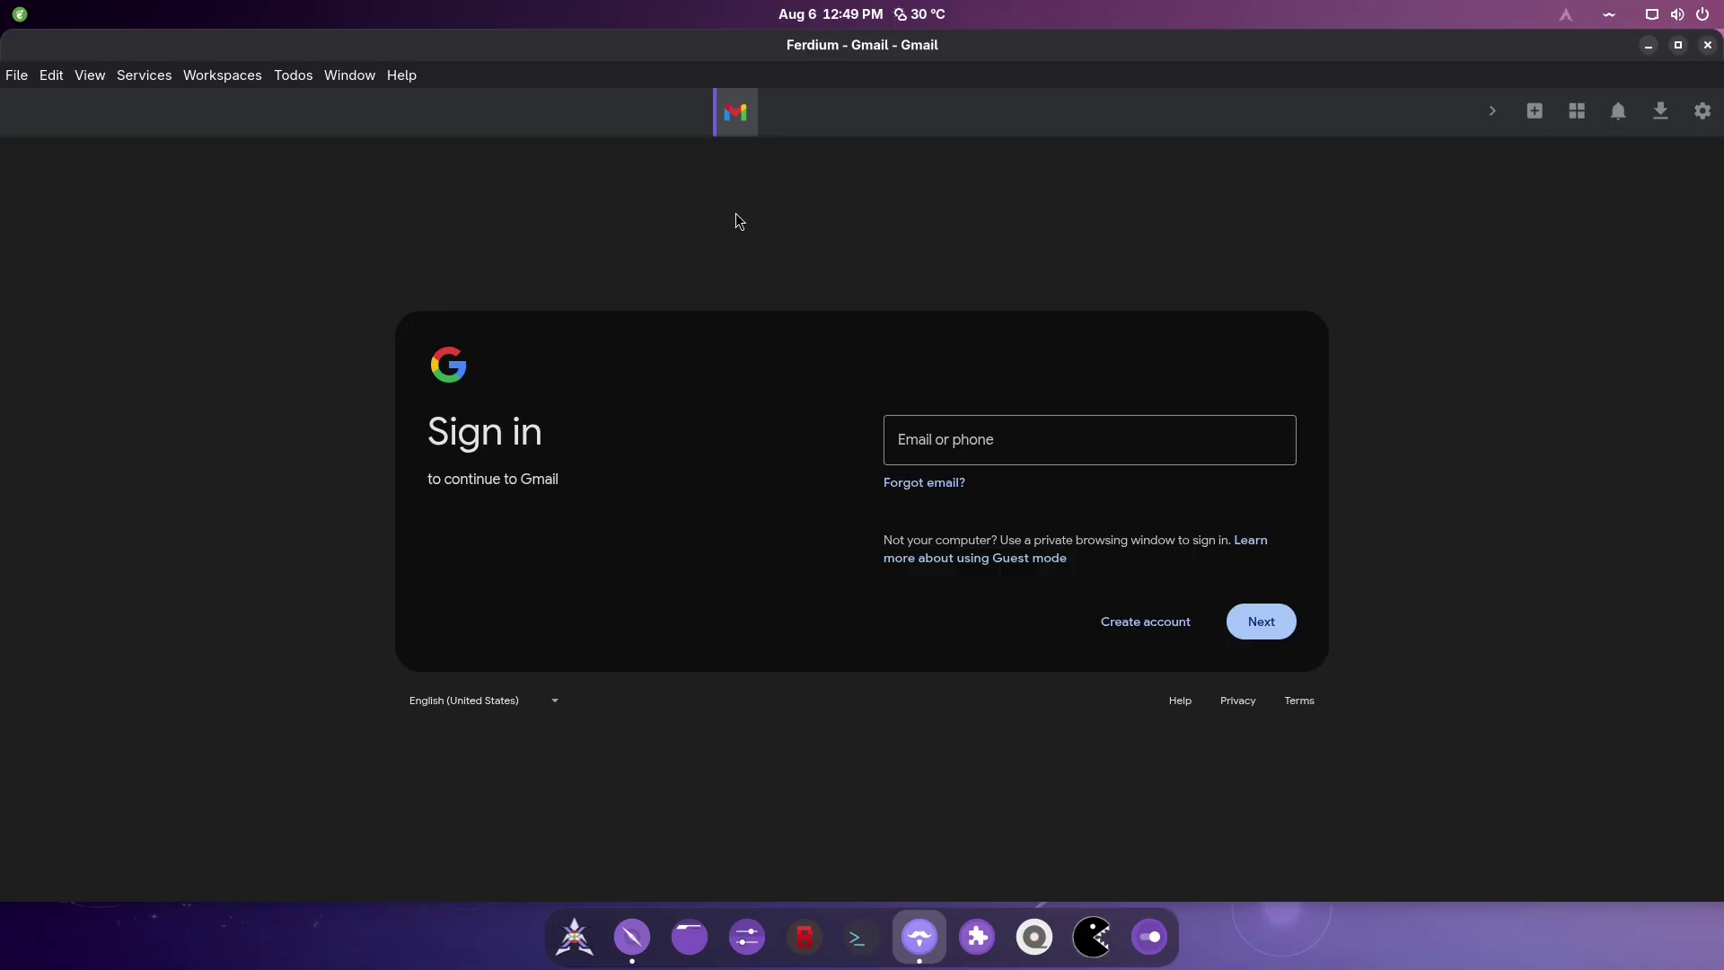
click(1620, 116)
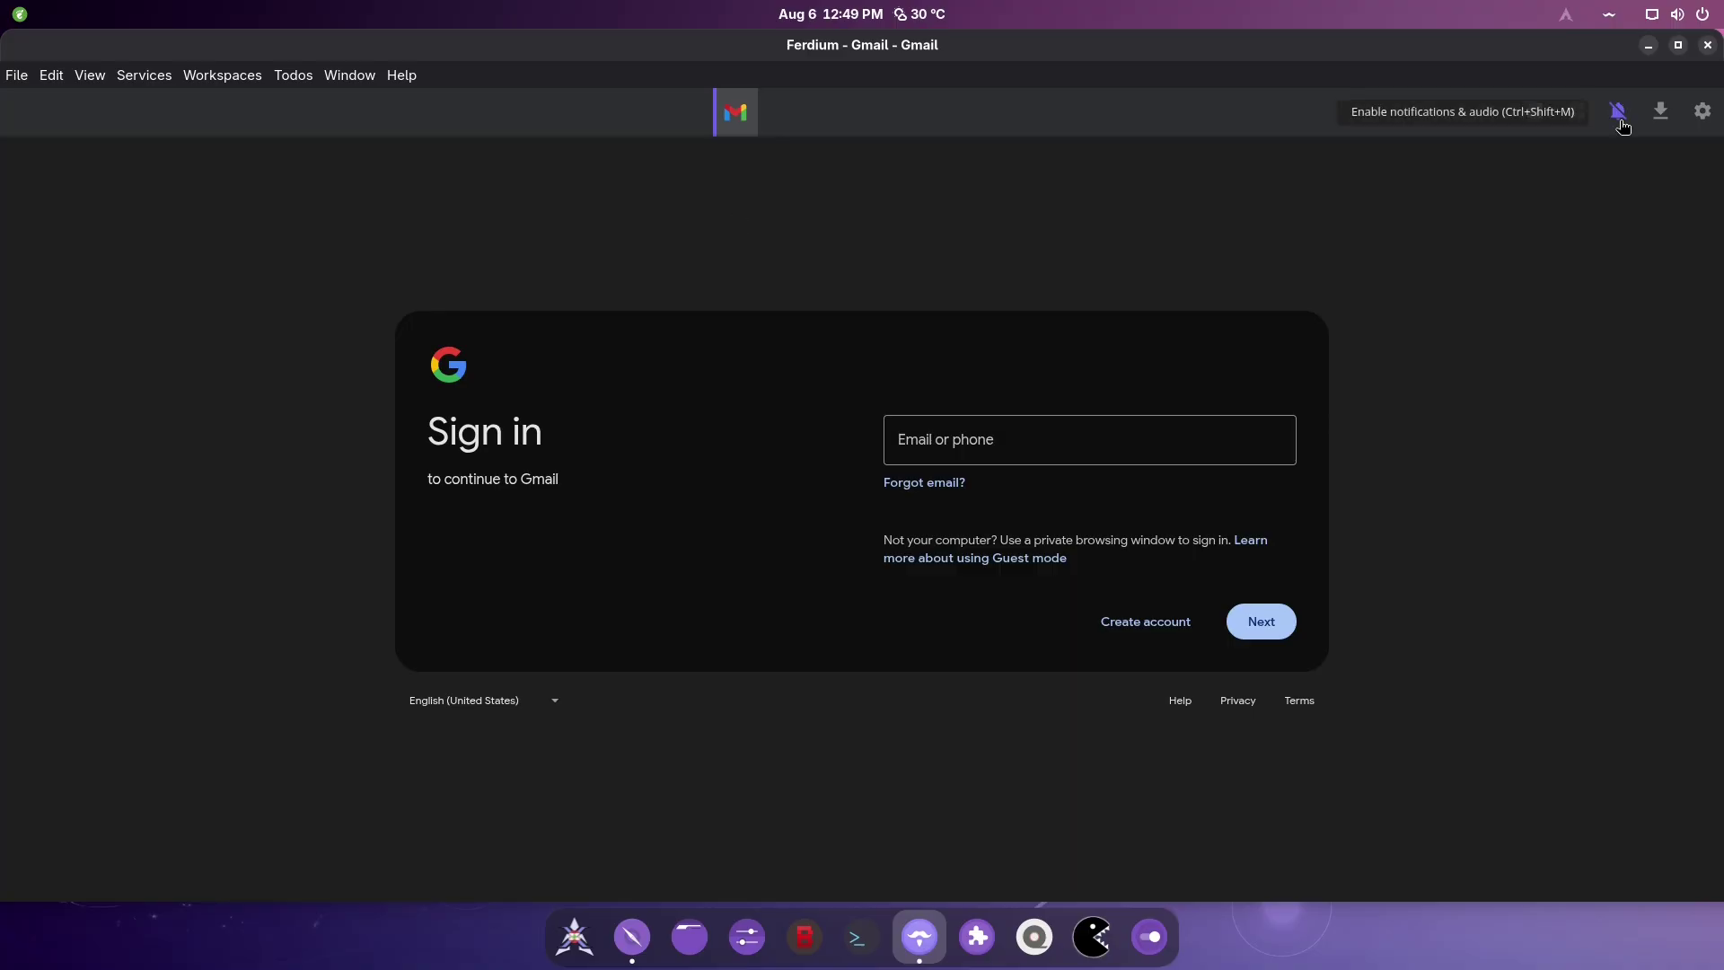
- View the Advanced settings and the Download Manager
click(1702, 111)
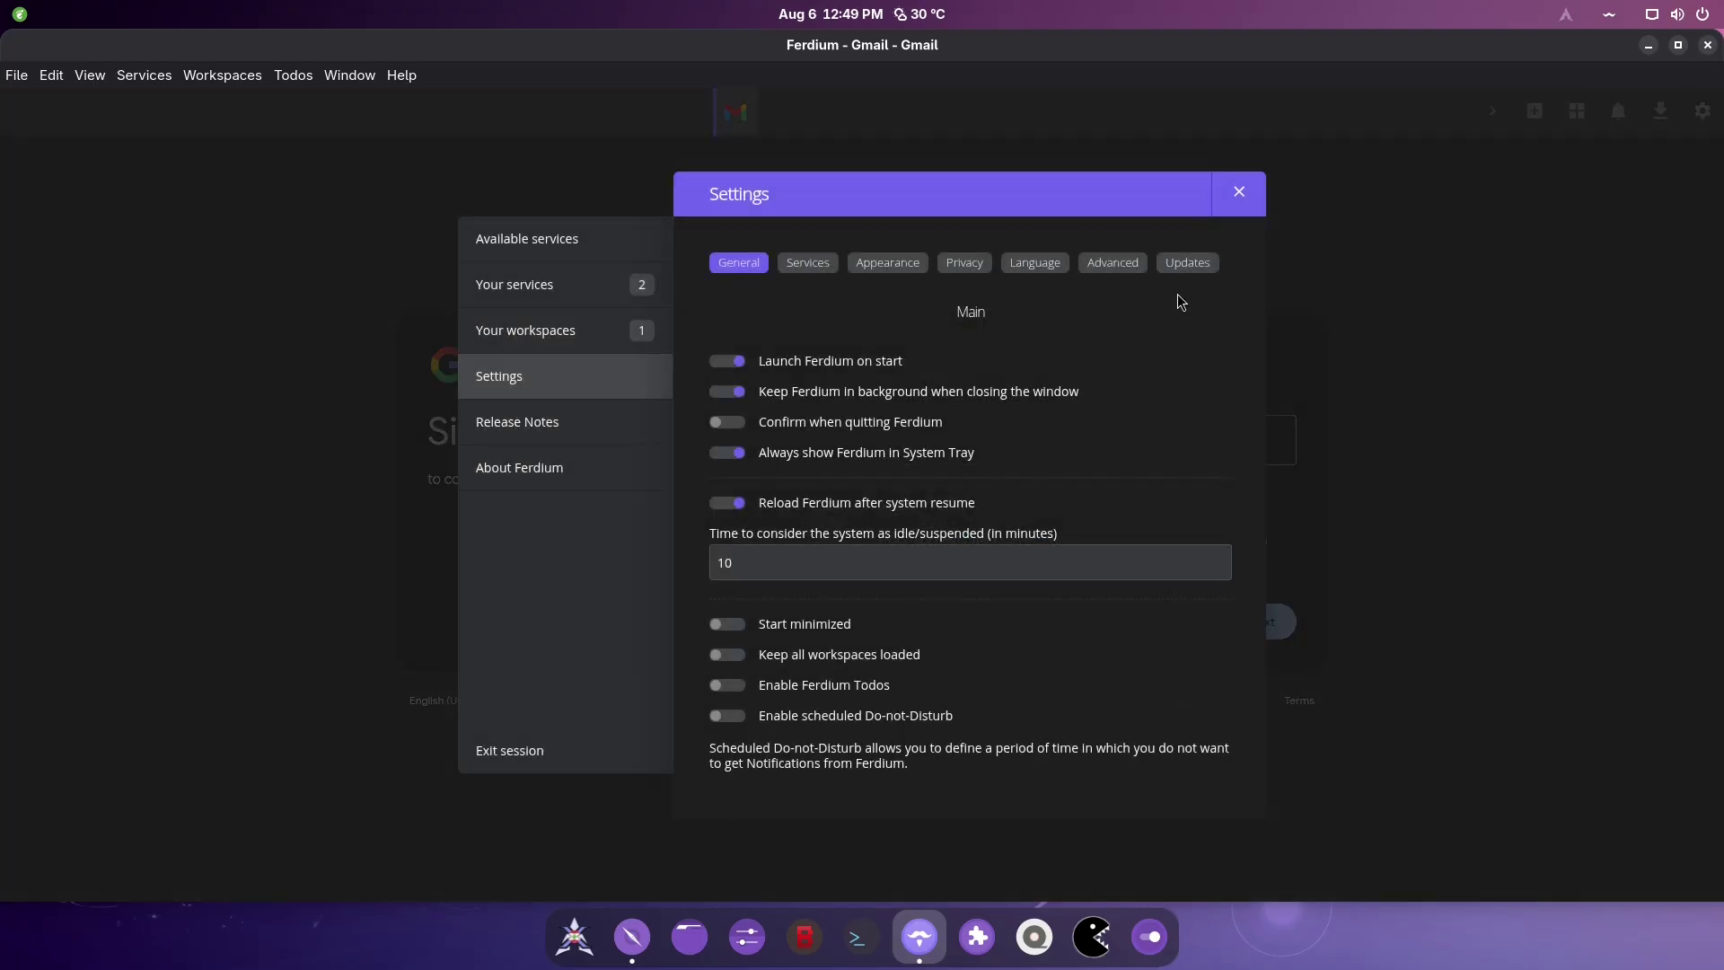
click(1102, 262)
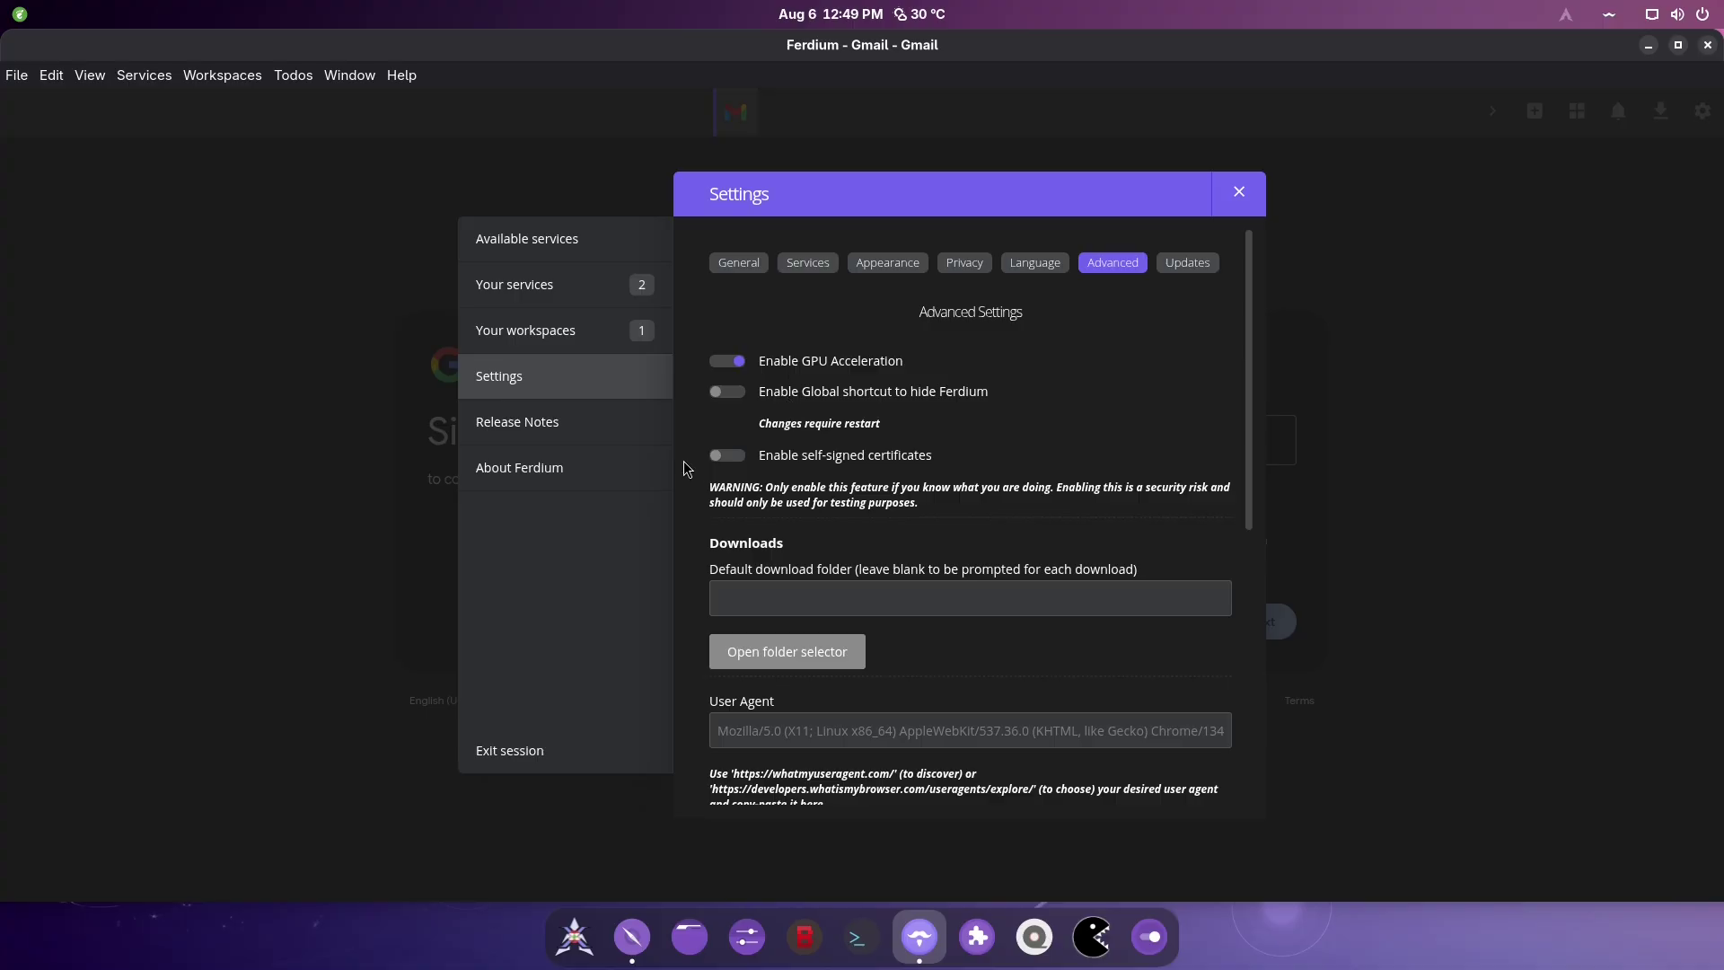
click(1239, 192)
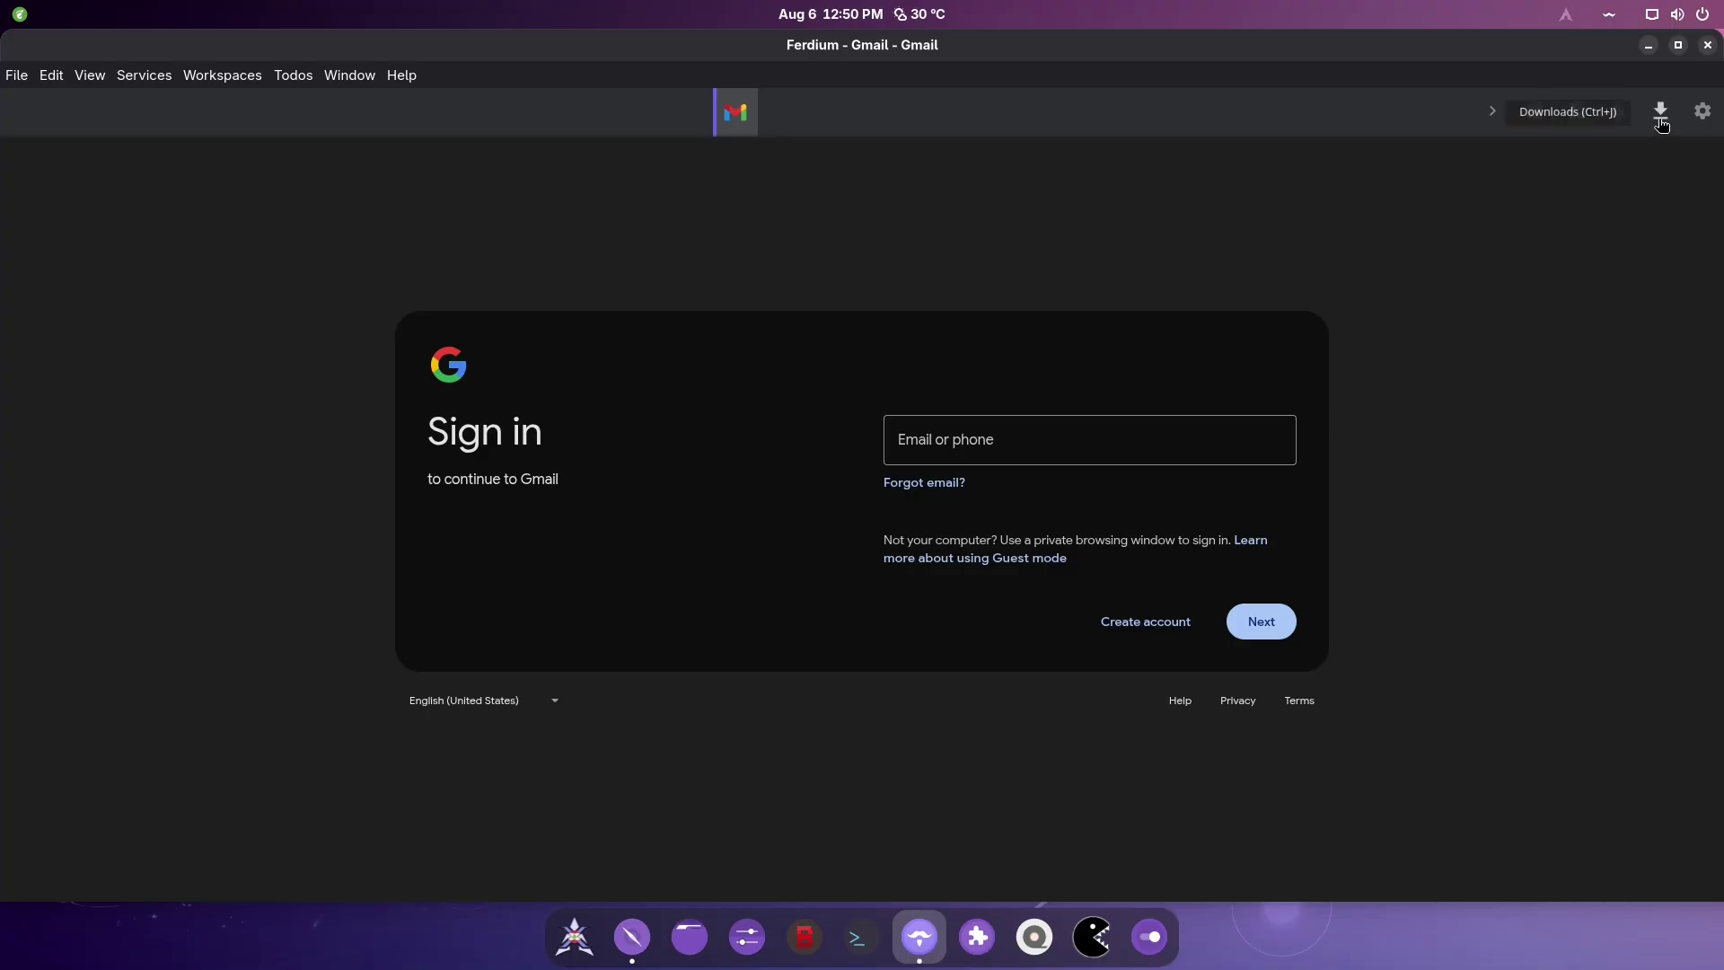
click(1660, 110)
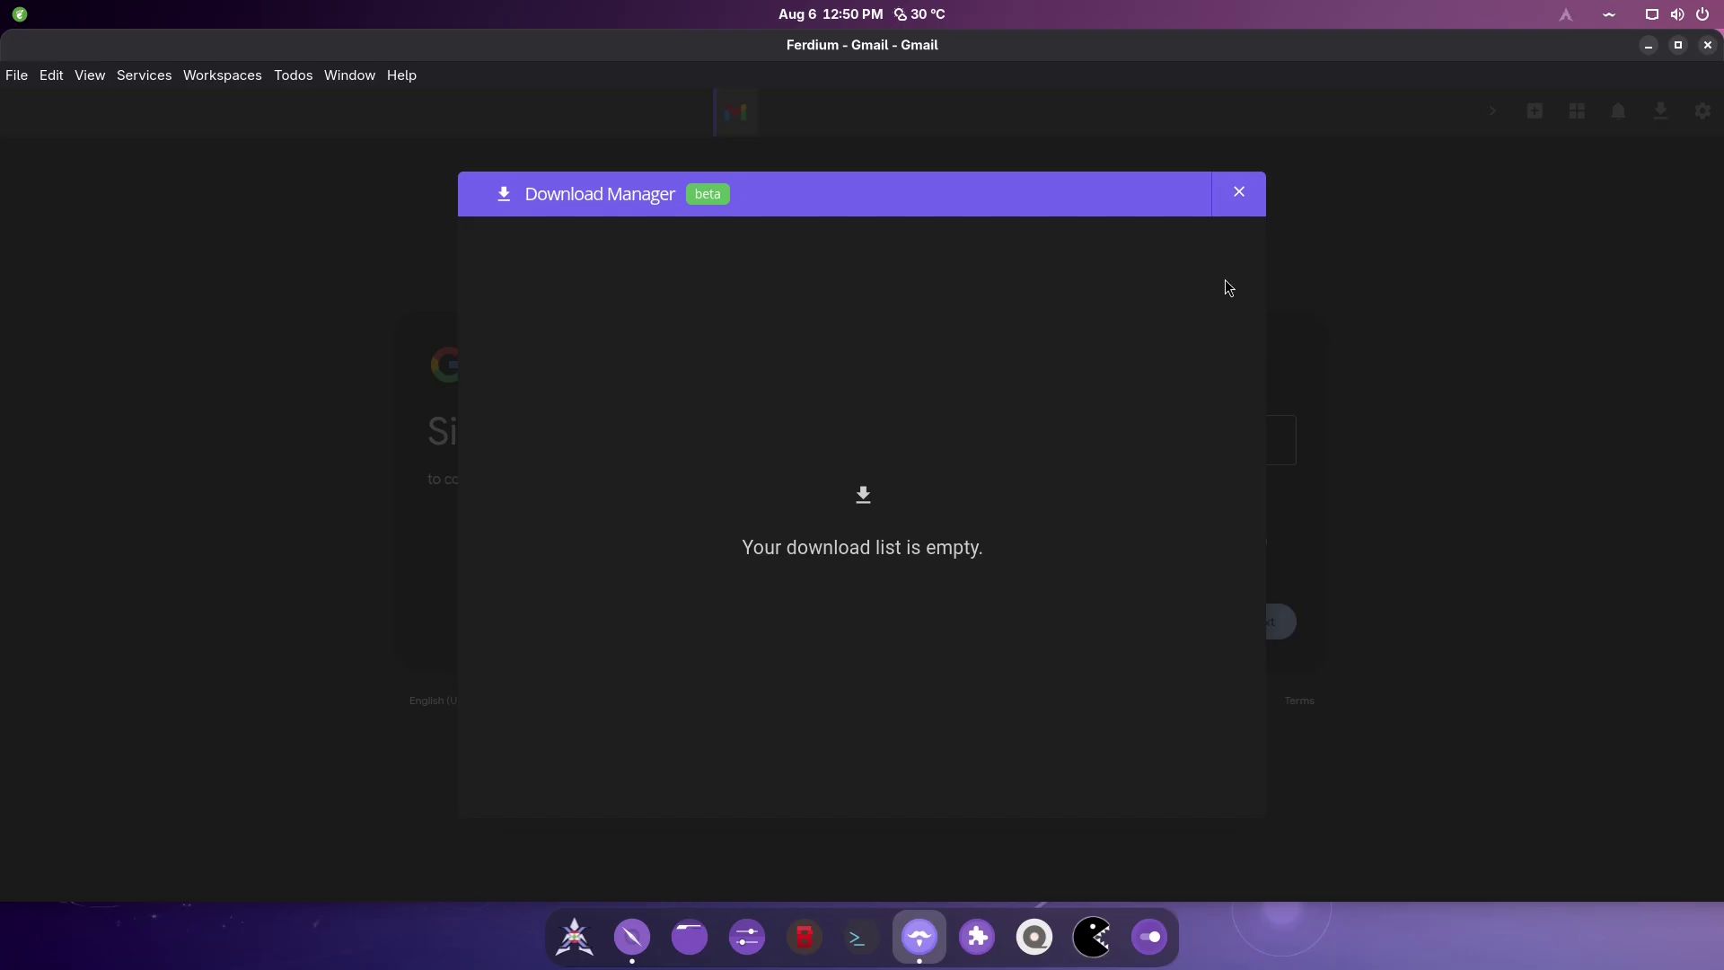
click(1240, 194)
- Reload the Gmail service and examine the other actions available for it
right_click(729, 133)
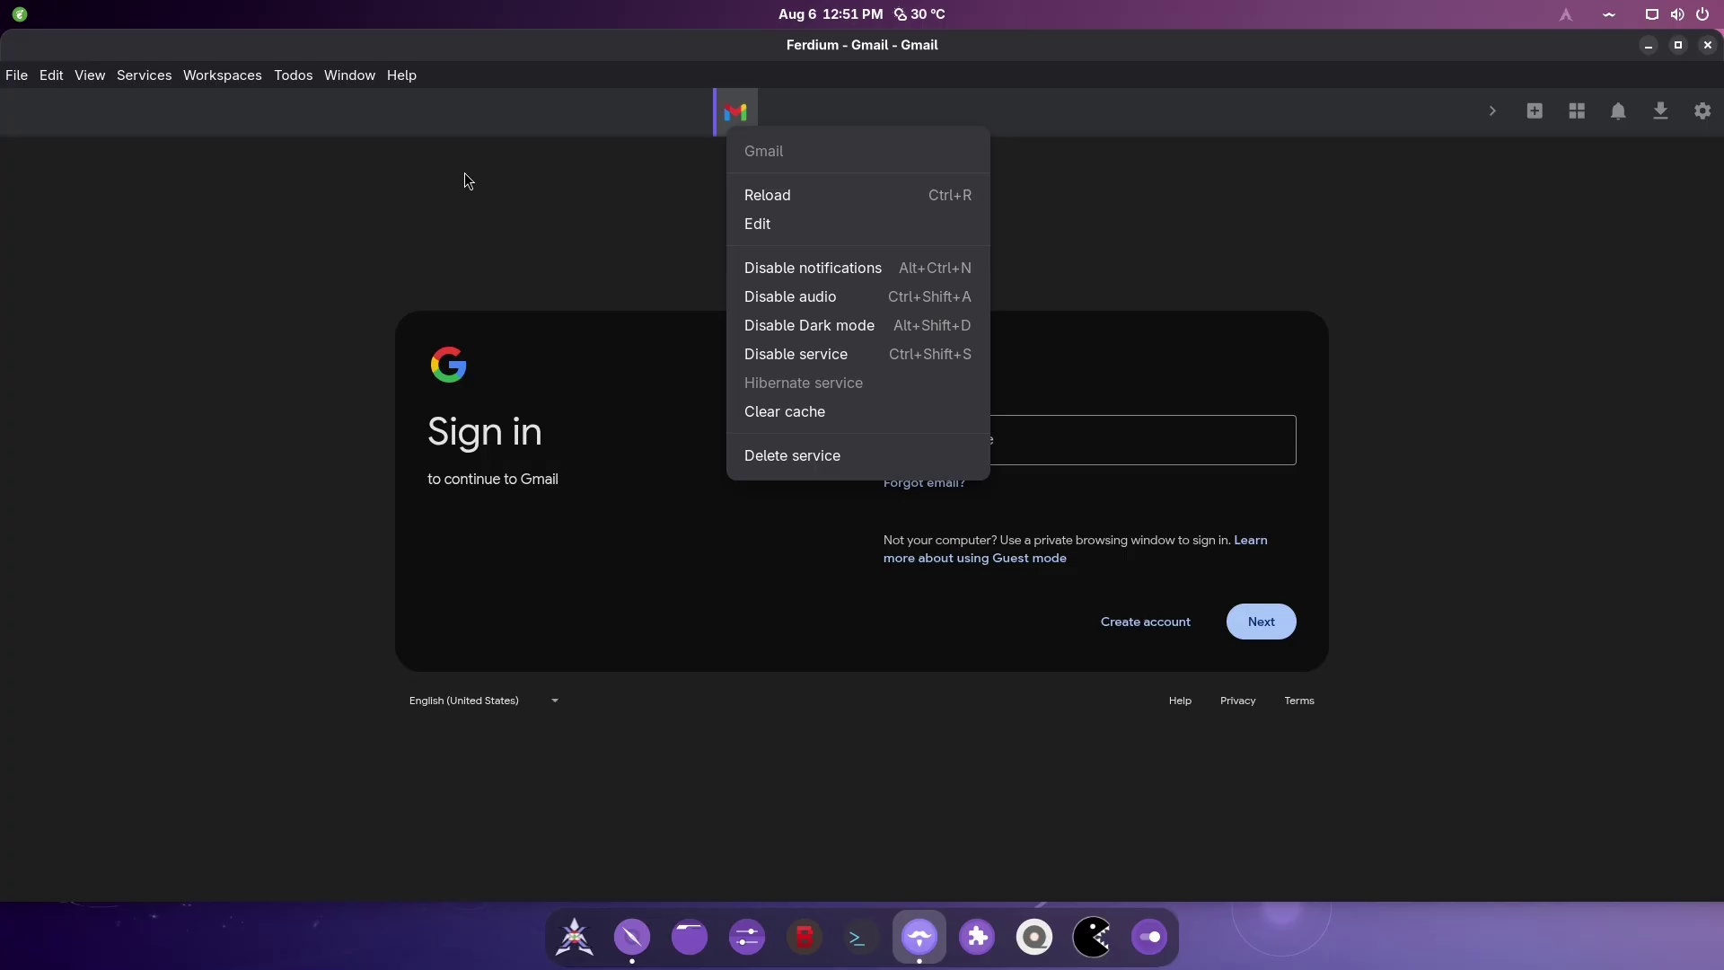
click(842, 203)
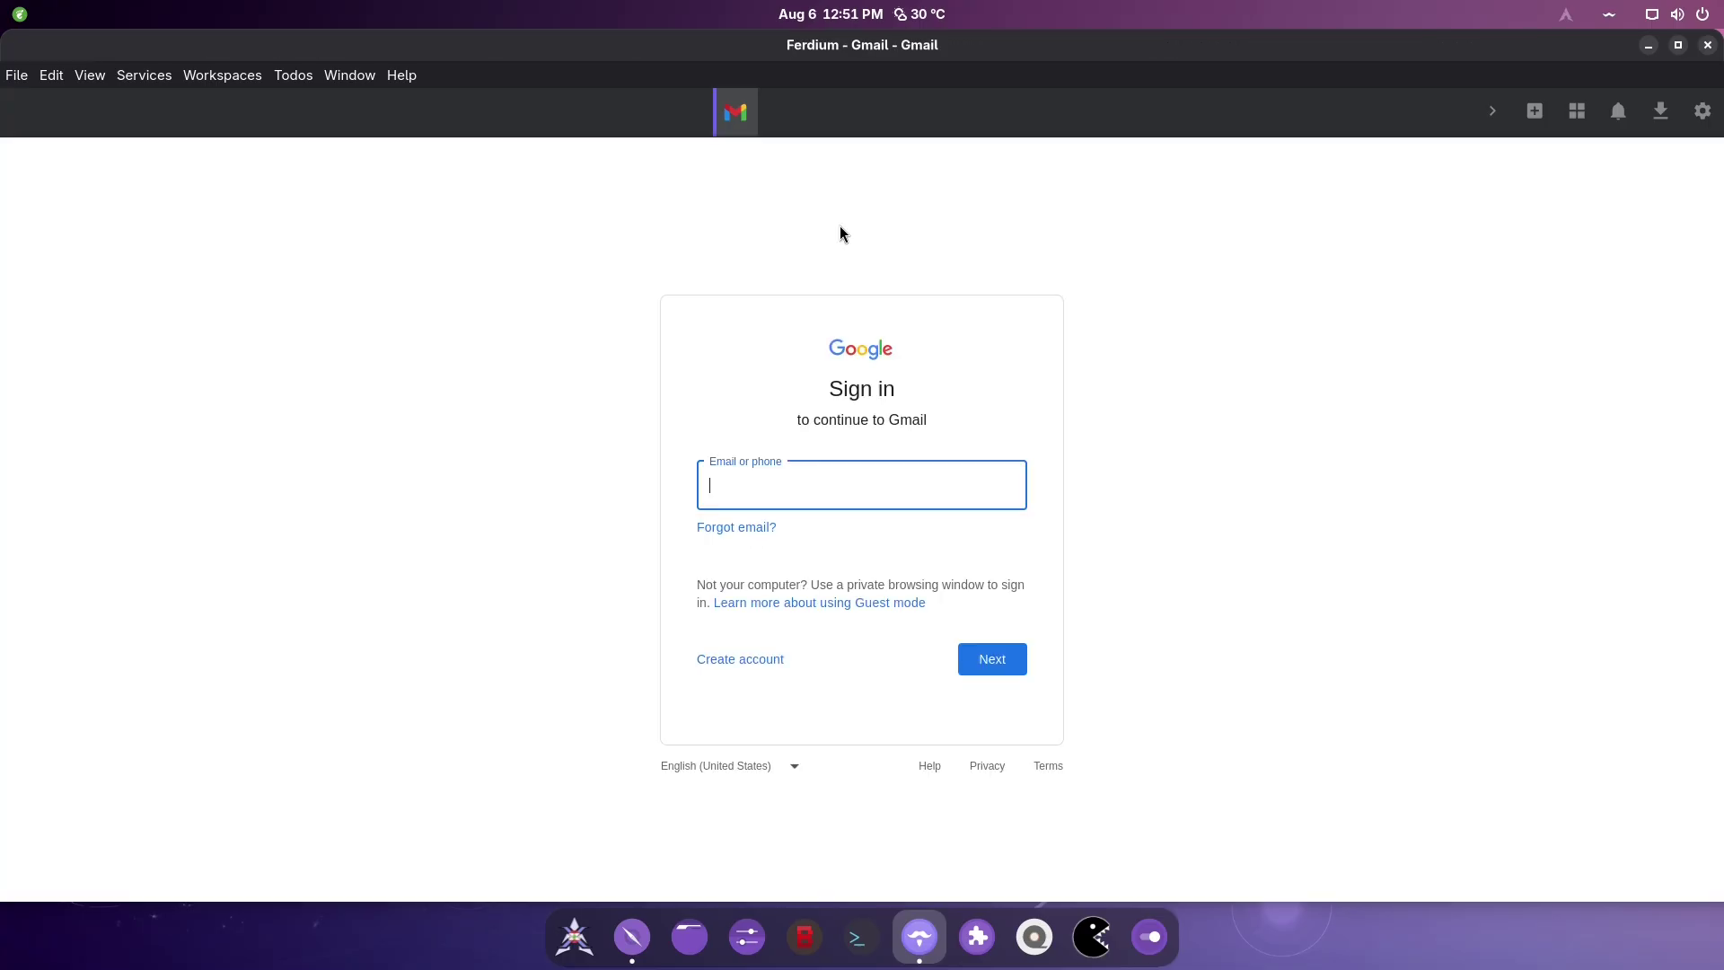
right_click(735, 112)
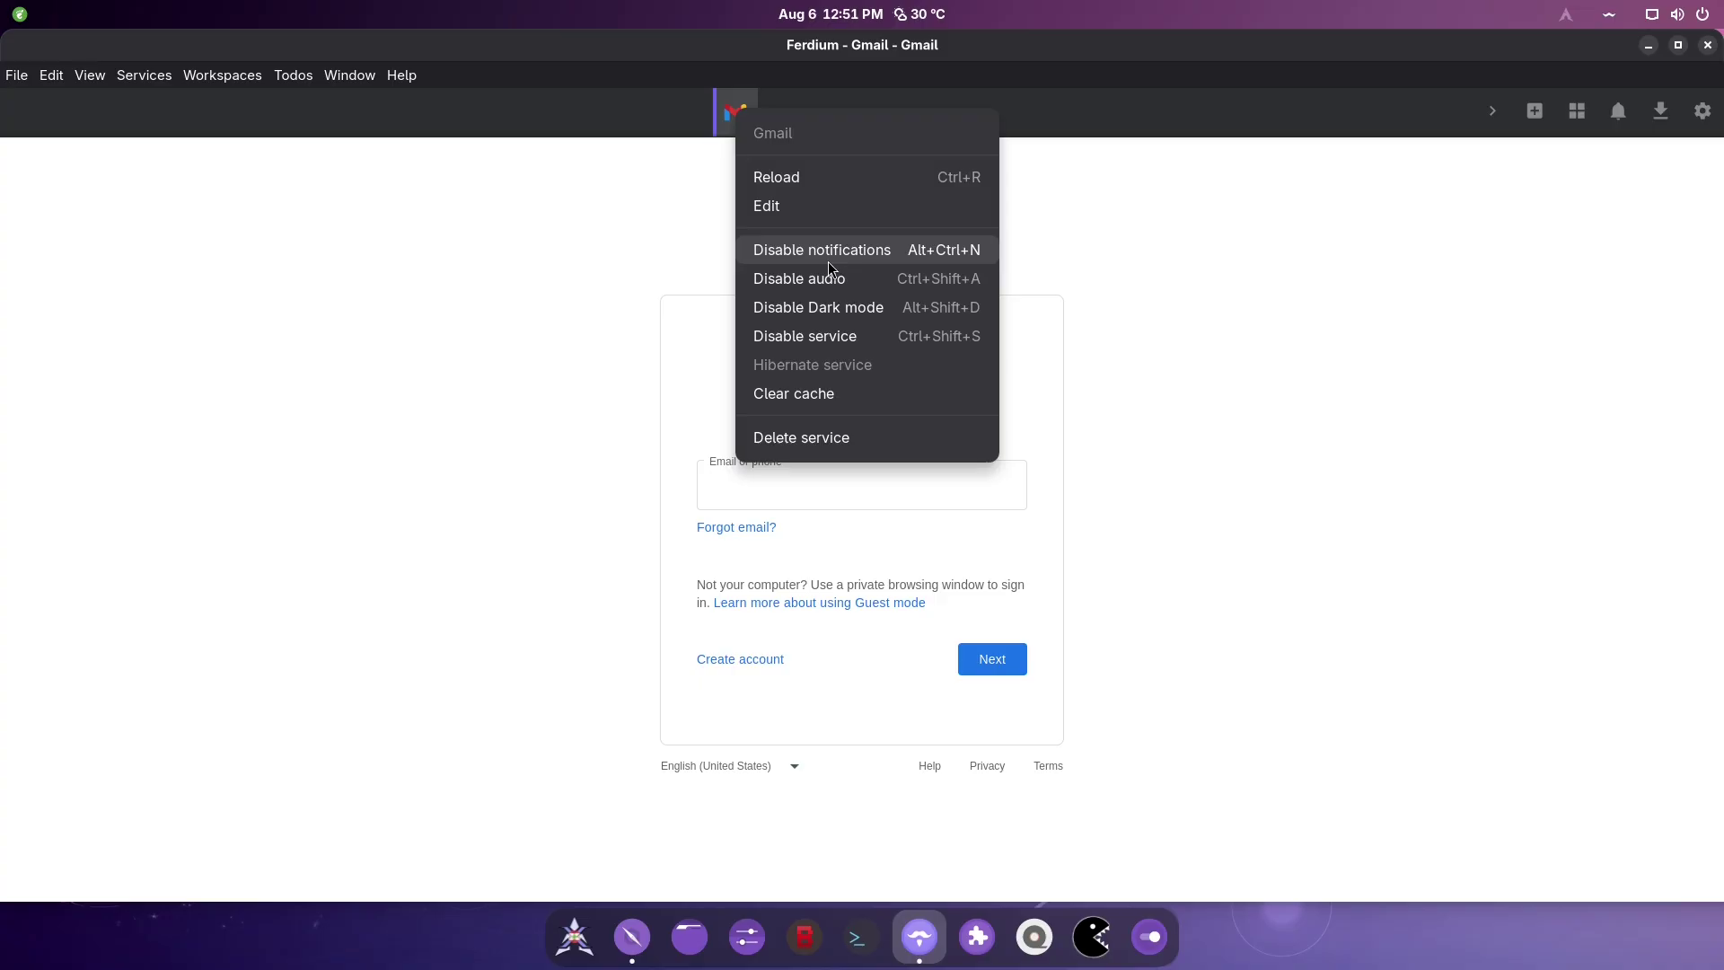
click(826, 347)
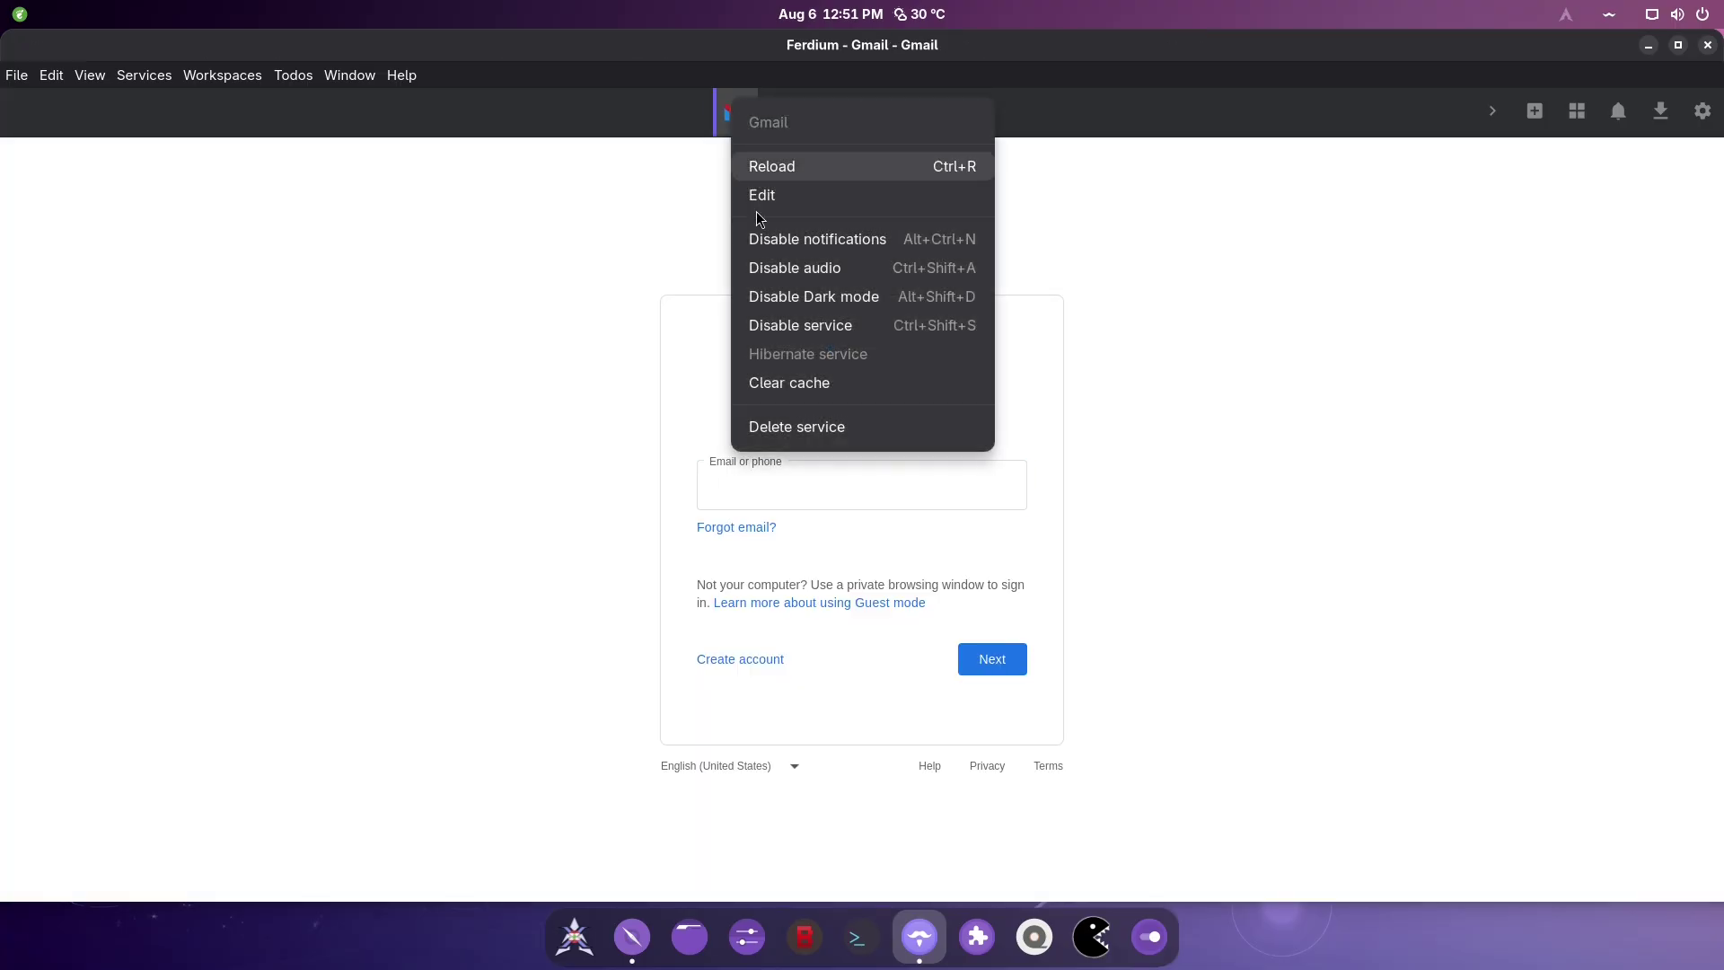
click(772, 395)
- Delete the Gmail service
right_click(747, 113)
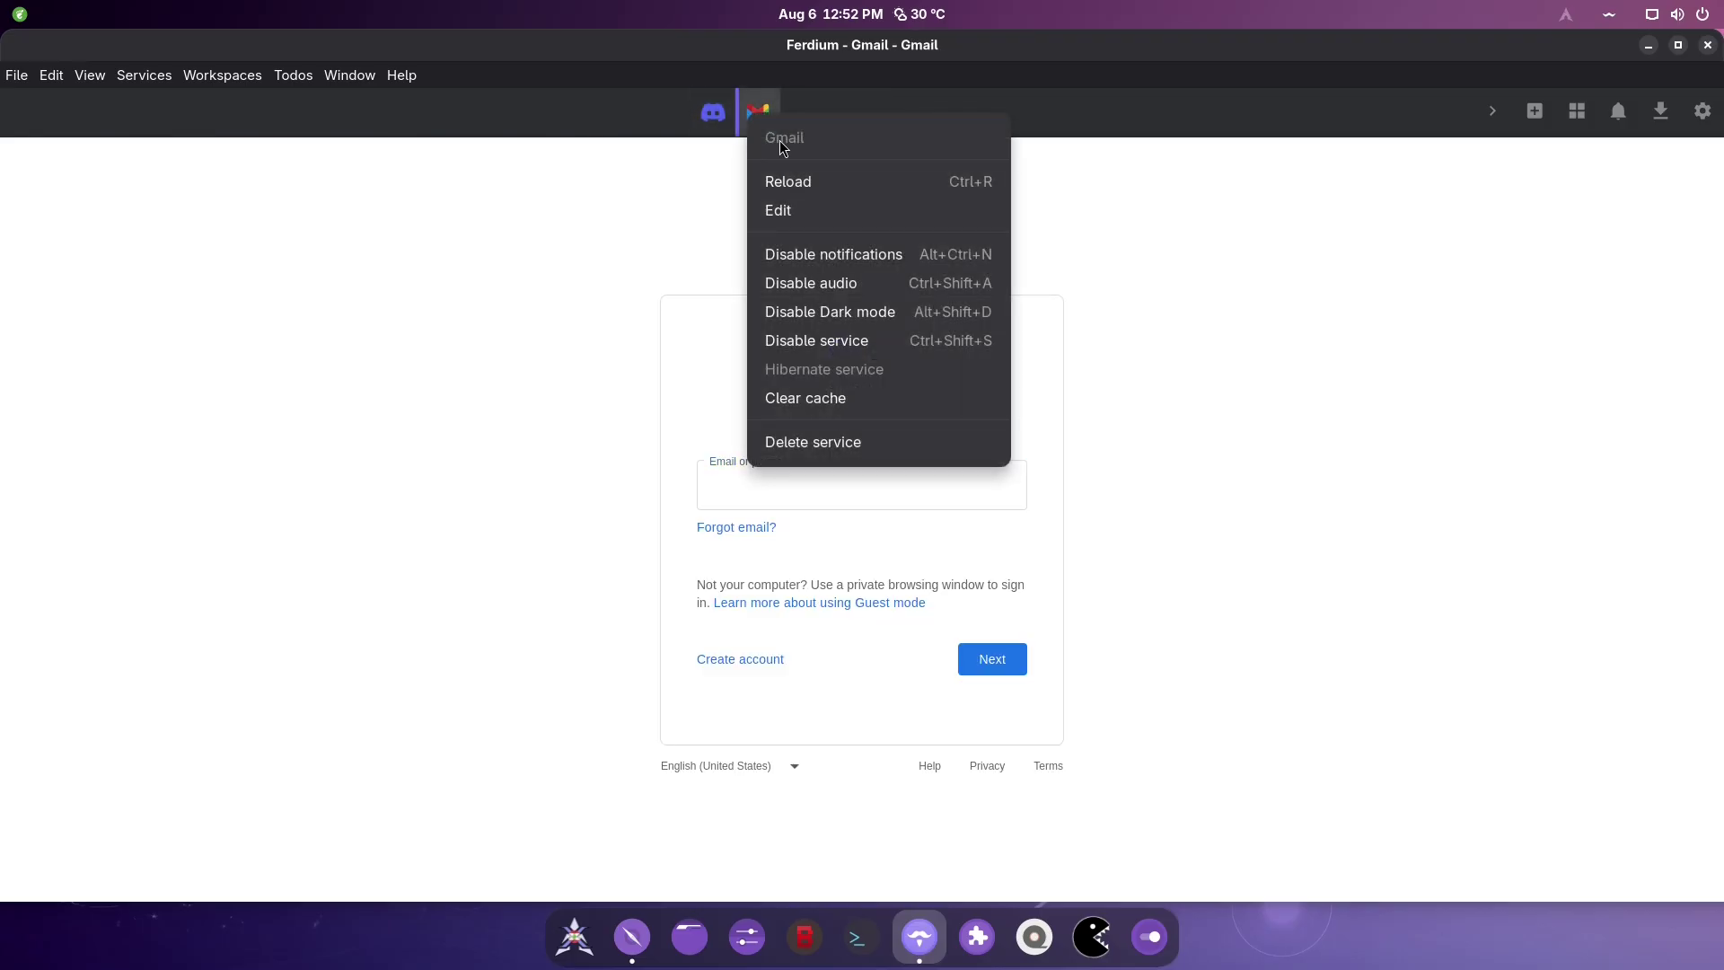
click(799, 444)
click(794, 557)
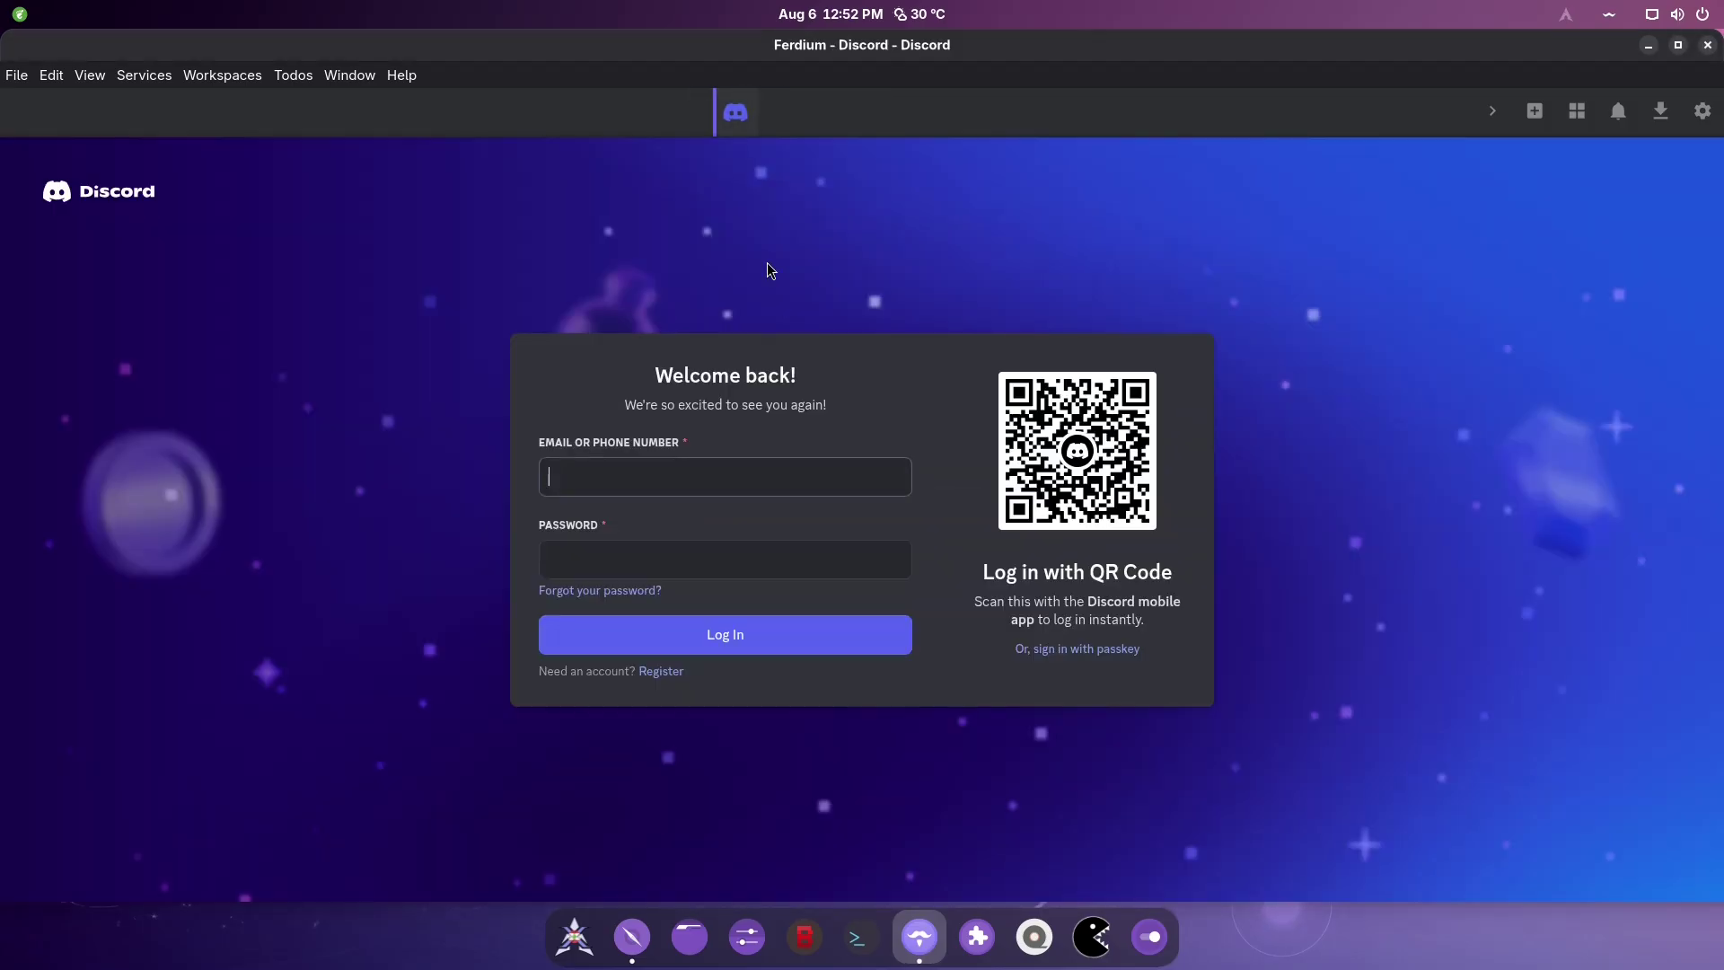
- Expand the collapsed sidebar buttons
key(alt+f)
key(Escape)
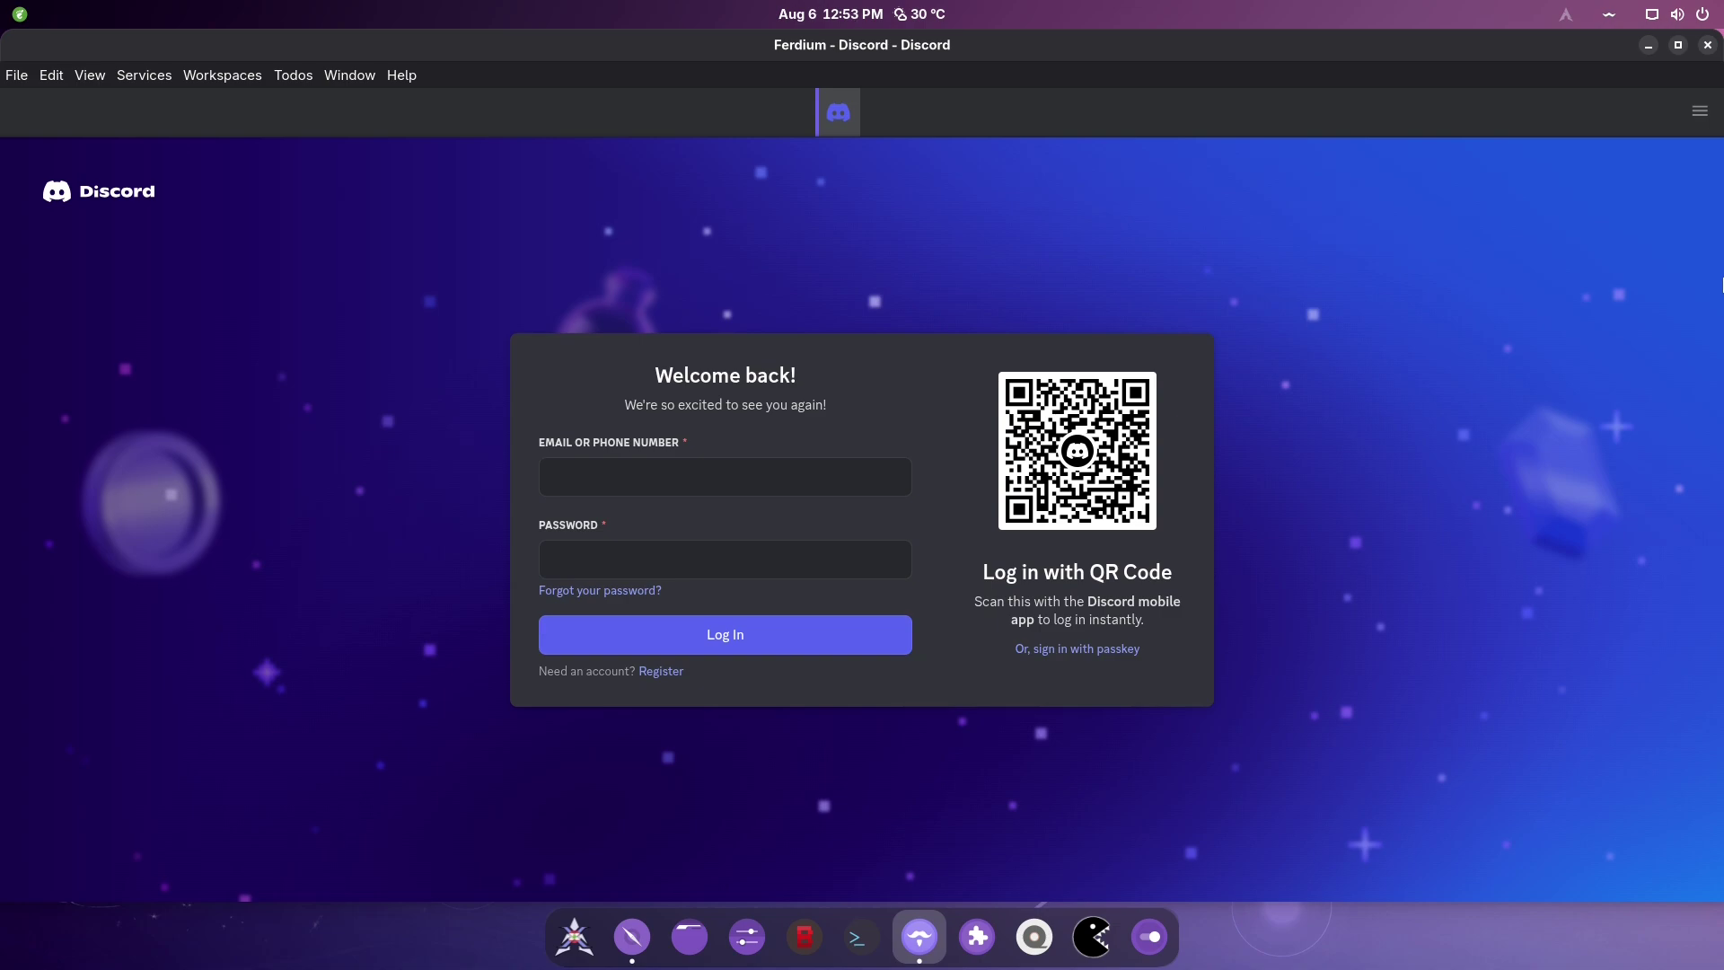
click(1699, 110)
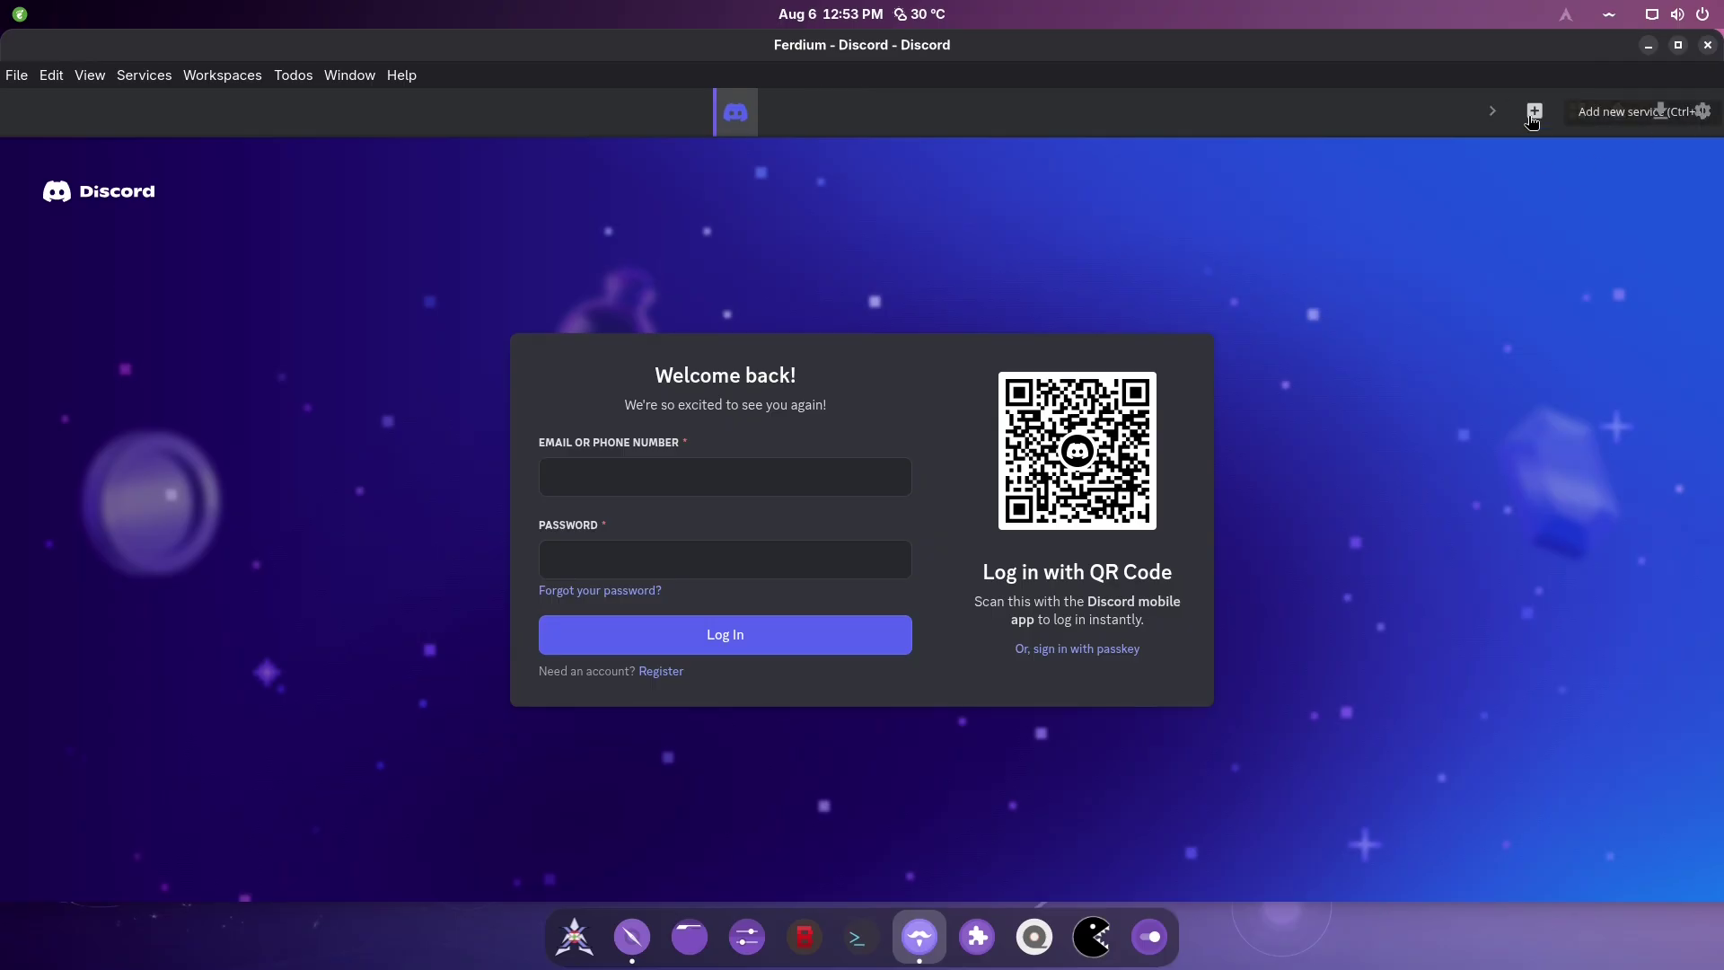
click(1535, 111)
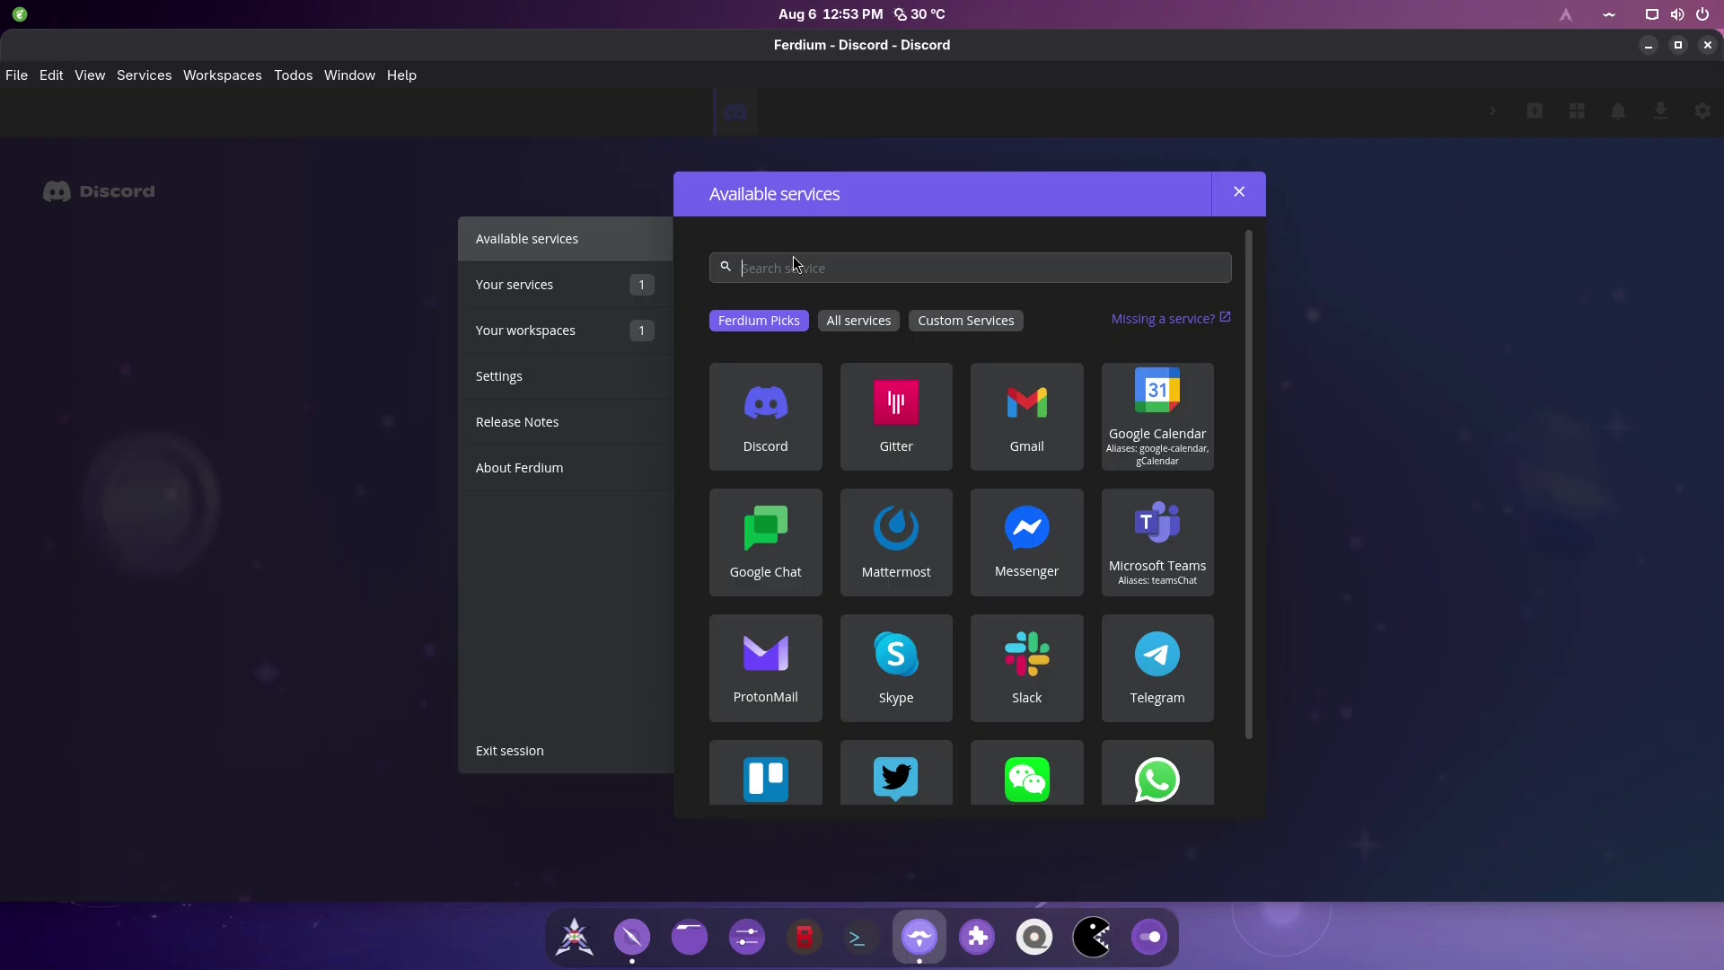
text(c)
key(BackSpace)
text(cus)
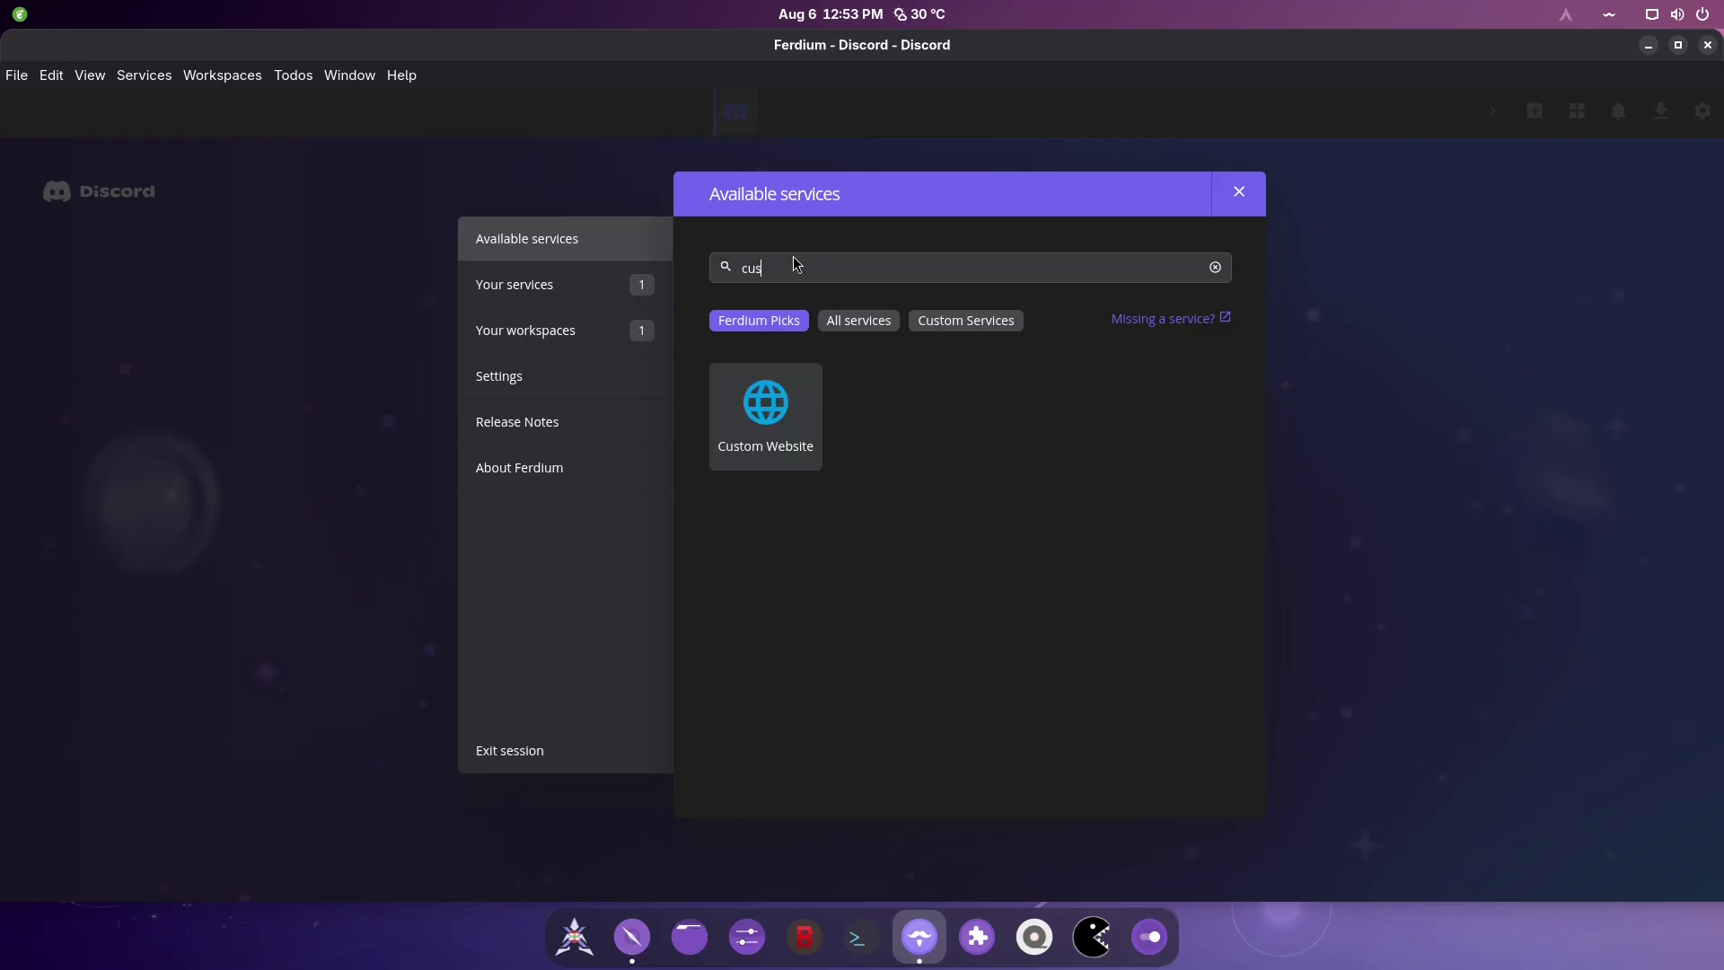
key(Return)
click(813, 361)
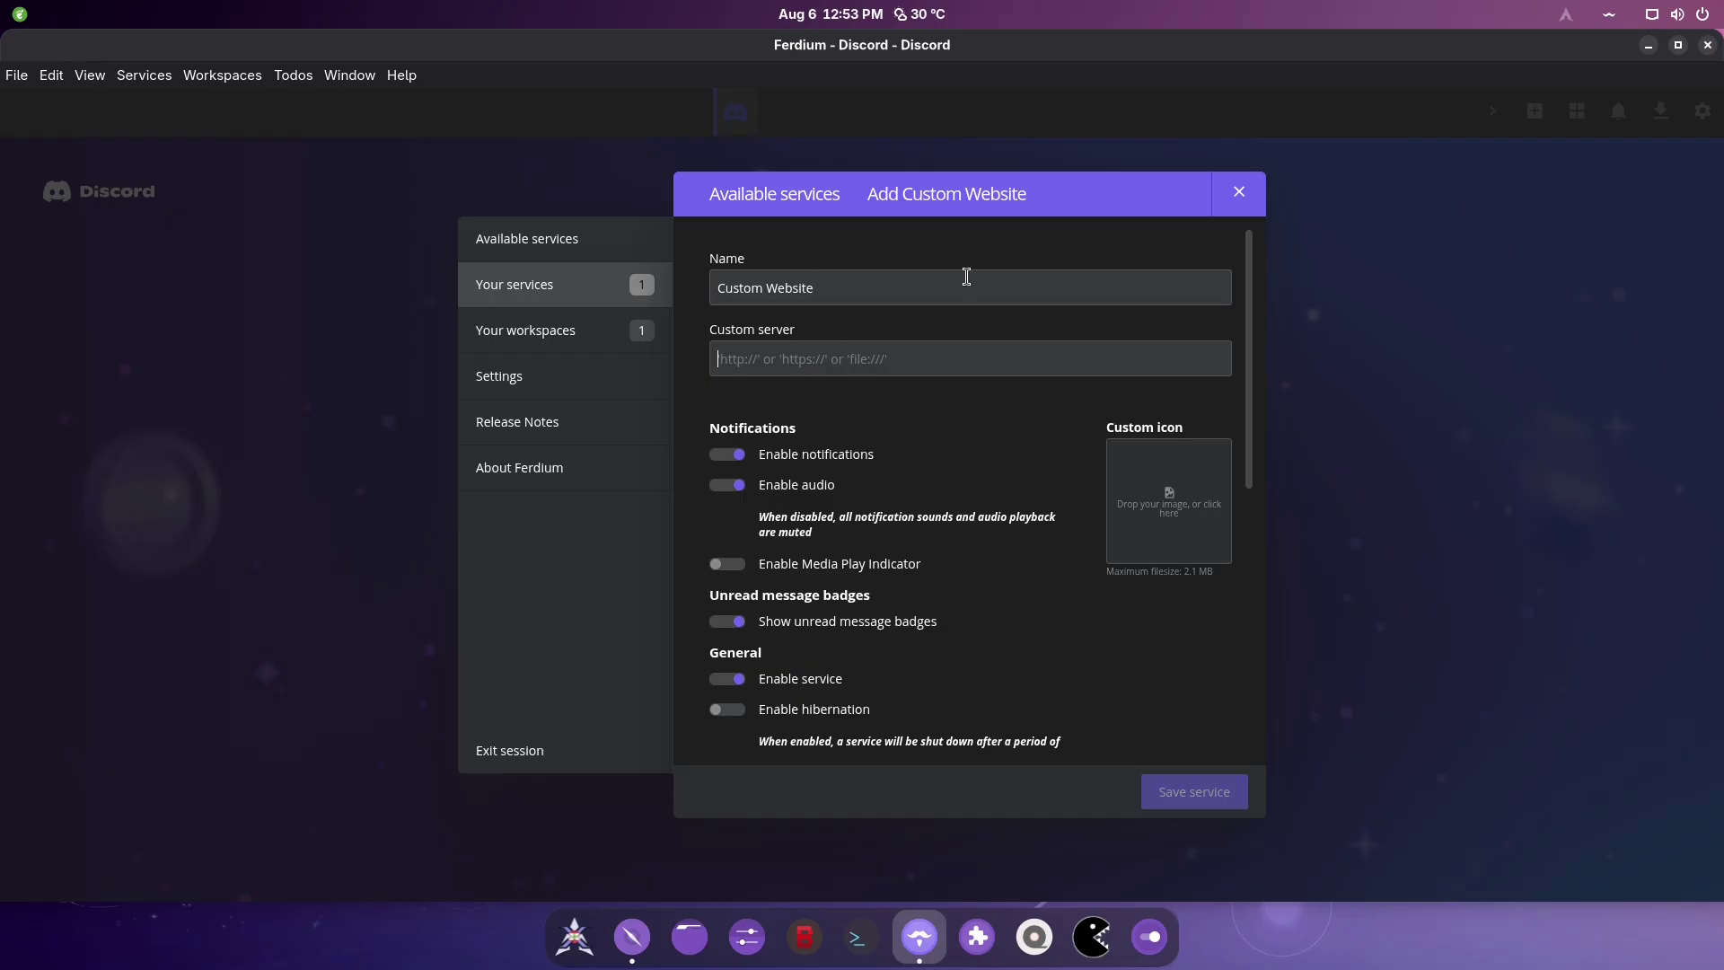
text(https://lab.xerolinux.xyz)
click(1194, 791)
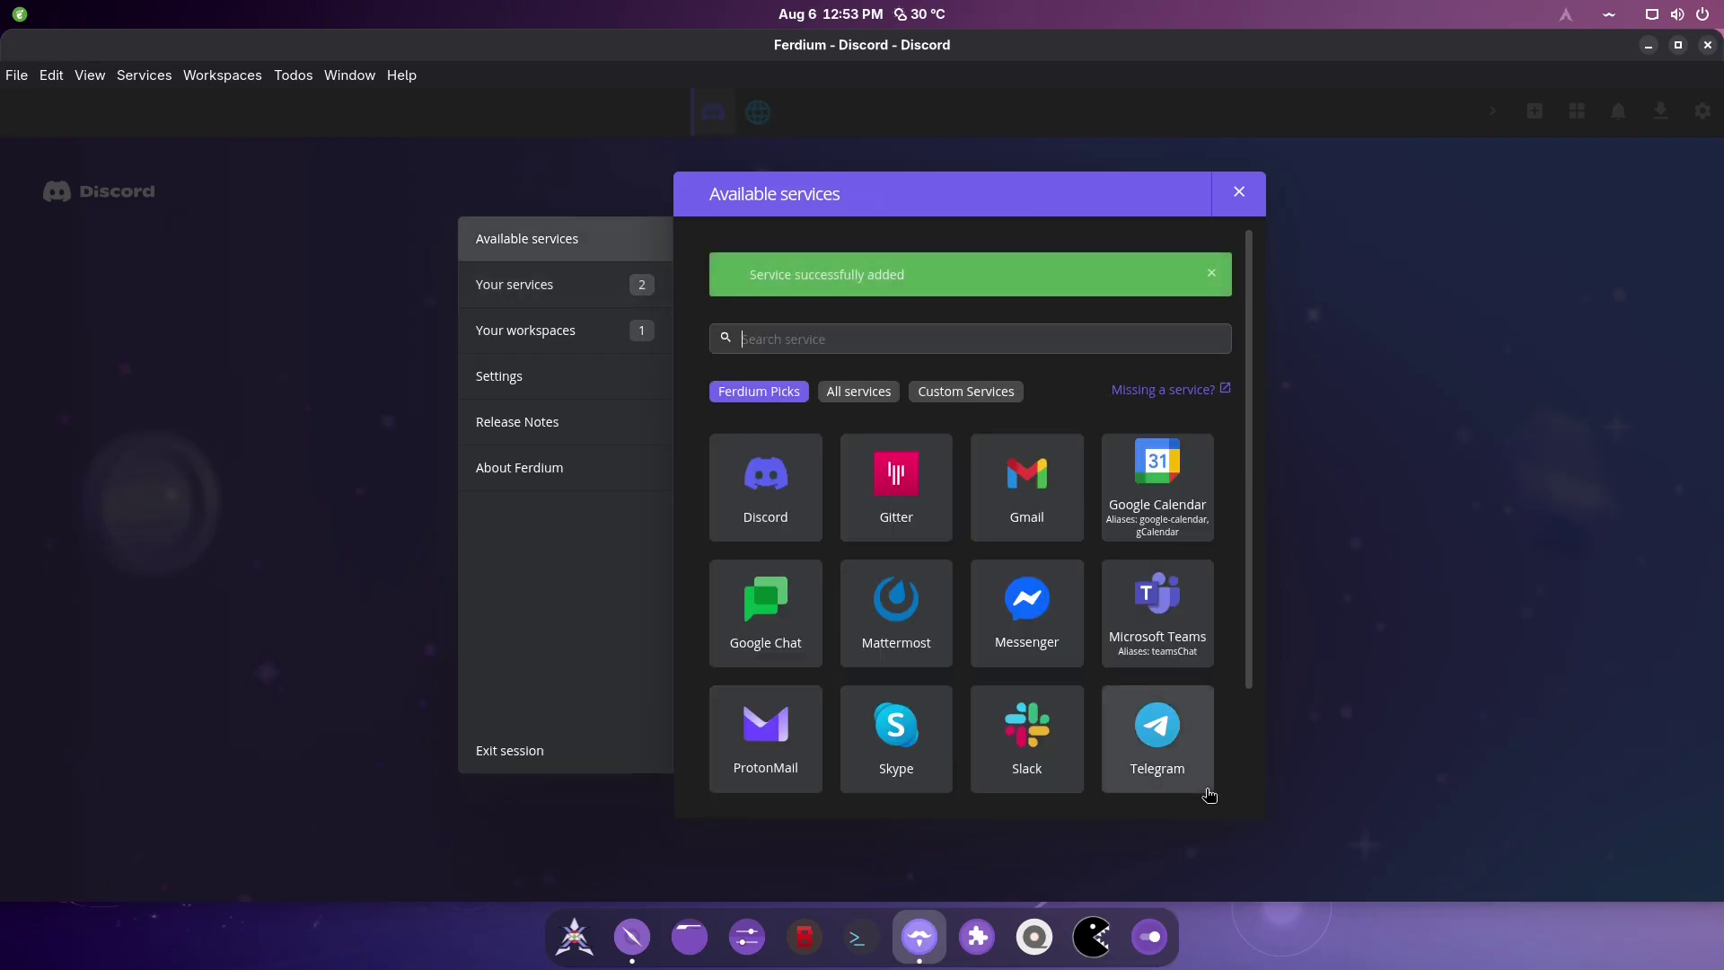
- Close the service catalogue and switch to the Discord service
key(Escape)
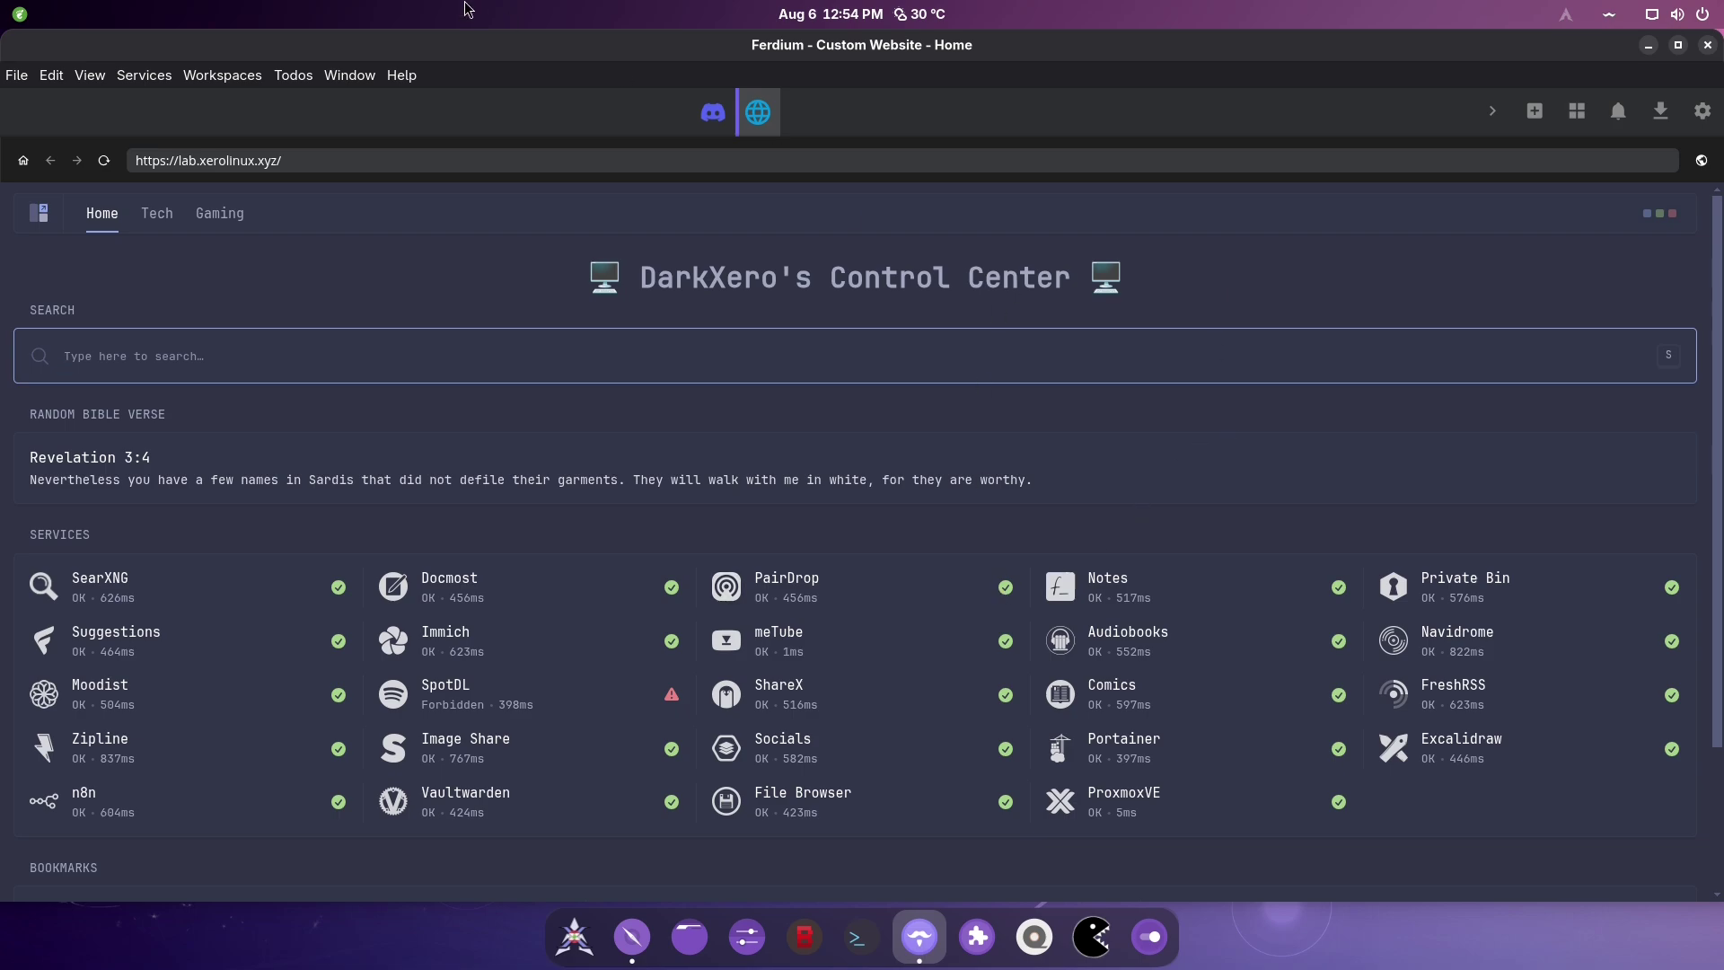
key(ctrl+1)
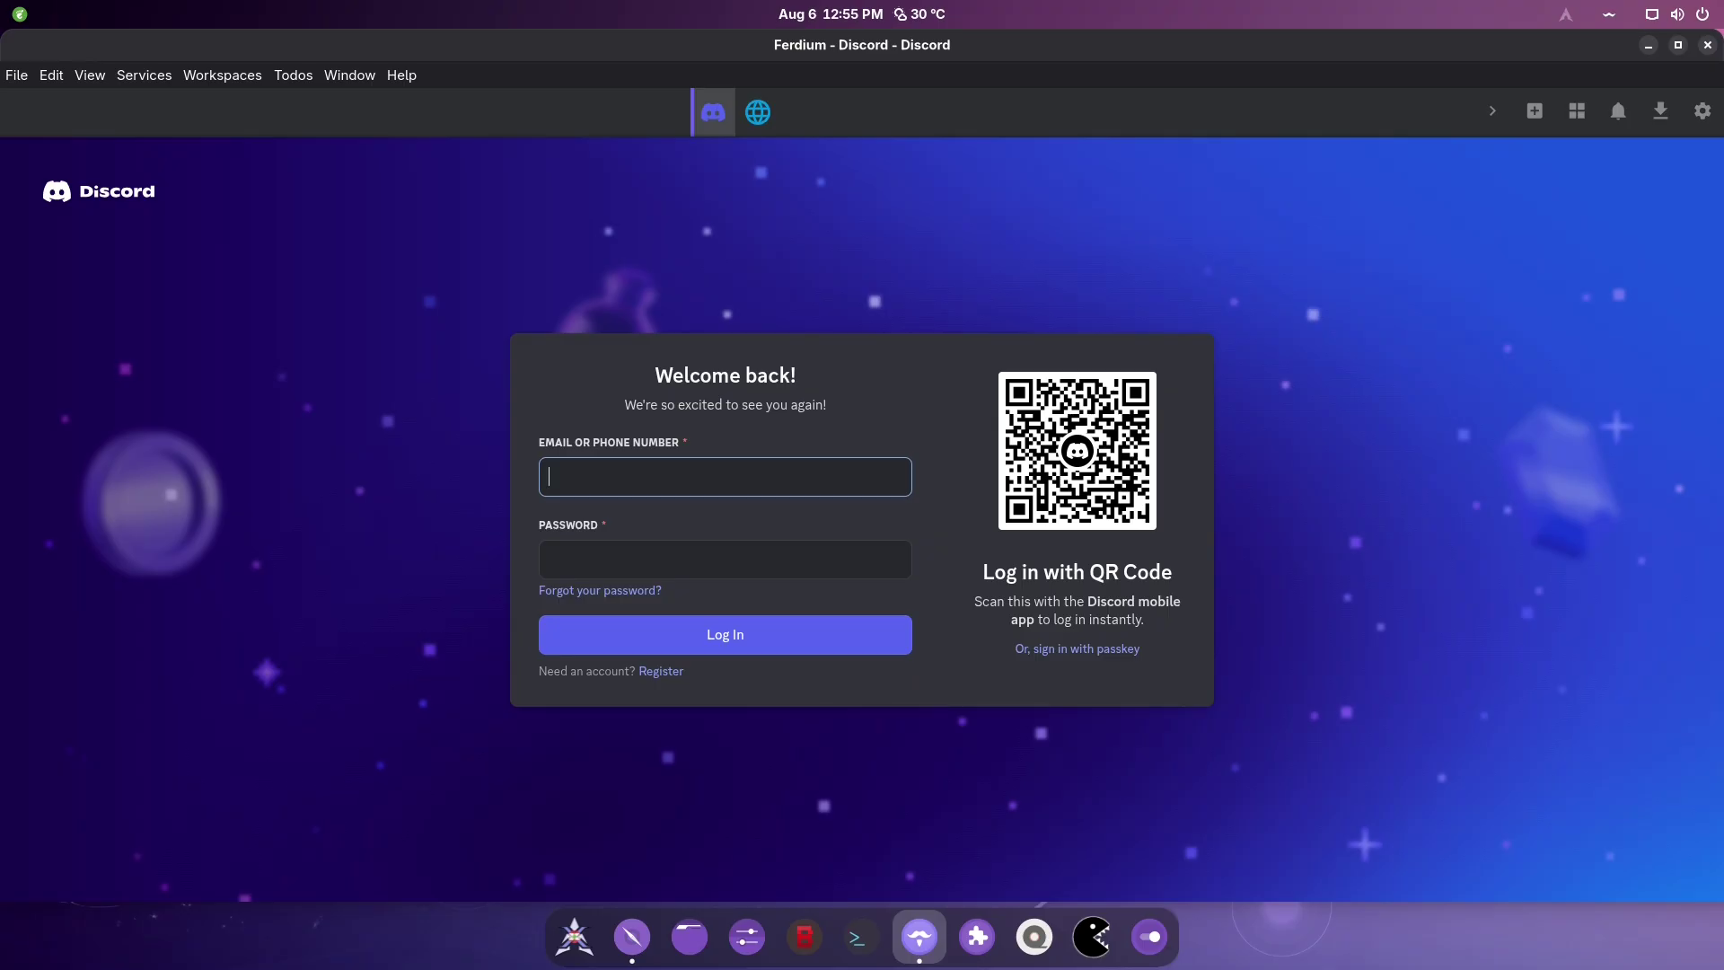